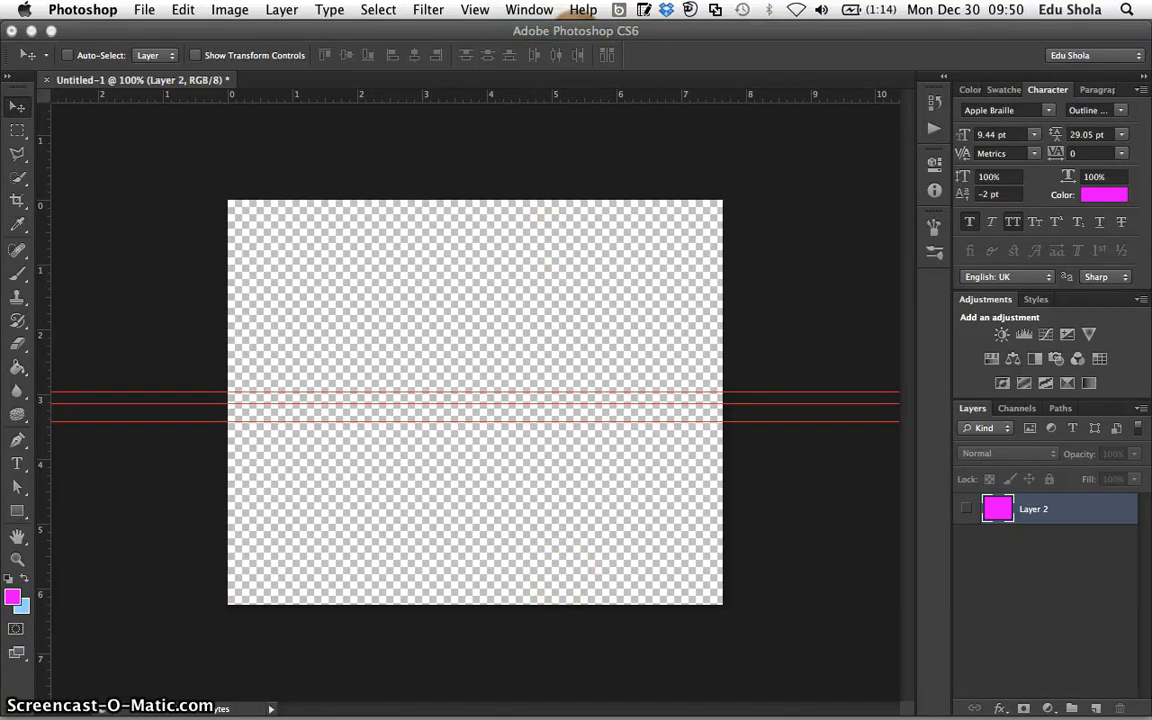
Display the Timeline for frame animation.
click(529, 9)
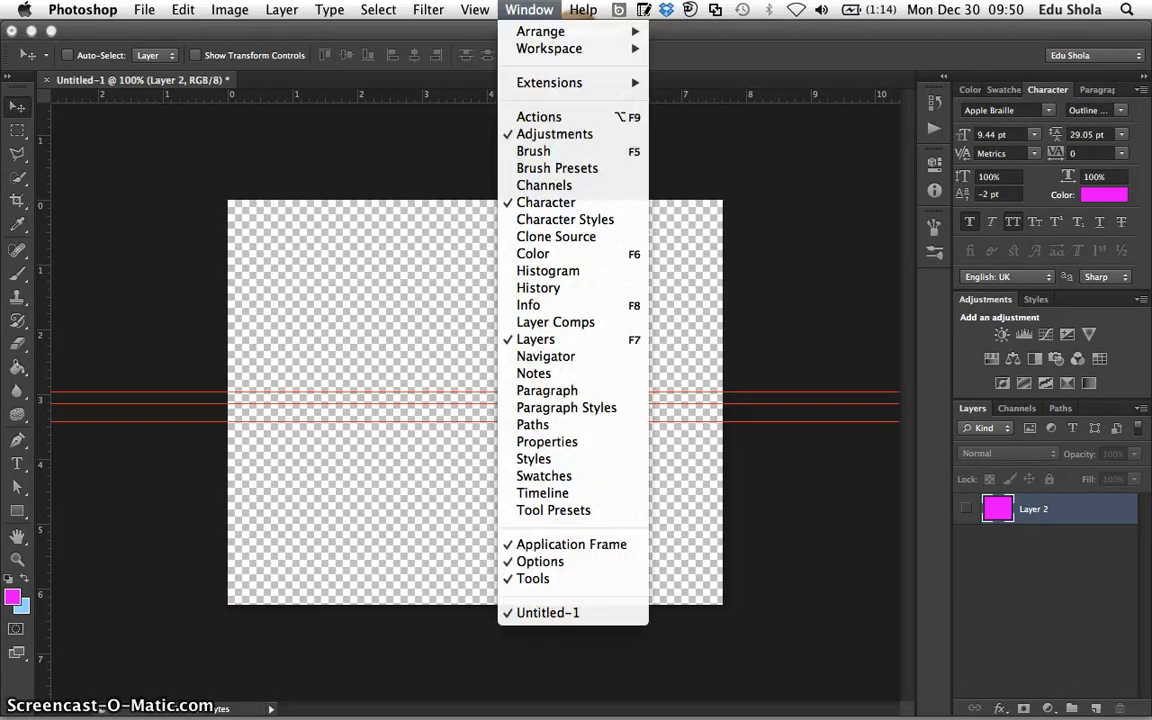
click(537, 494)
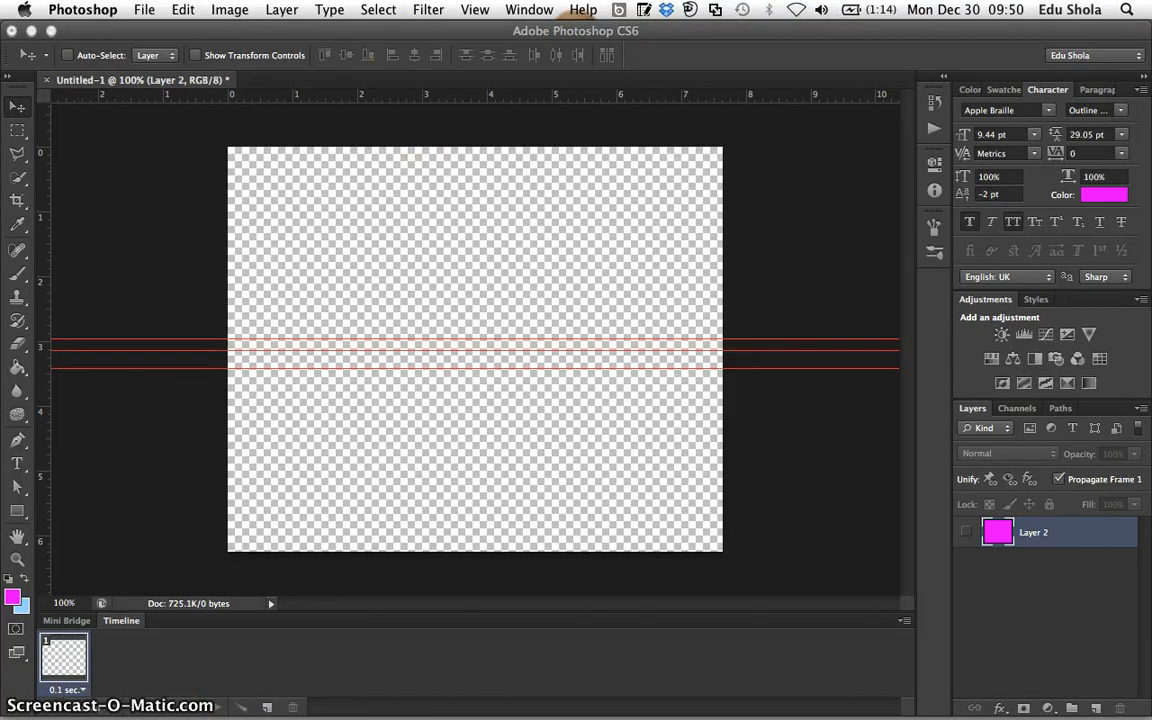
Start placing an image from the sprites folder and show the files as thumbnails.
click(145, 10)
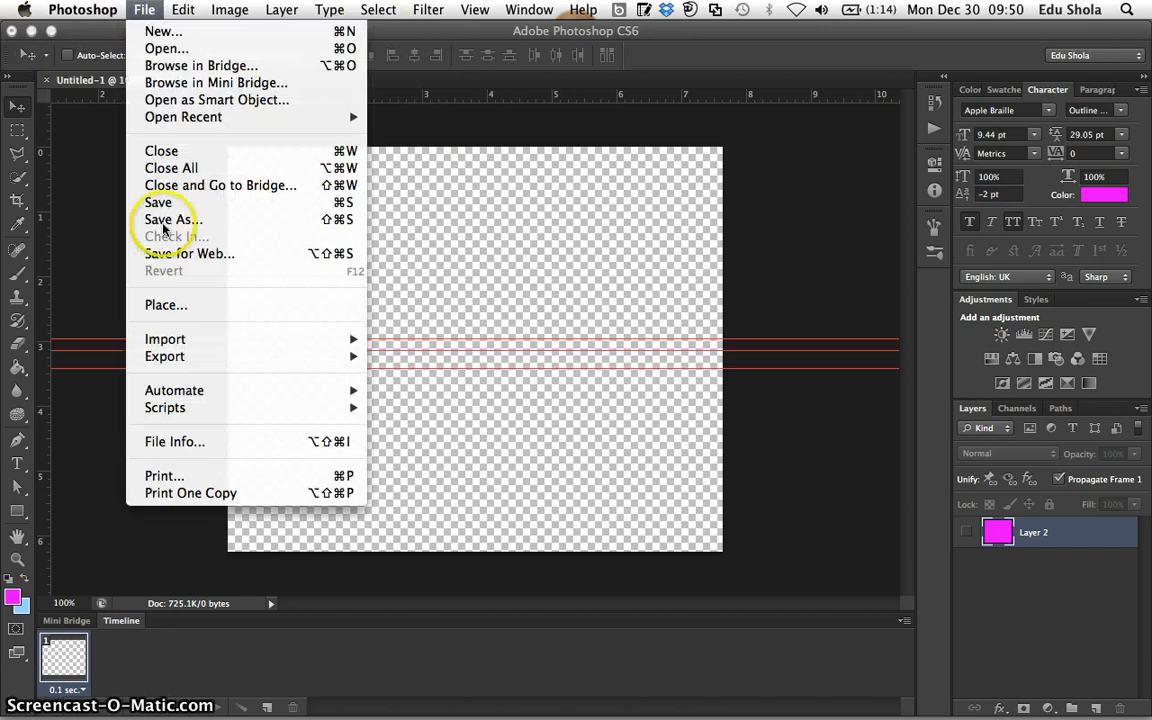
click(165, 306)
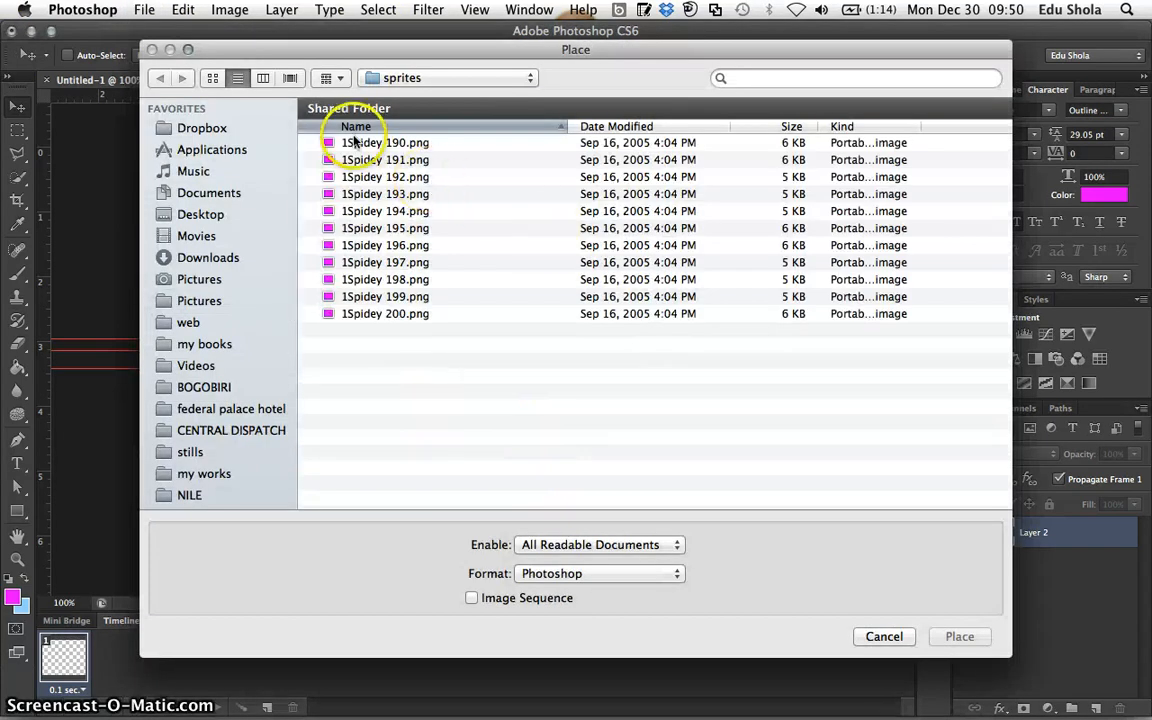
click(359, 144)
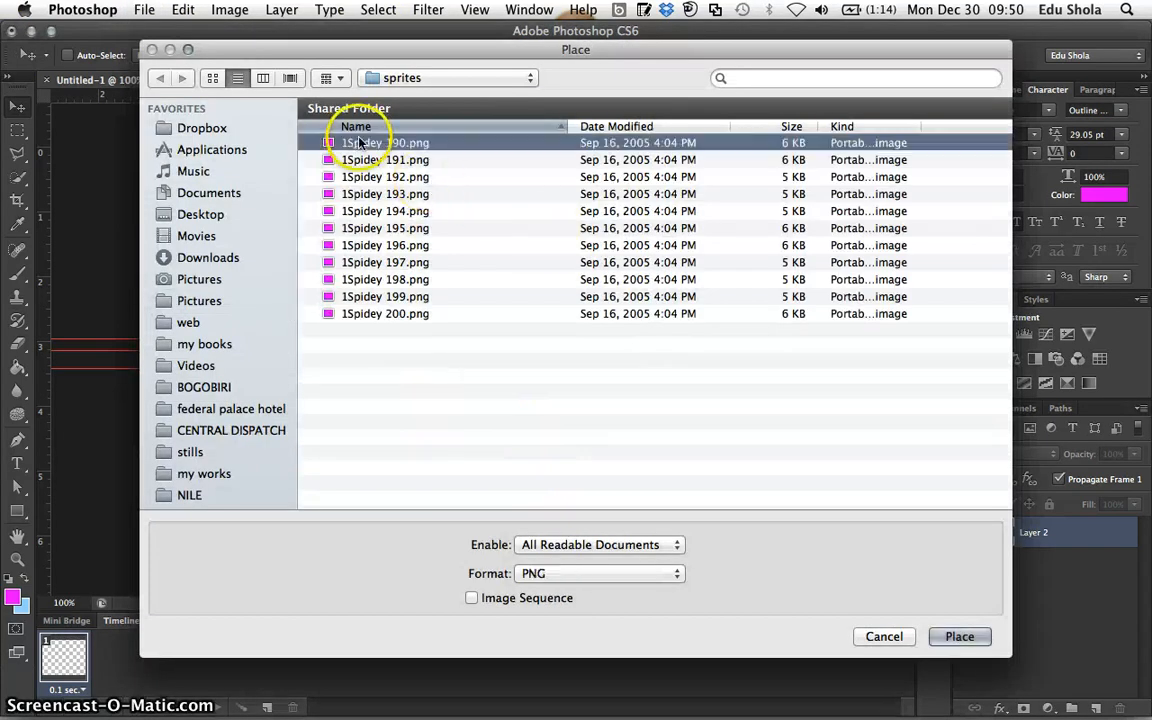
click(212, 78)
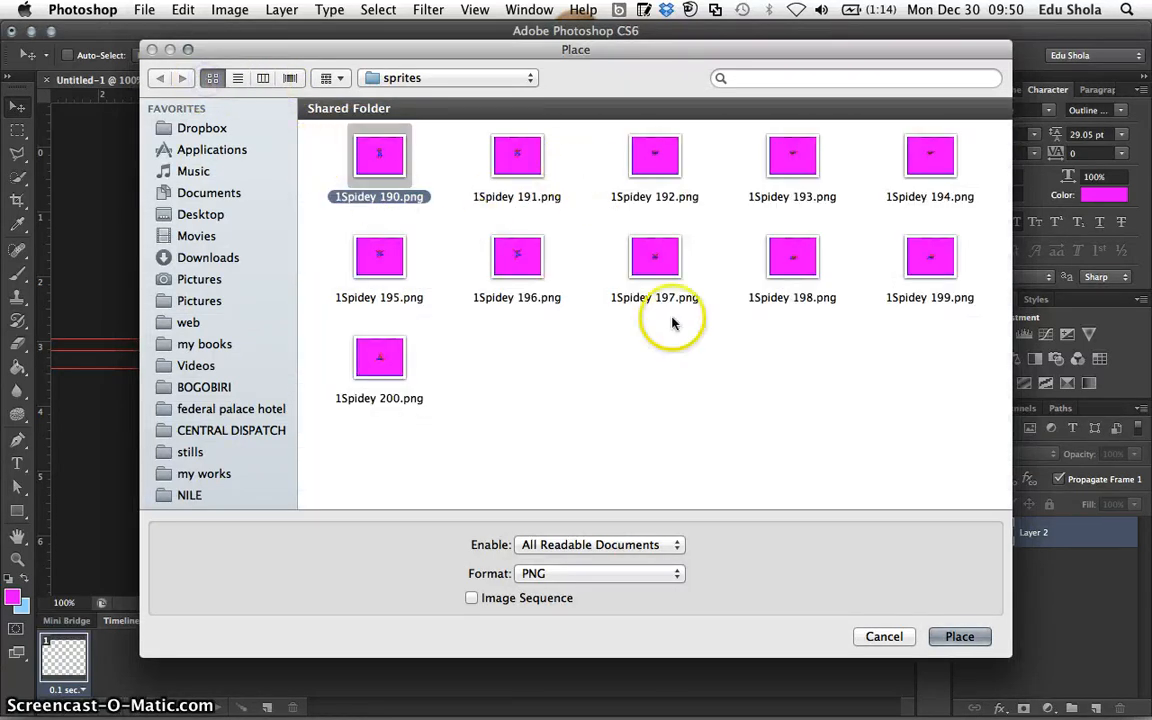
Preview the sprite images 1Spidey 200.png and 1Spidey 199.png at a larger size.
click(380, 358)
key(space)
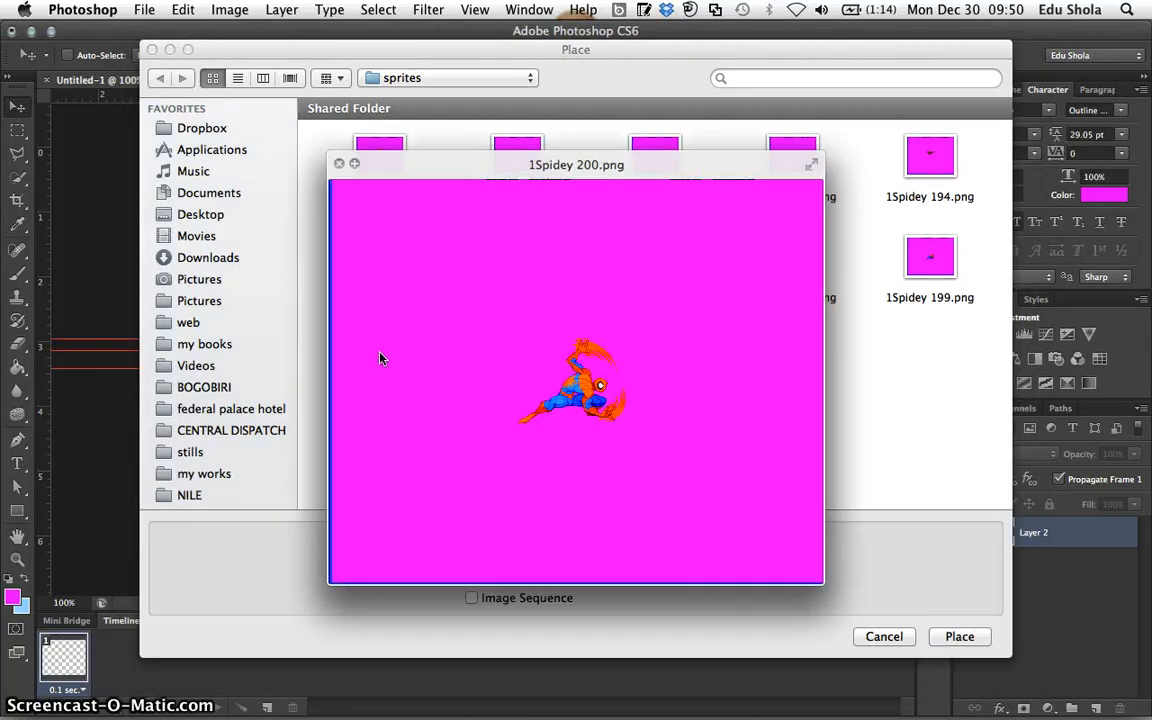
key(space)
click(910, 263)
key(space)
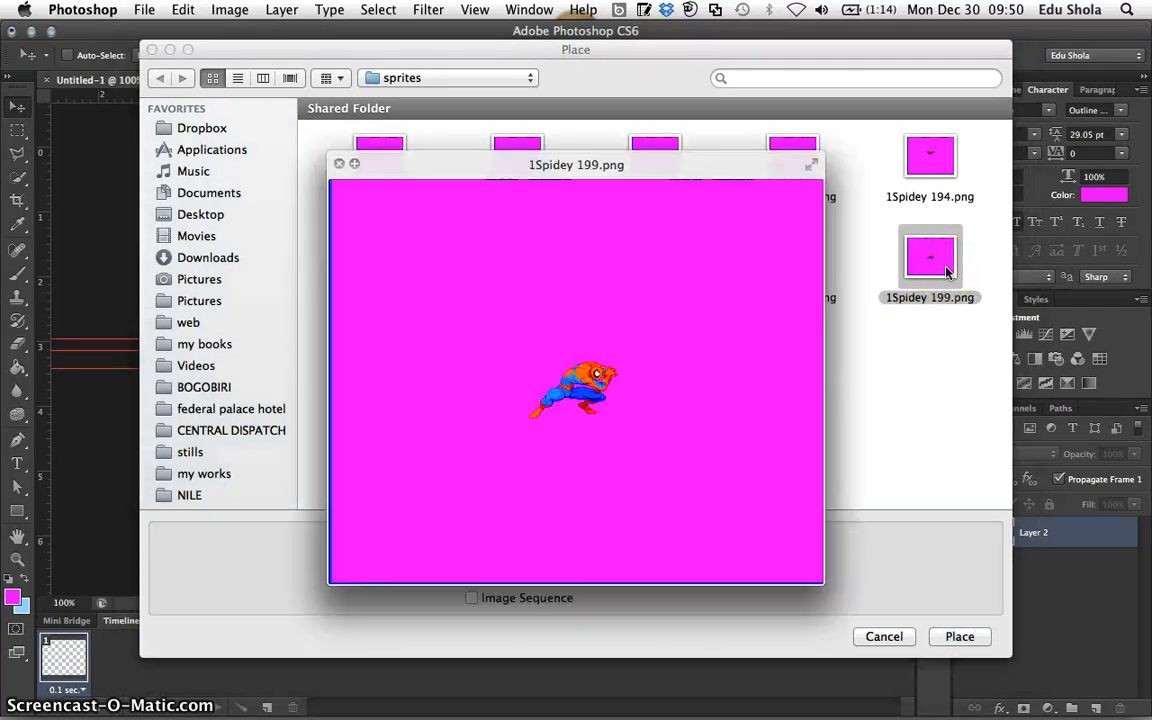
key(space)
Preview 1Spidey 198.png, place it in the document and commit the placement at its default size.
click(800, 268)
key(space)
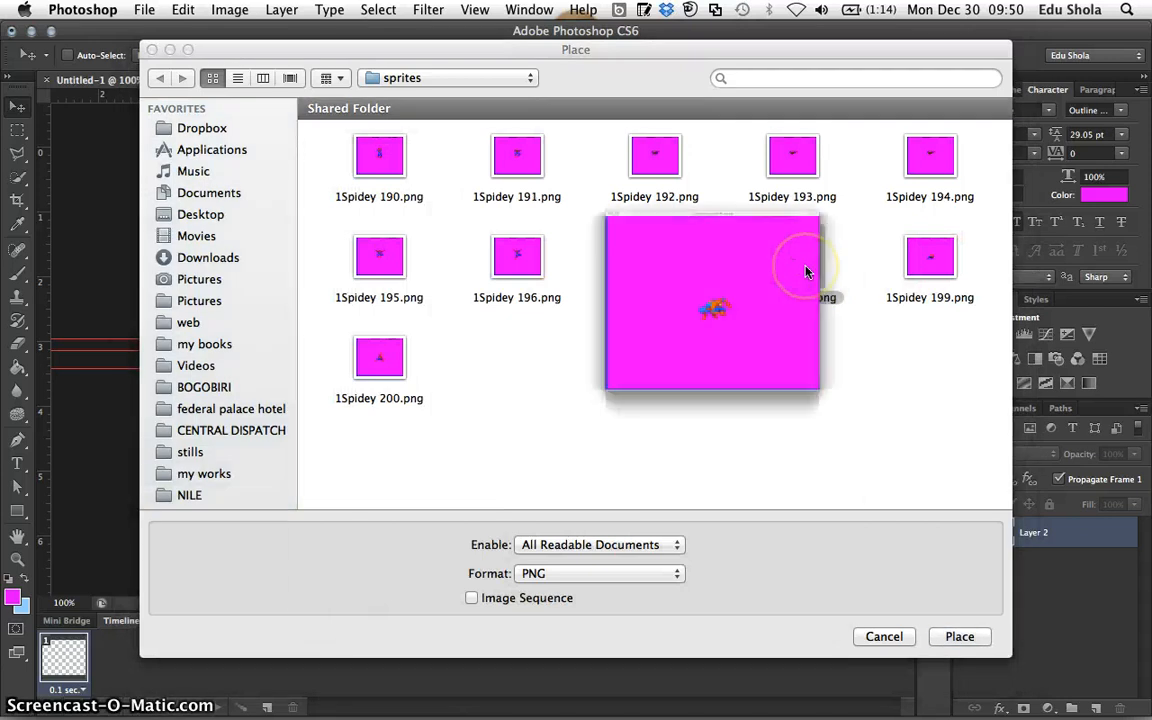
key(space)
key(space)
key(space)
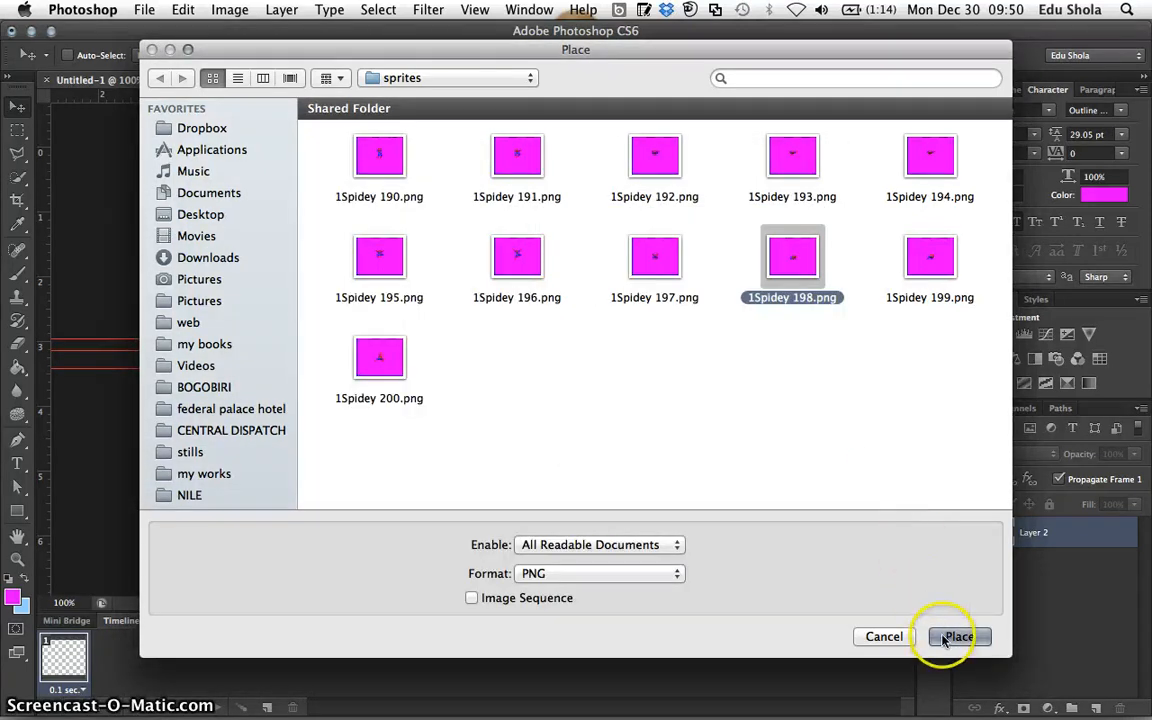
click(944, 639)
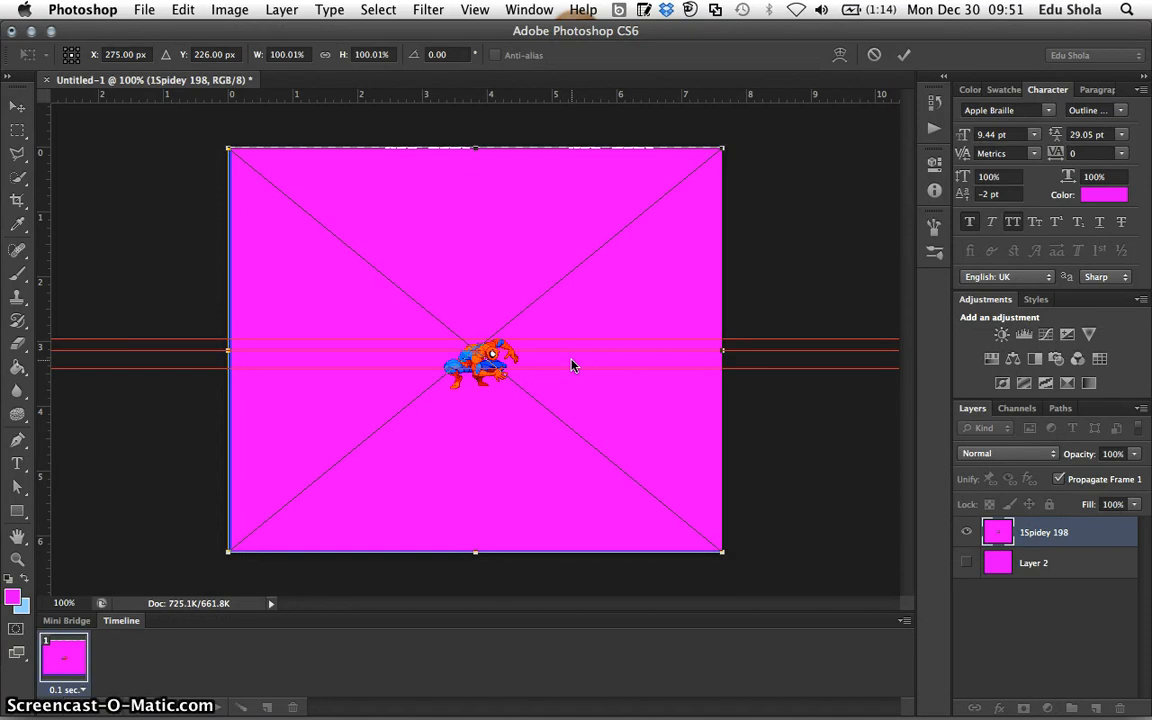
key(Return)
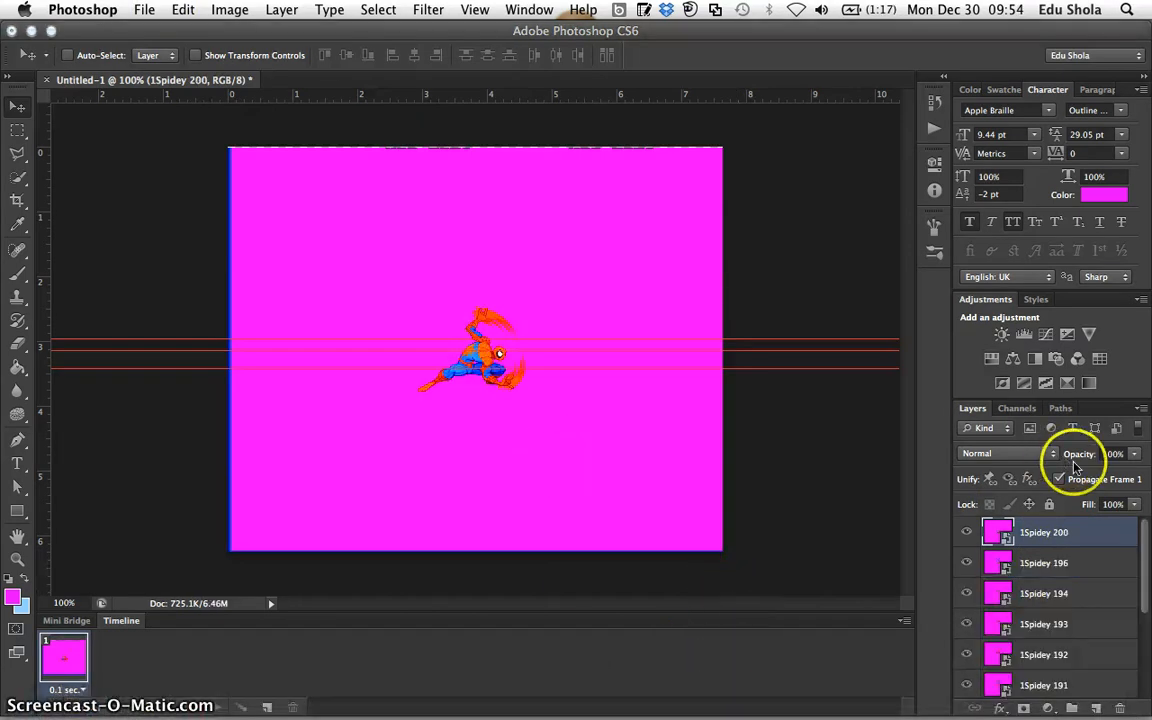
Select the 1Spidey 198 layer in the layer stack.
scroll(1055, 600, down, 3)
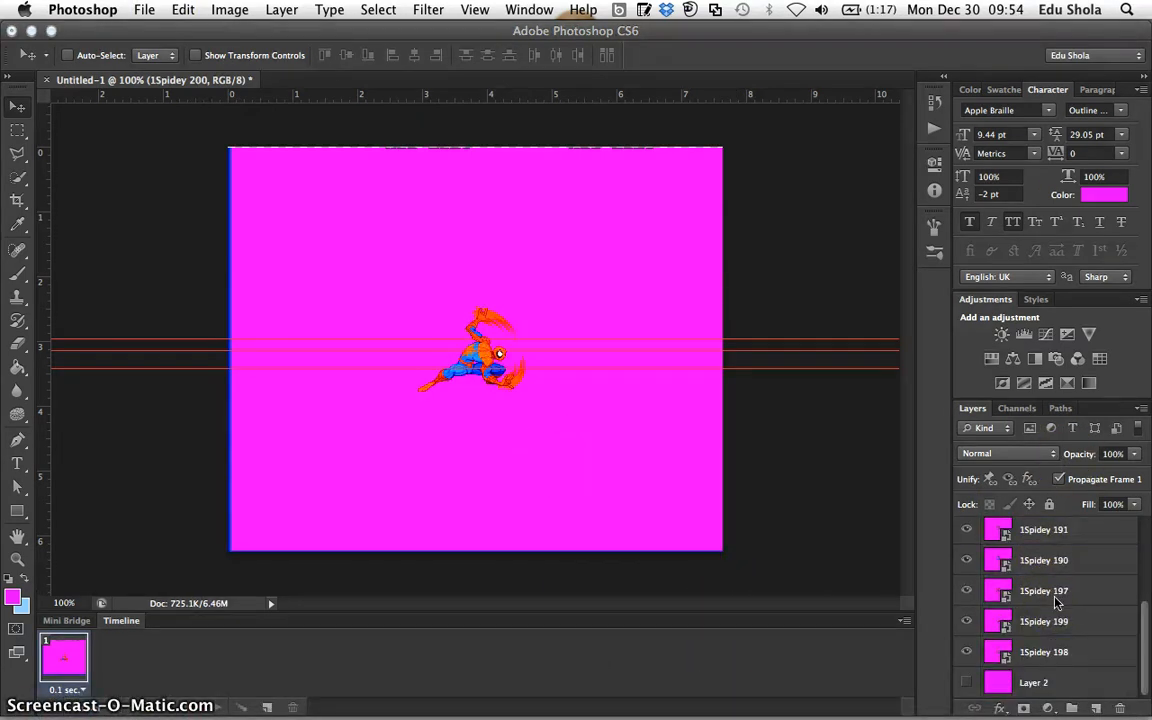
scroll(1057, 602, up, 4)
scroll(1057, 602, down, 4)
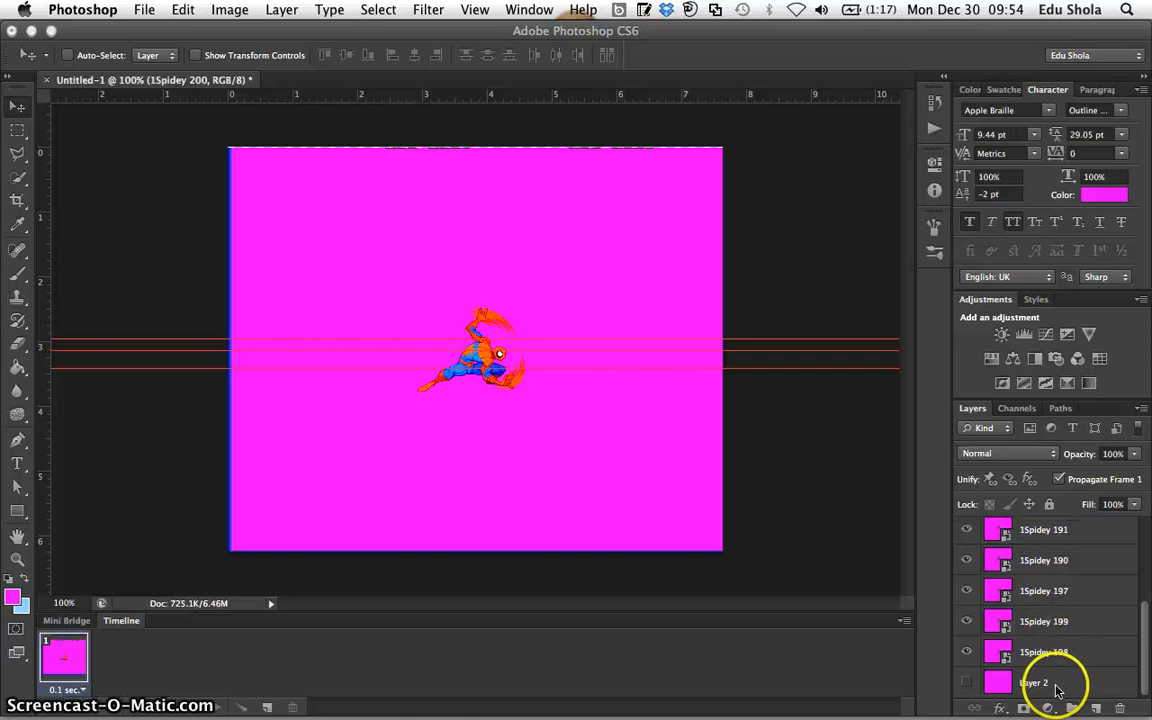
click(1068, 655)
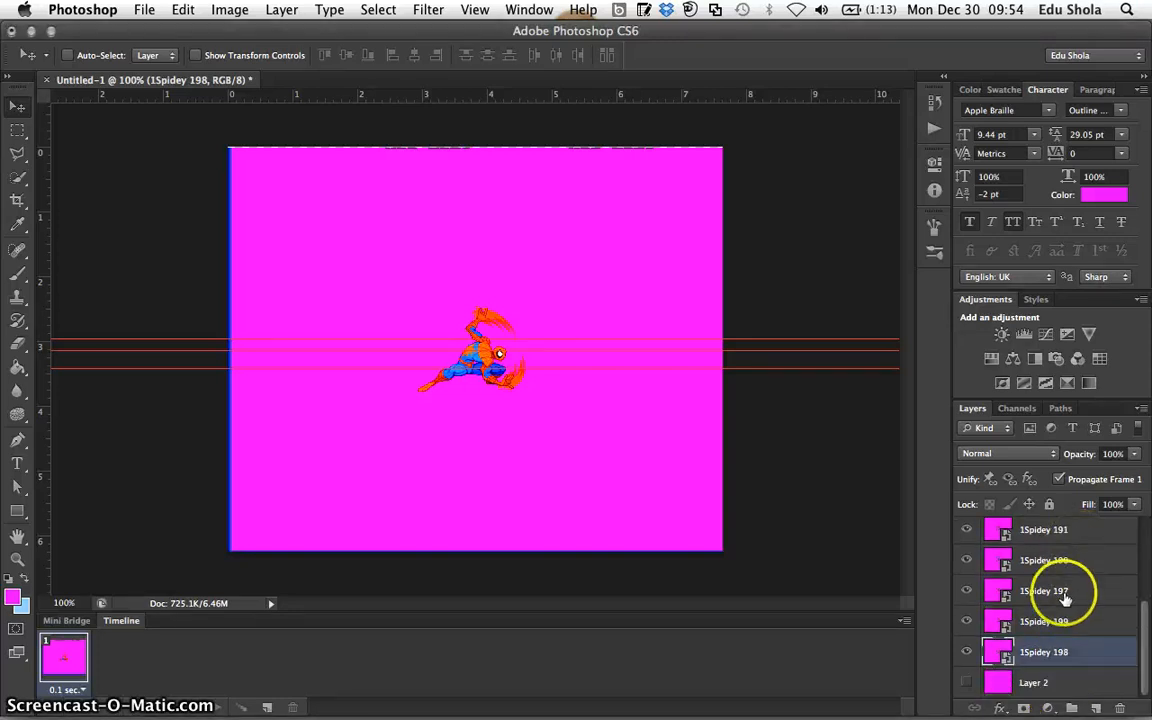
Hide every sprite layer above 1Spidey 198, from 1Spidey 200 down to 1Spidey 199.
scroll(1065, 598, up, 5)
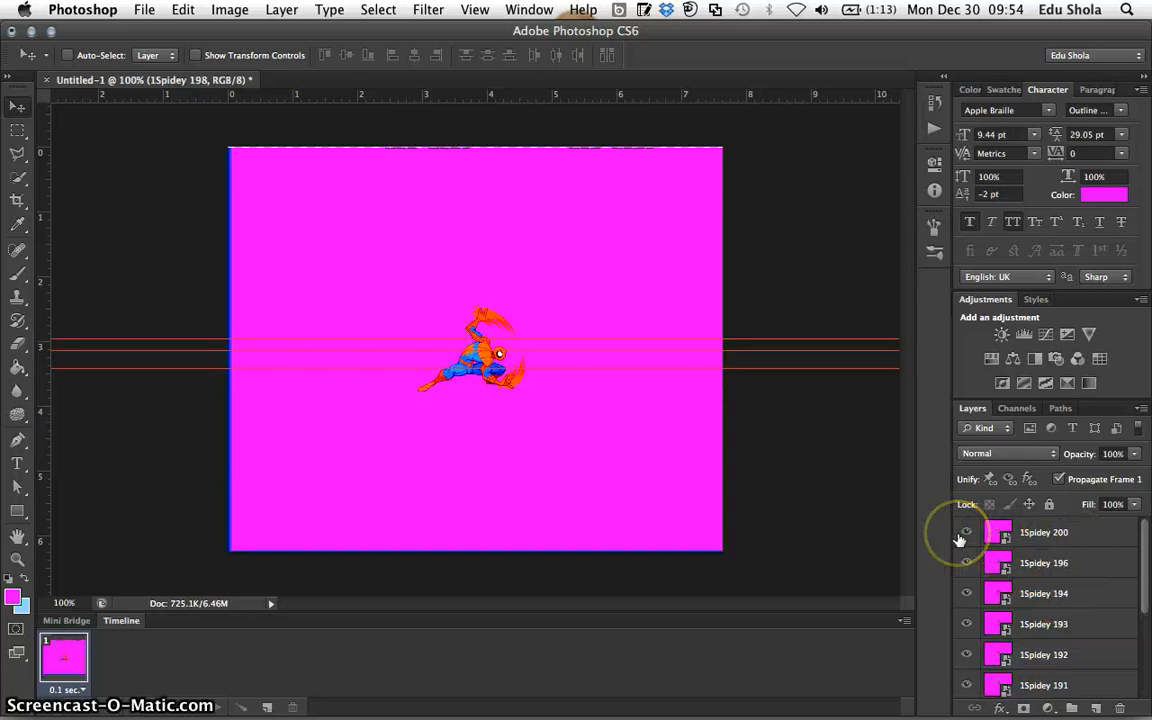
drag(966, 540, 966, 578)
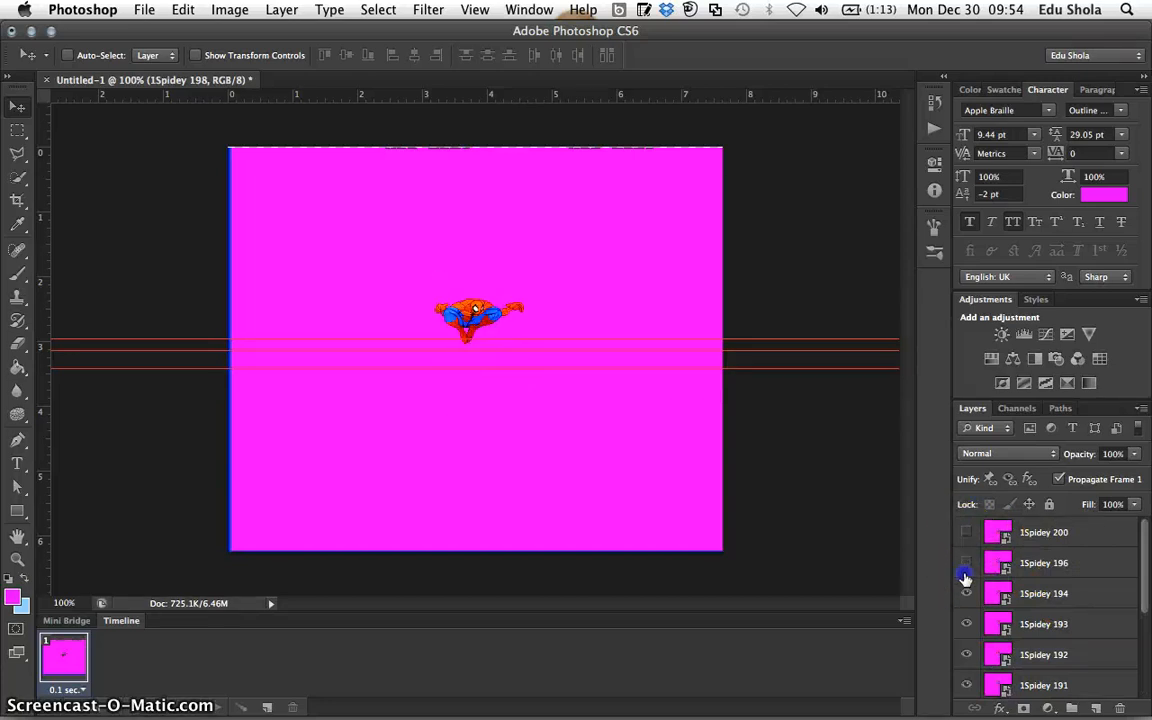
click(965, 601)
click(964, 618)
scroll(964, 618, down, 5)
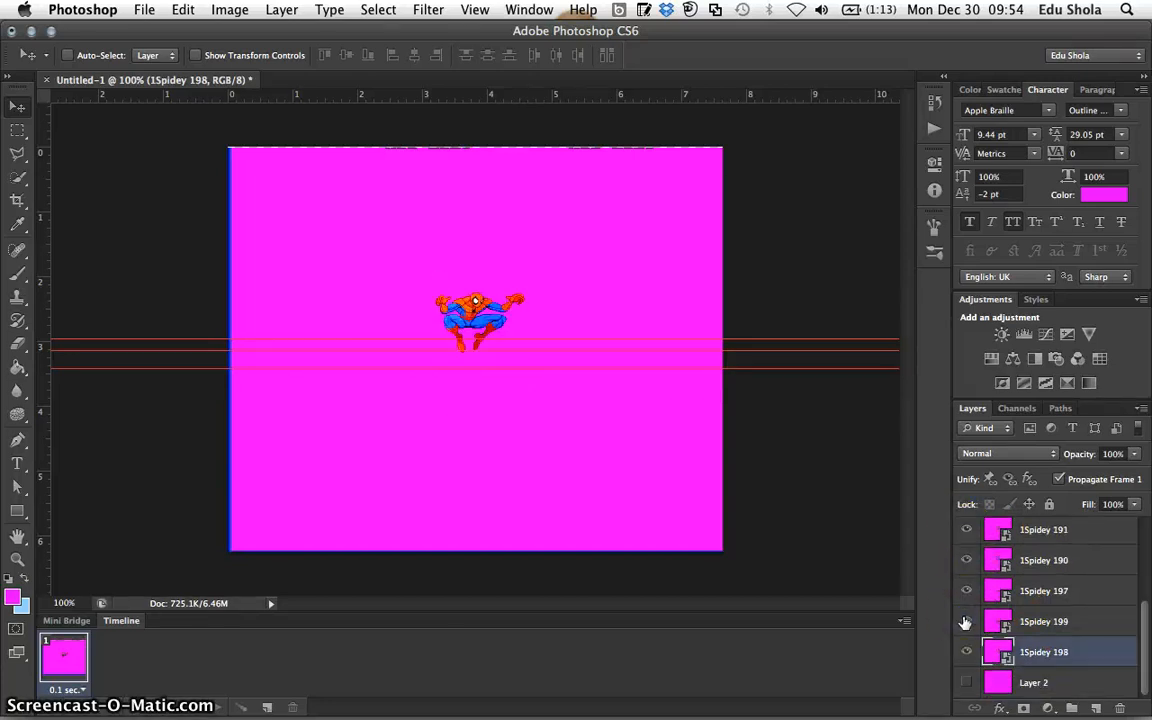
scroll(964, 616, up, 2)
click(964, 613)
drag(966, 568, 968, 682)
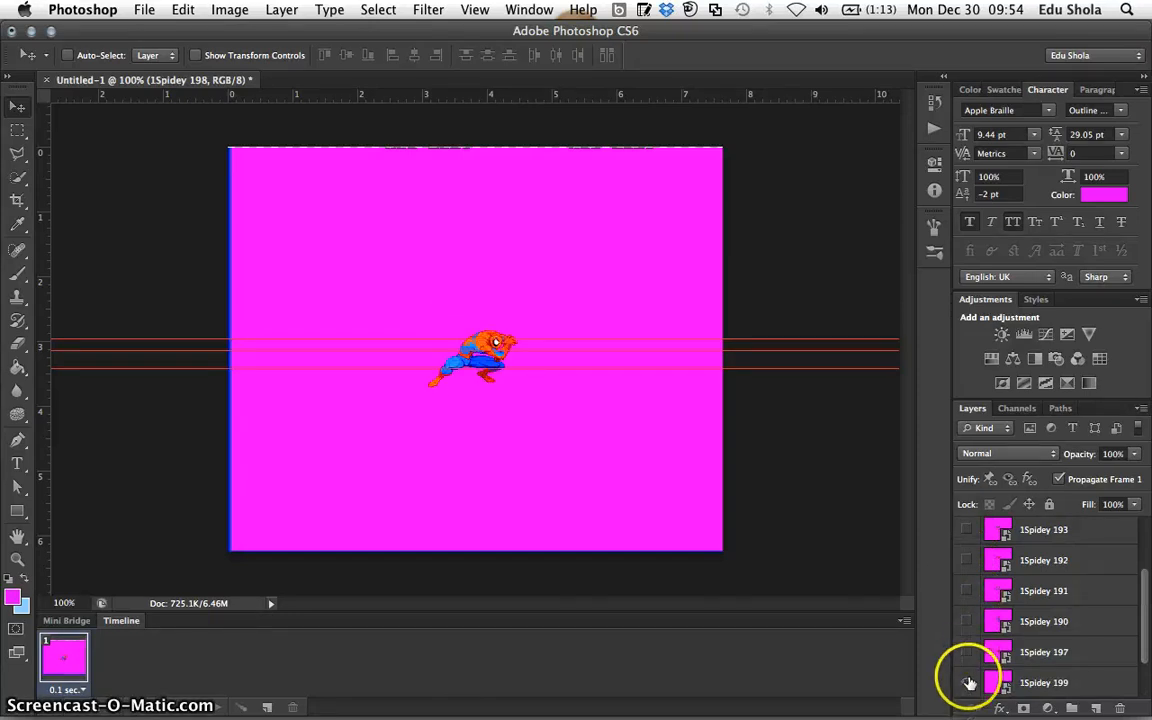
scroll(968, 682, down, 2)
click(966, 652)
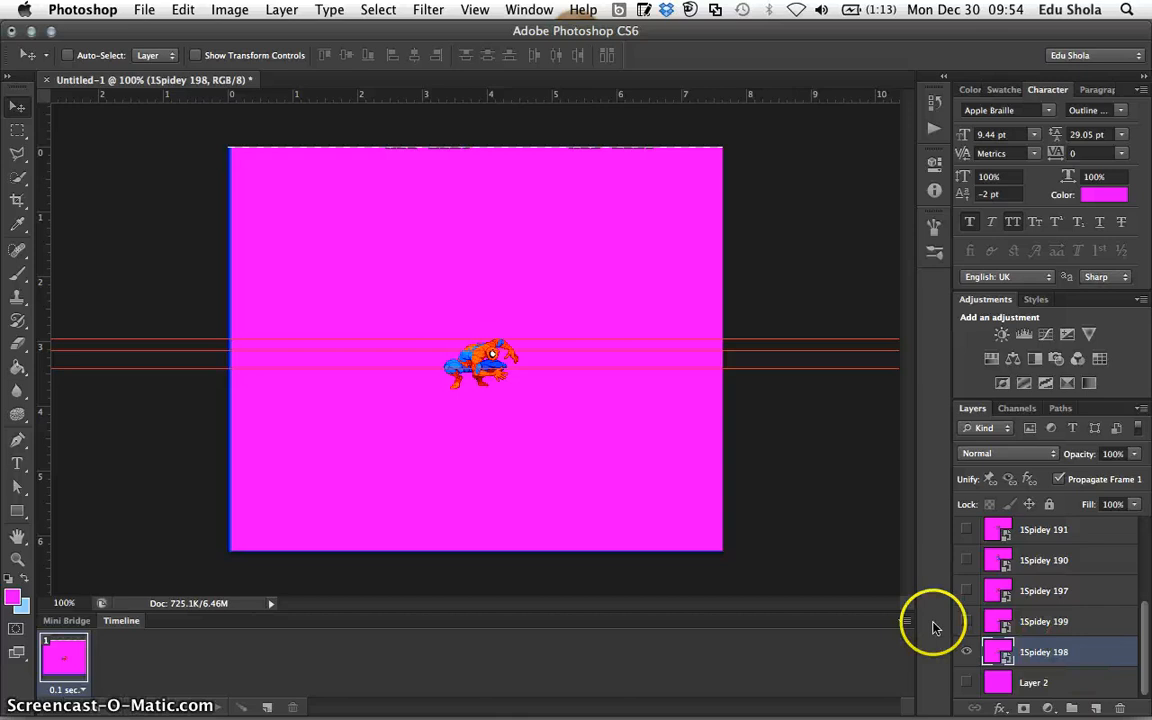
Show the sprite layers one by one from 1Spidey 199 up to 1Spidey 200 to preview the pose sequence.
click(966, 621)
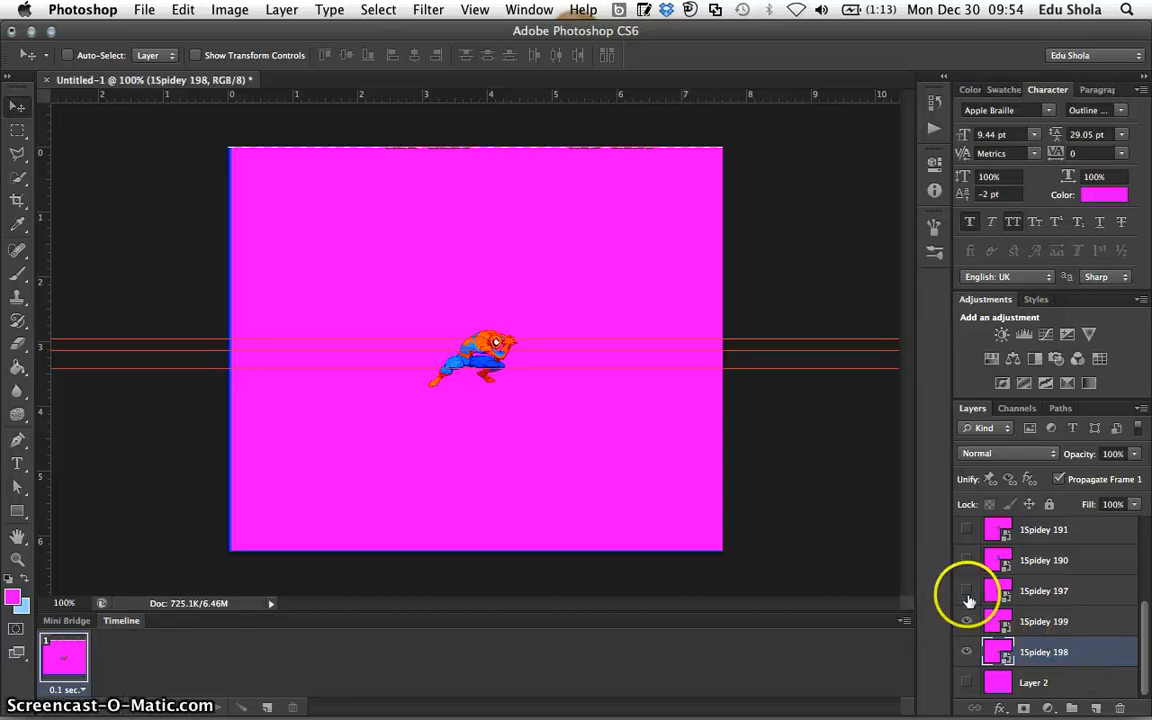
click(967, 593)
click(968, 561)
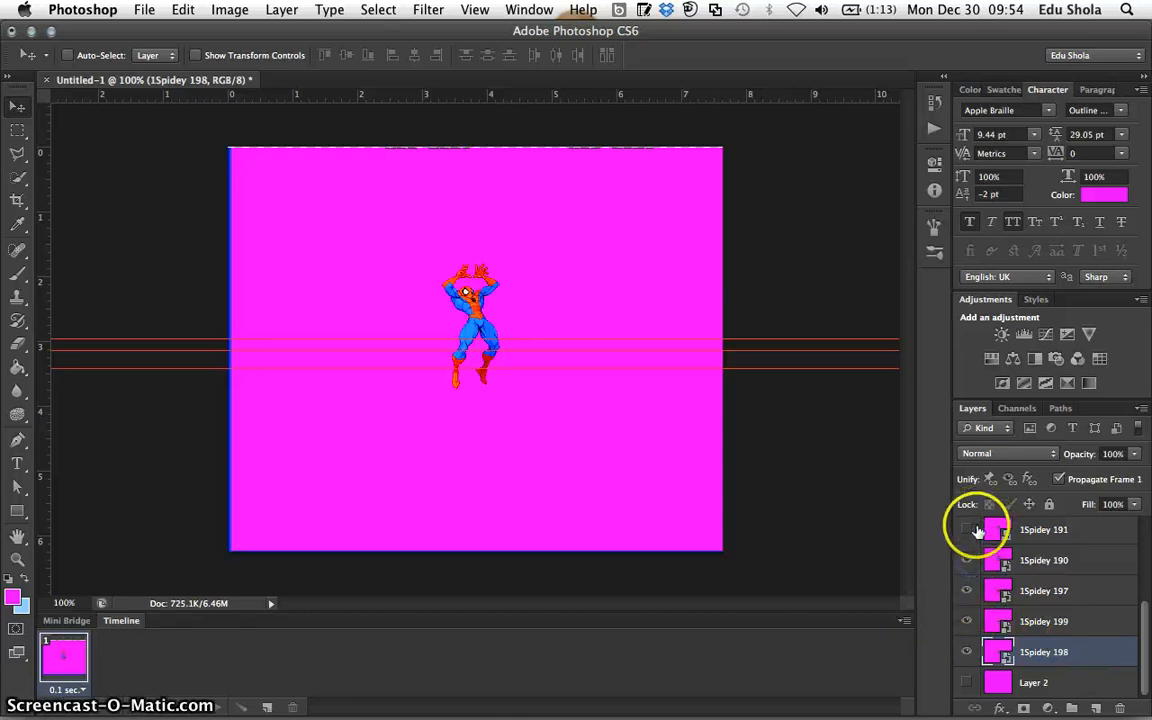
click(966, 530)
scroll(973, 540, up, 3)
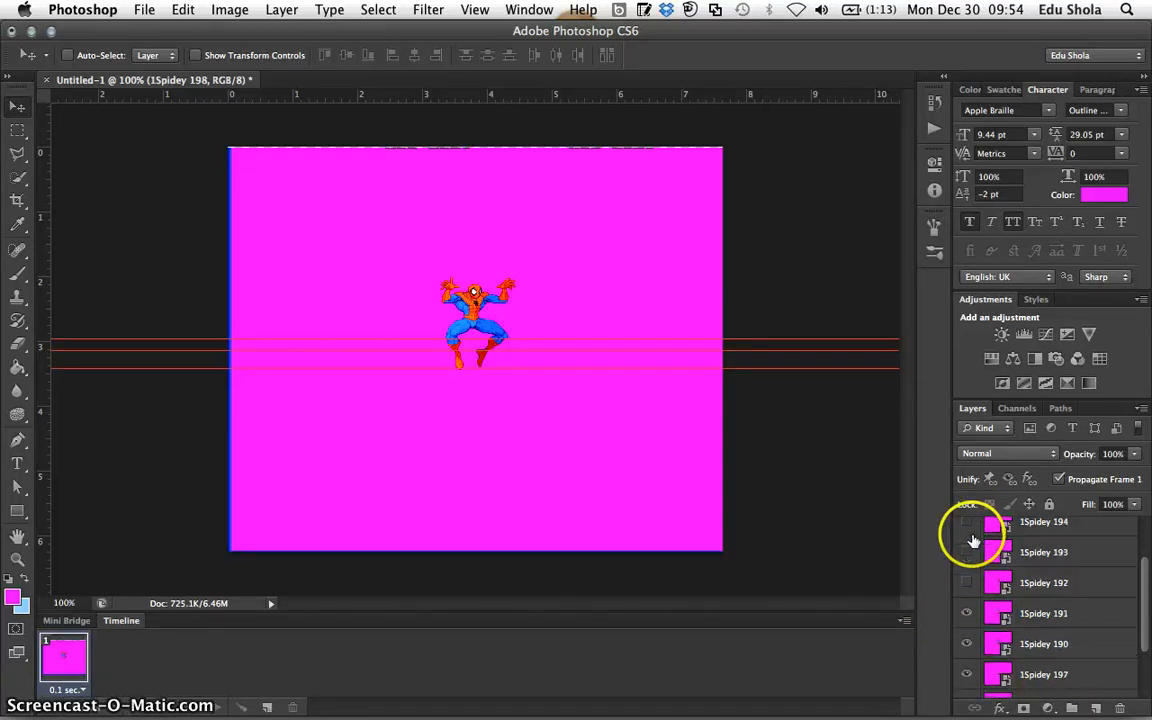
click(967, 588)
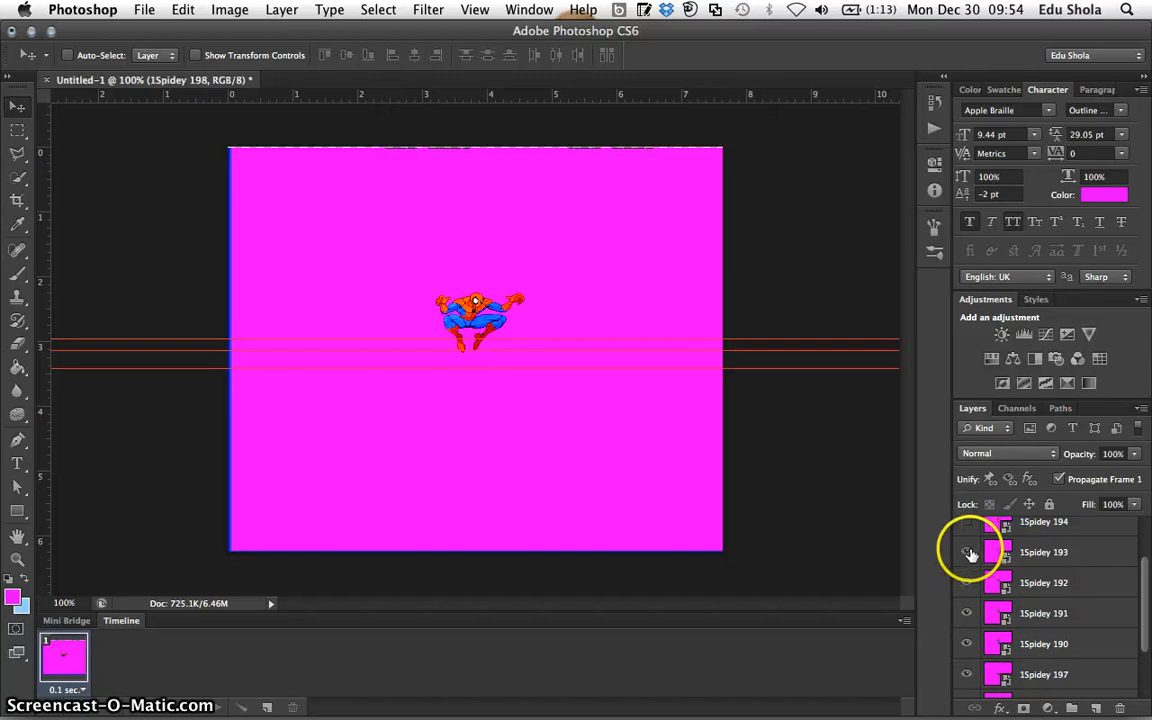
click(967, 552)
scroll(969, 550, up, 2)
click(968, 594)
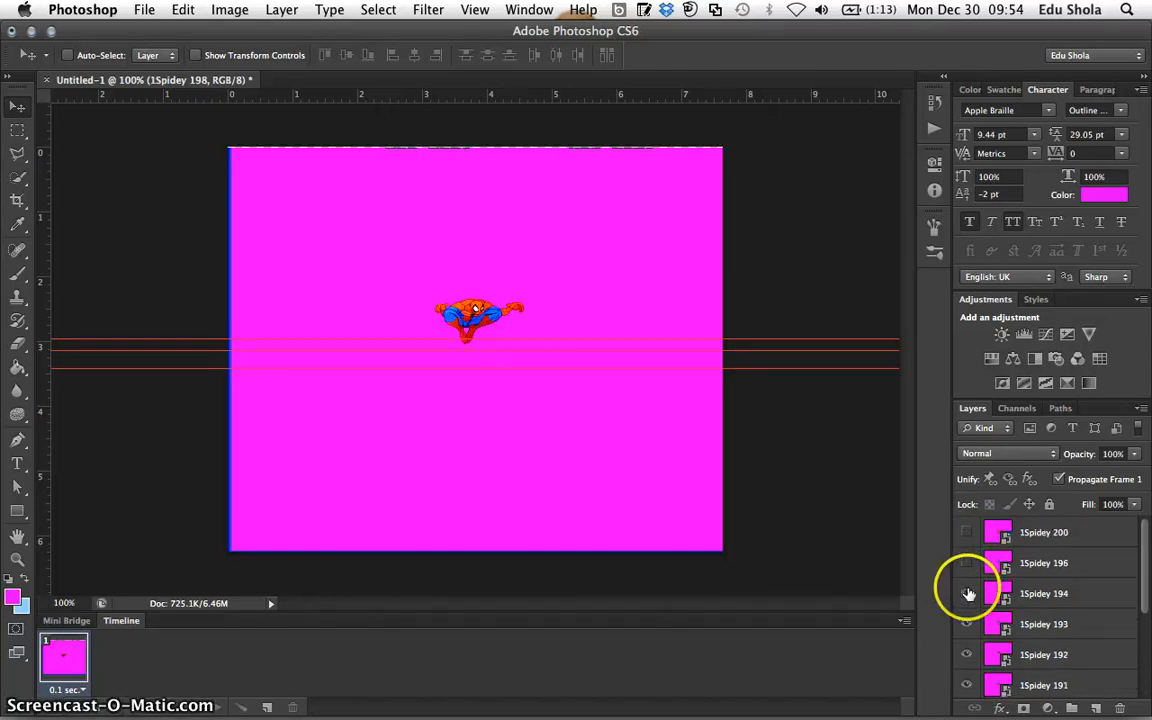
click(967, 562)
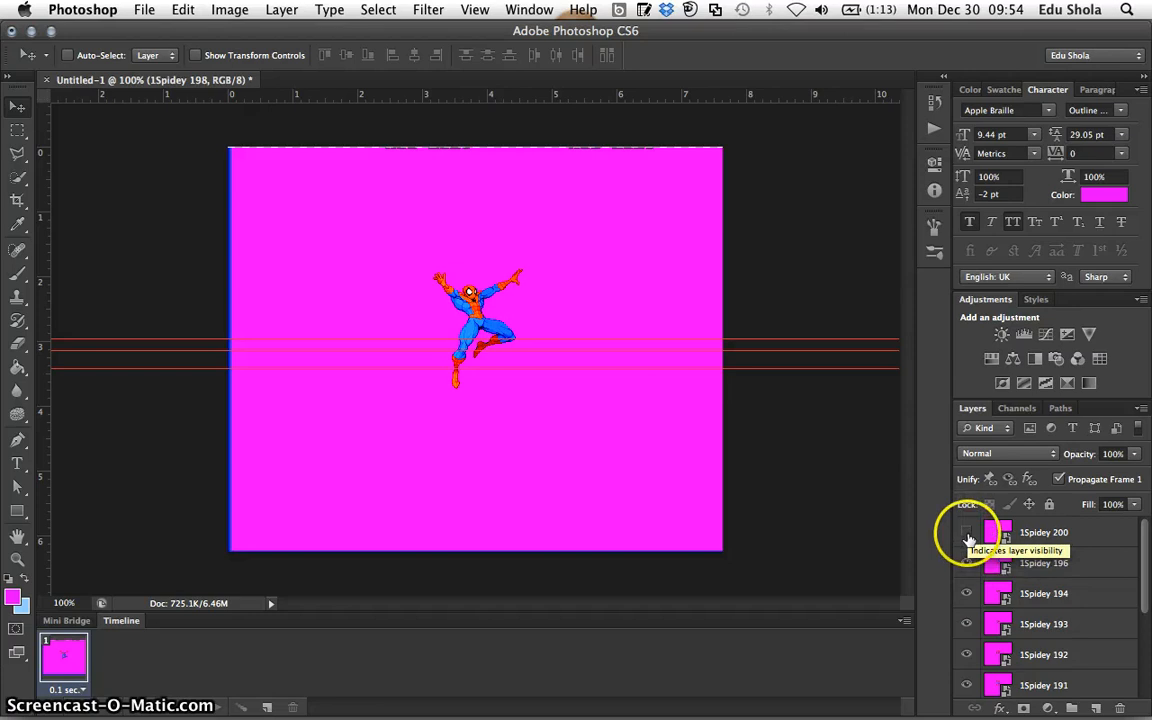
click(968, 536)
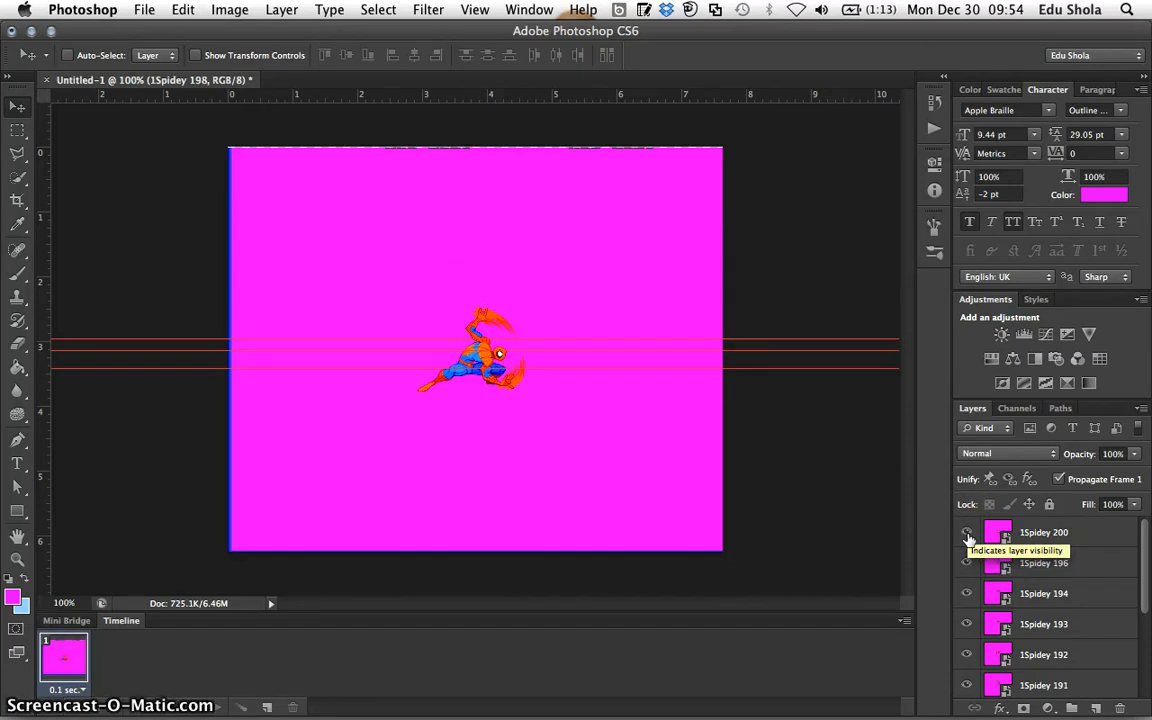
Hide all the sprite layers, from 1Spidey 200 down to 1Spidey 198.
click(968, 536)
click(968, 562)
click(967, 593)
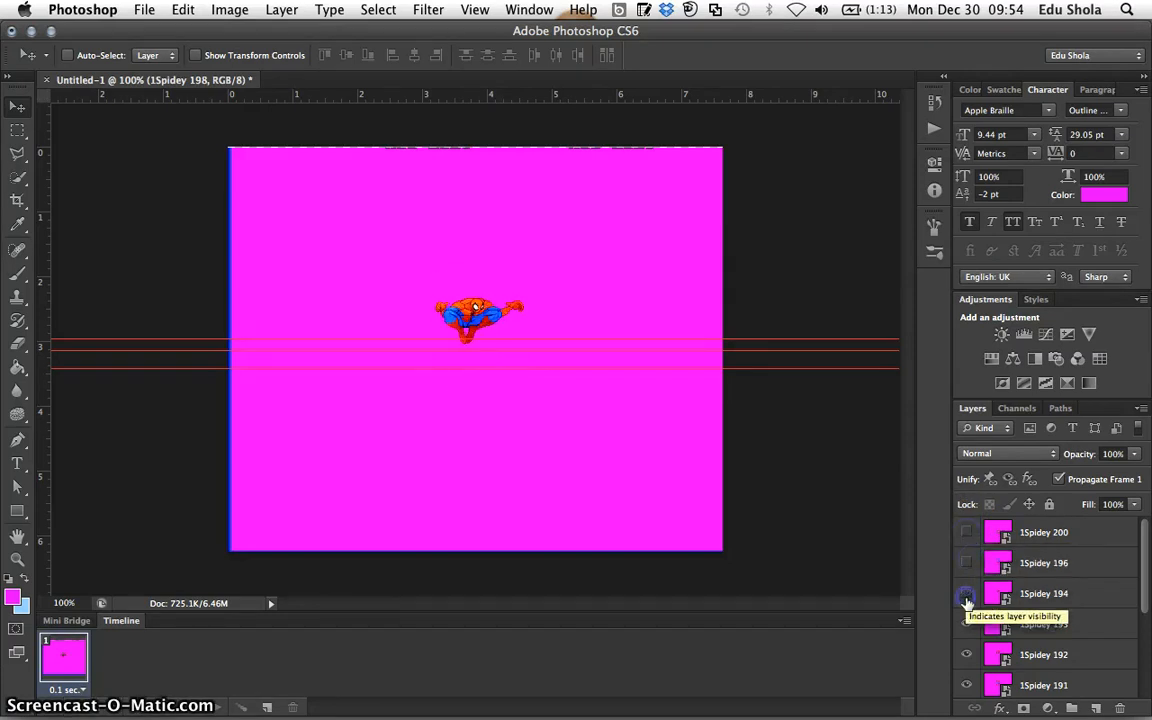
click(966, 624)
scroll(956, 672, down, 3)
click(964, 562)
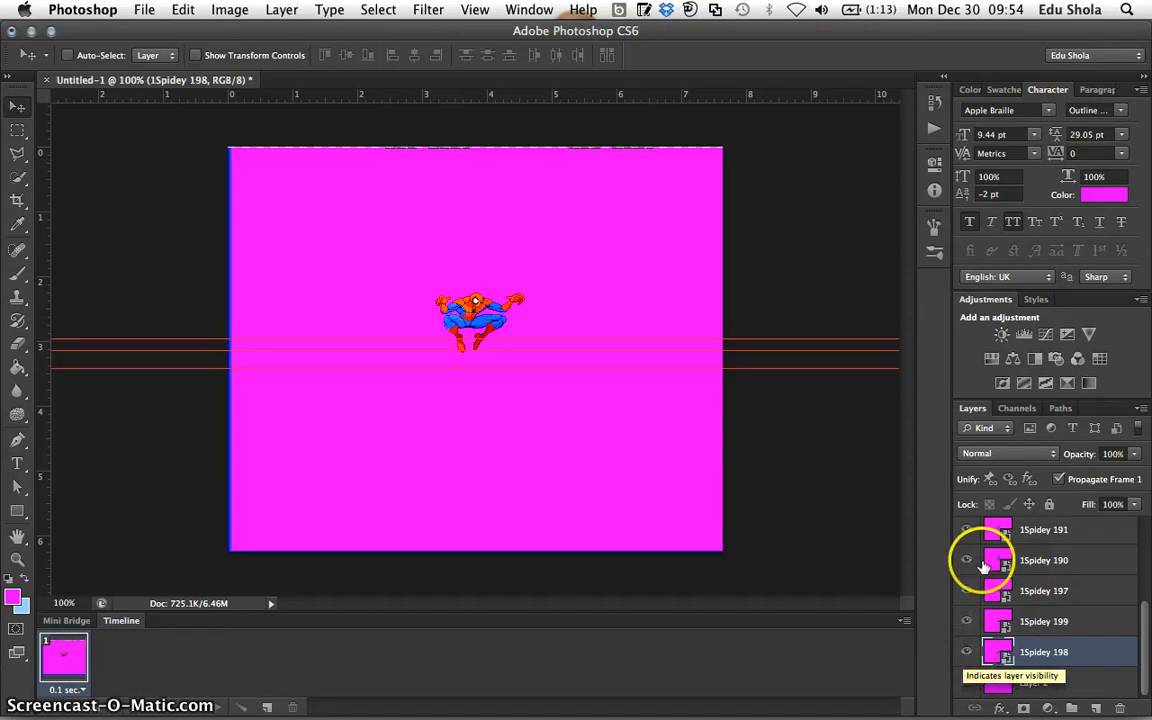
click(968, 652)
click(966, 589)
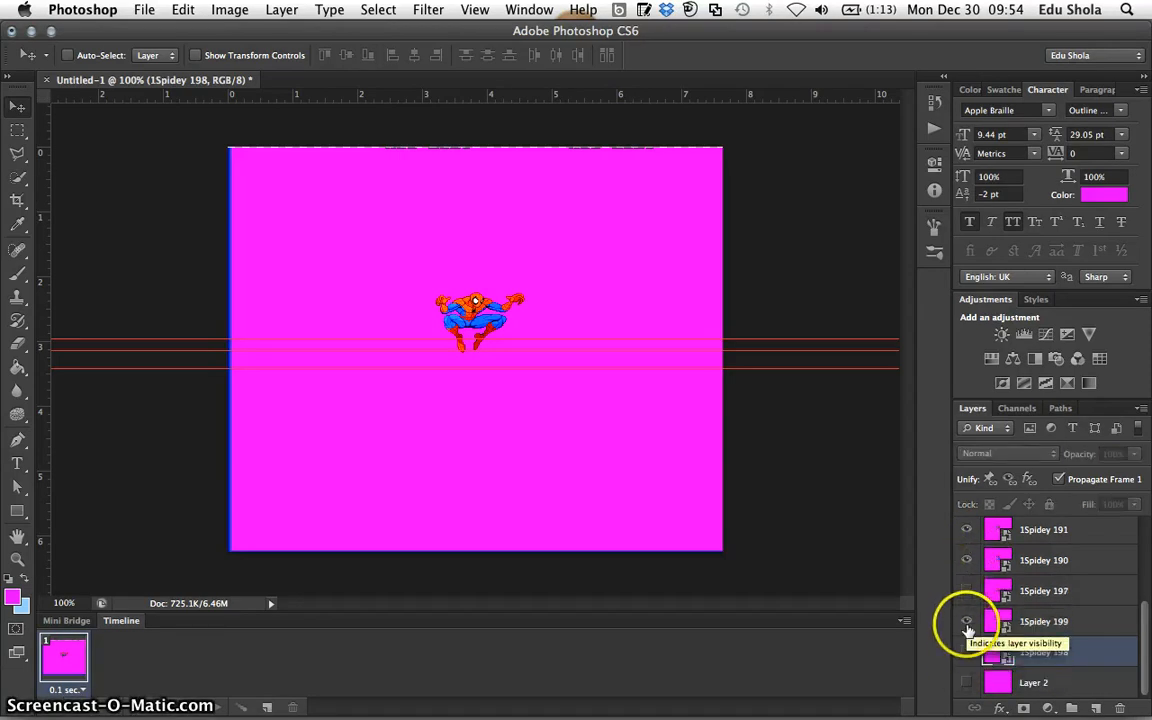
click(966, 622)
scroll(967, 600, up, 2)
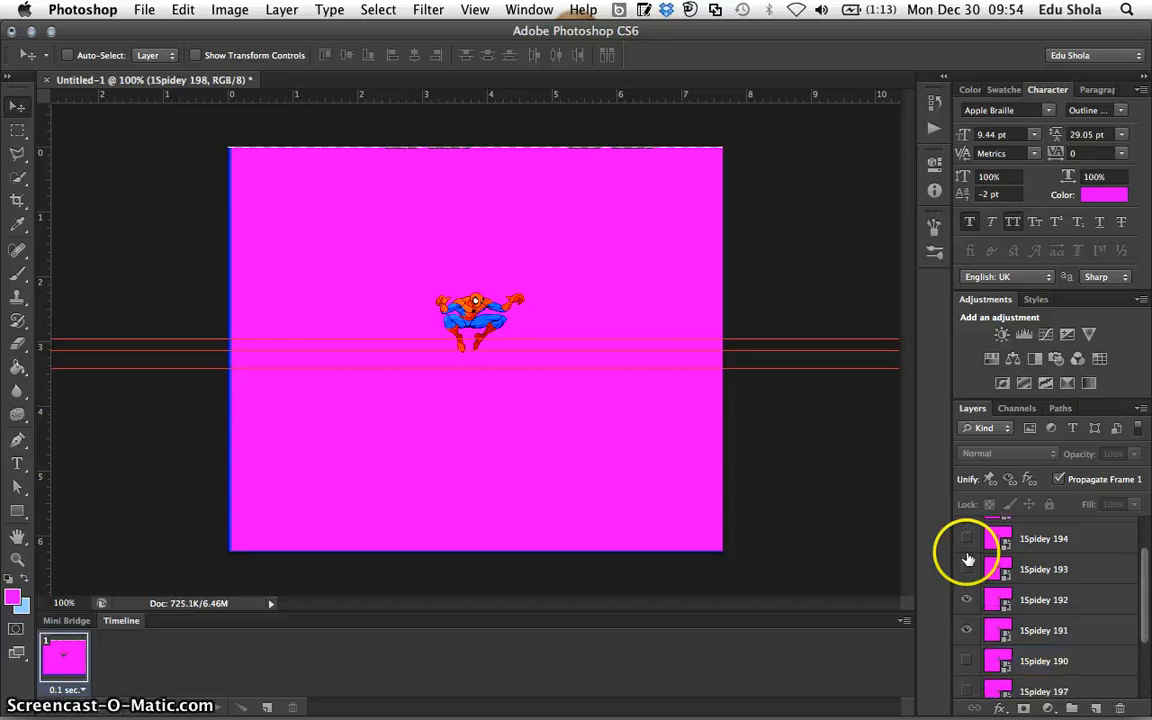
click(967, 624)
click(966, 621)
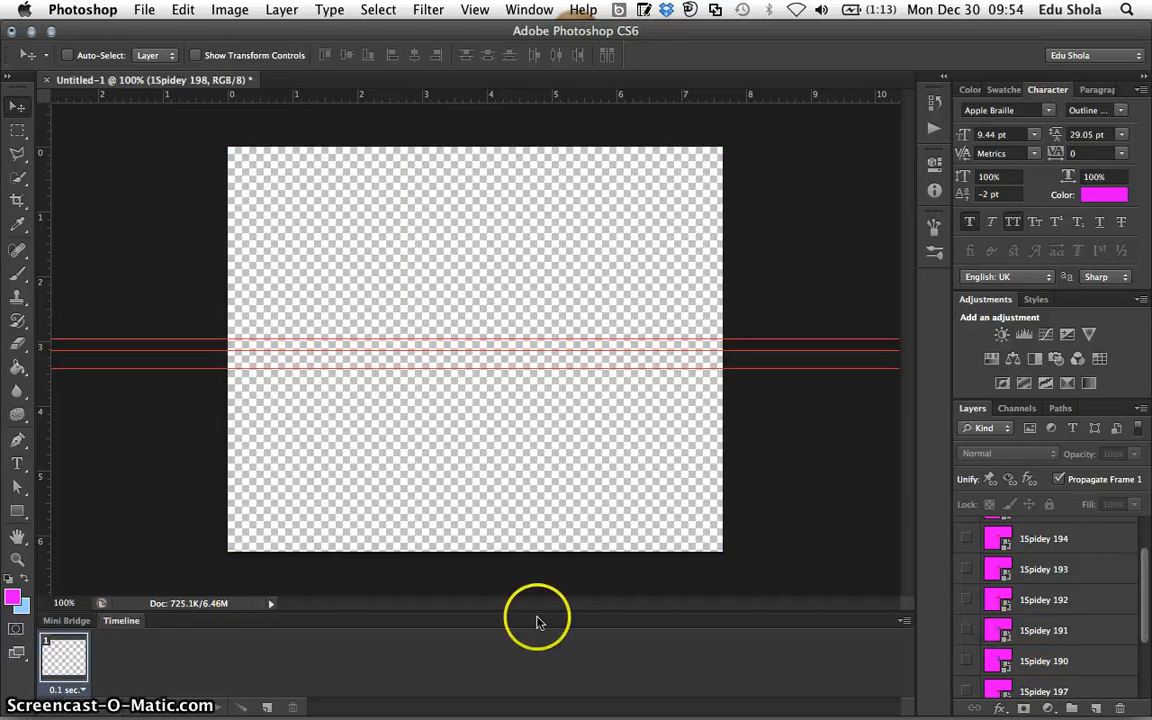
Make the plain magenta Layer 2 and the 1Spidey 198 layer visible for the first animation frame.
scroll(1052, 652, down, 3)
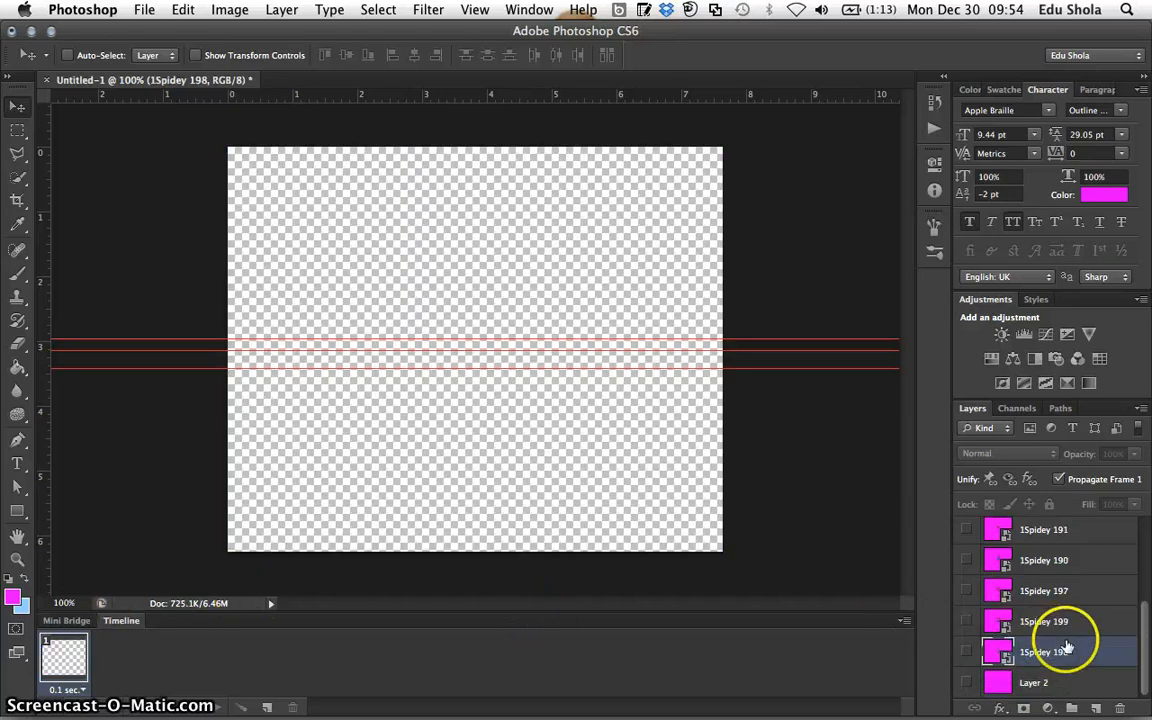
click(966, 682)
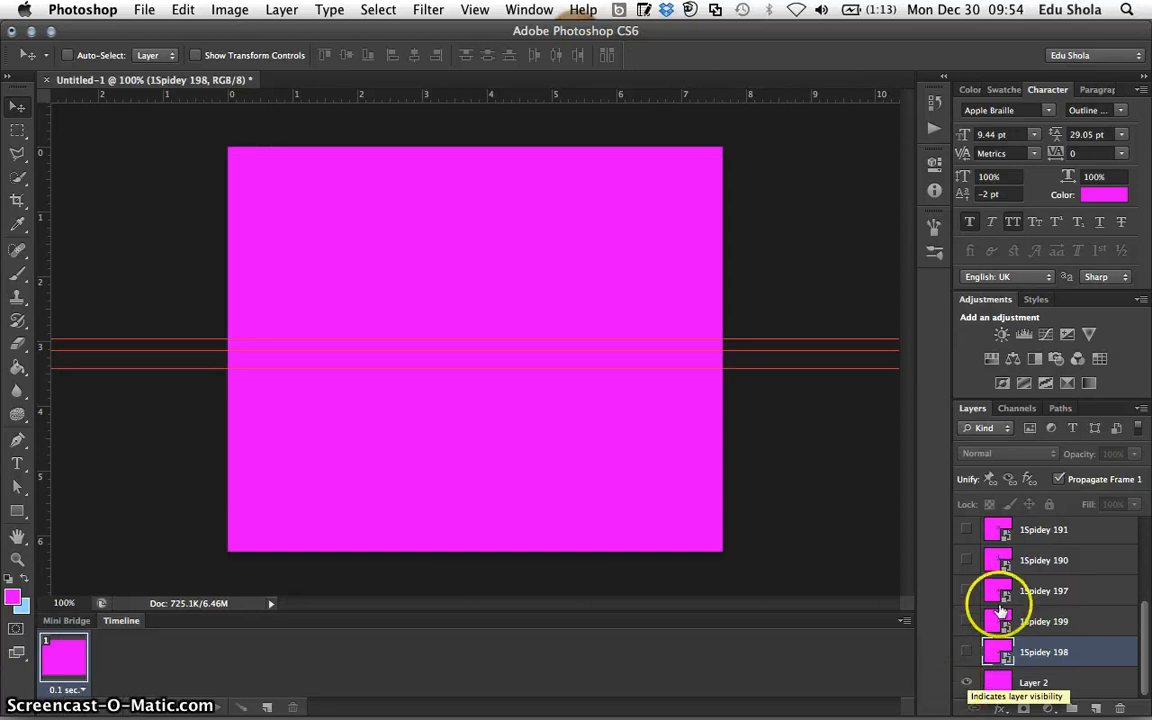
click(967, 653)
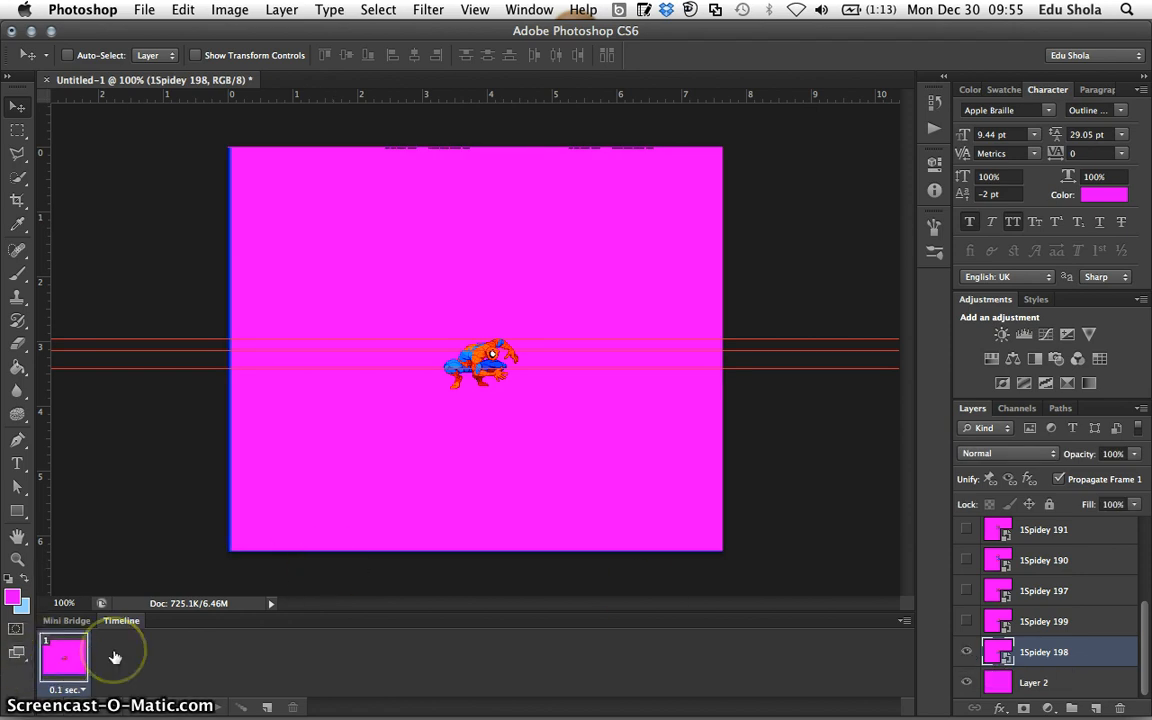
click(114, 706)
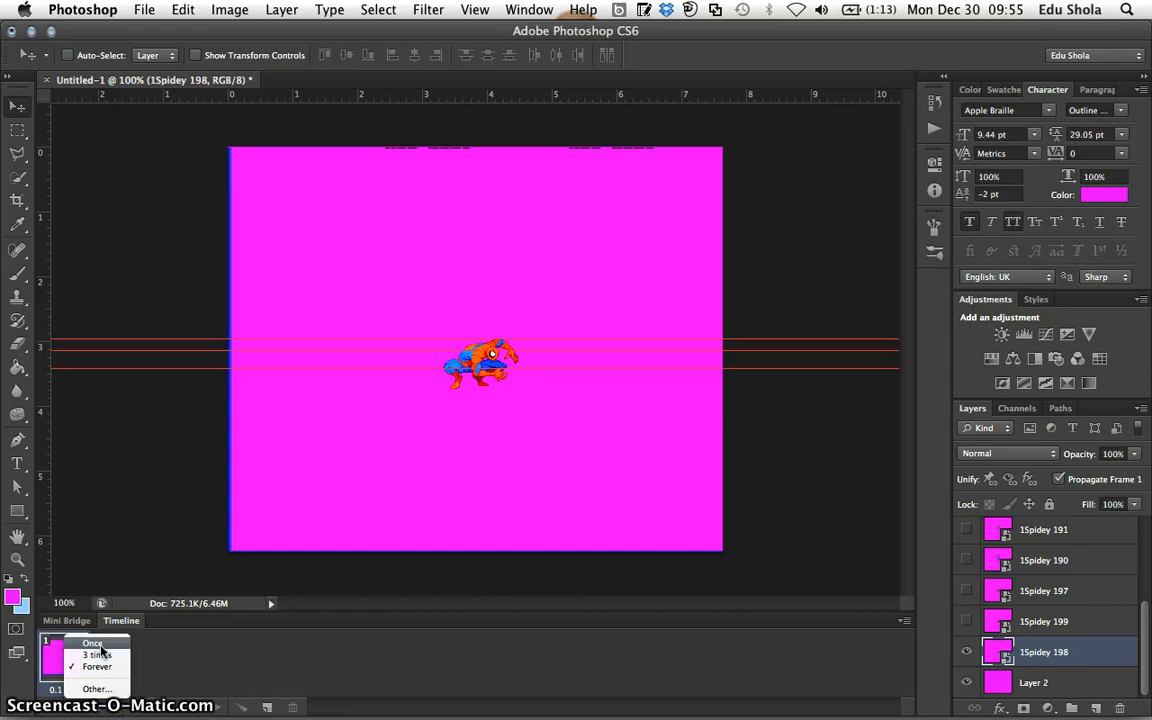
click(183, 666)
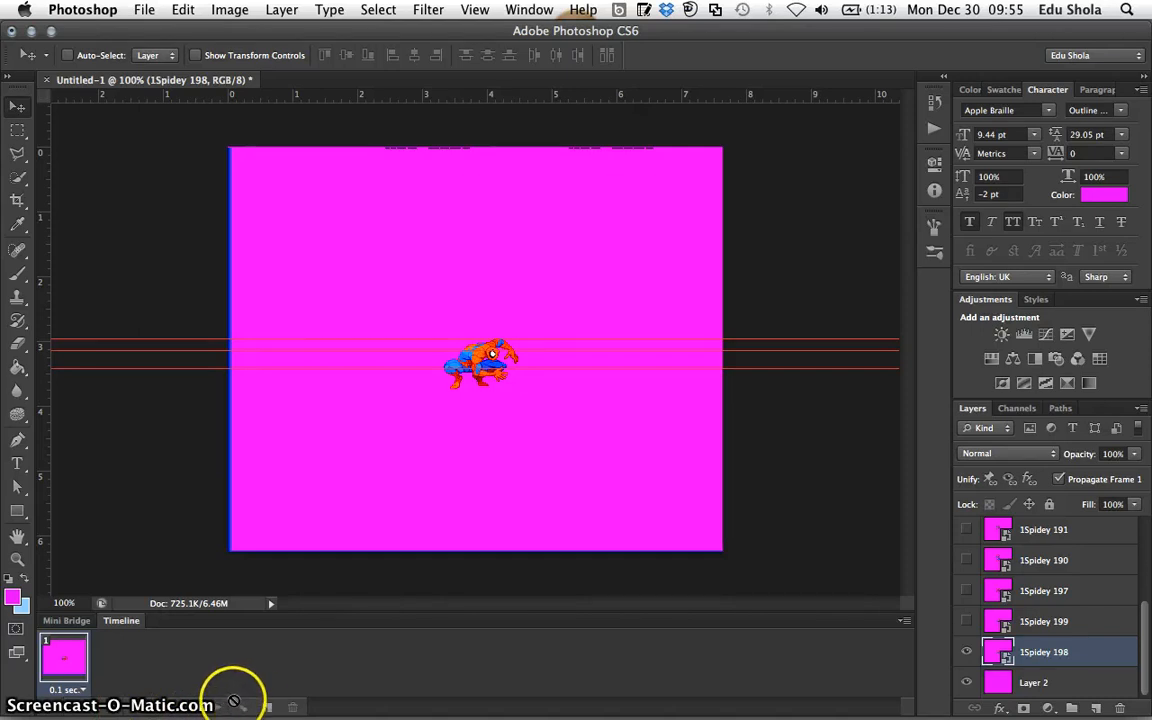
click(491, 369)
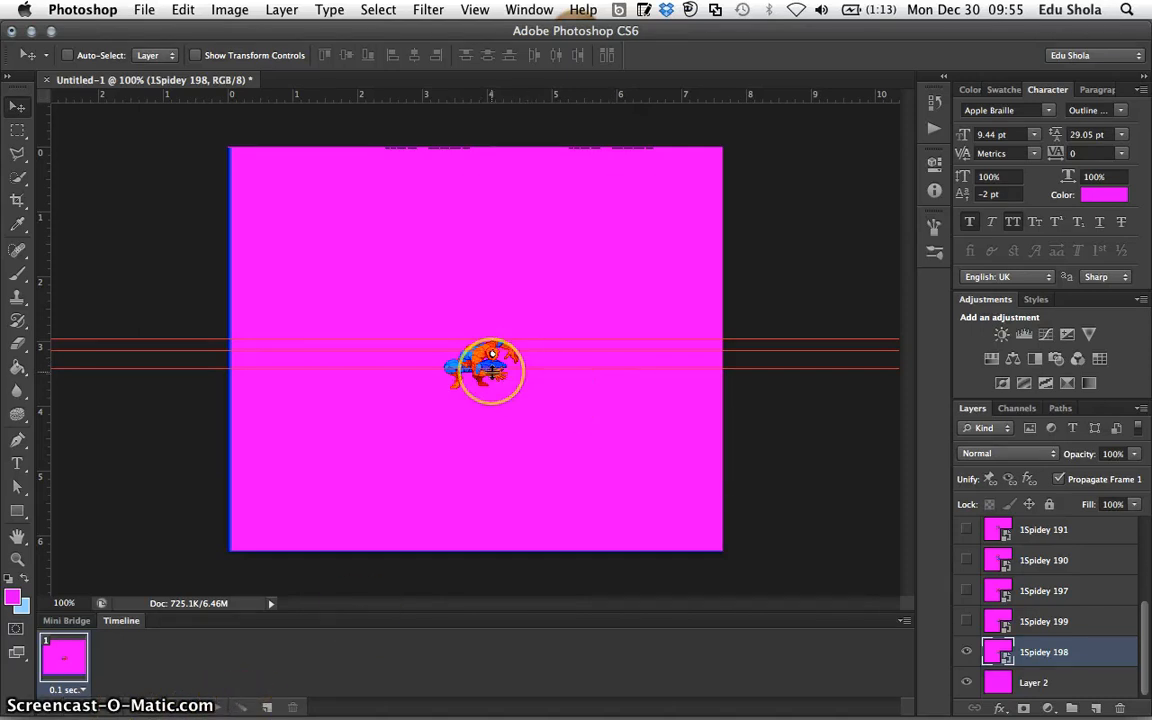
click(62, 668)
click(224, 689)
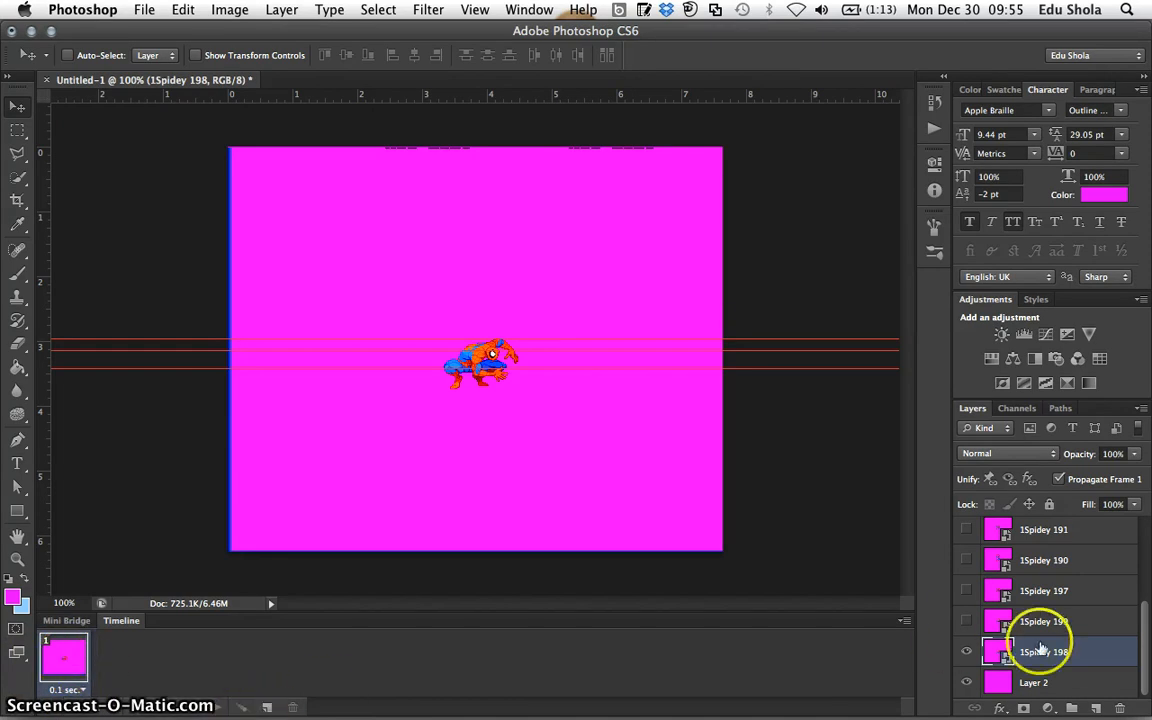
click(966, 622)
click(967, 624)
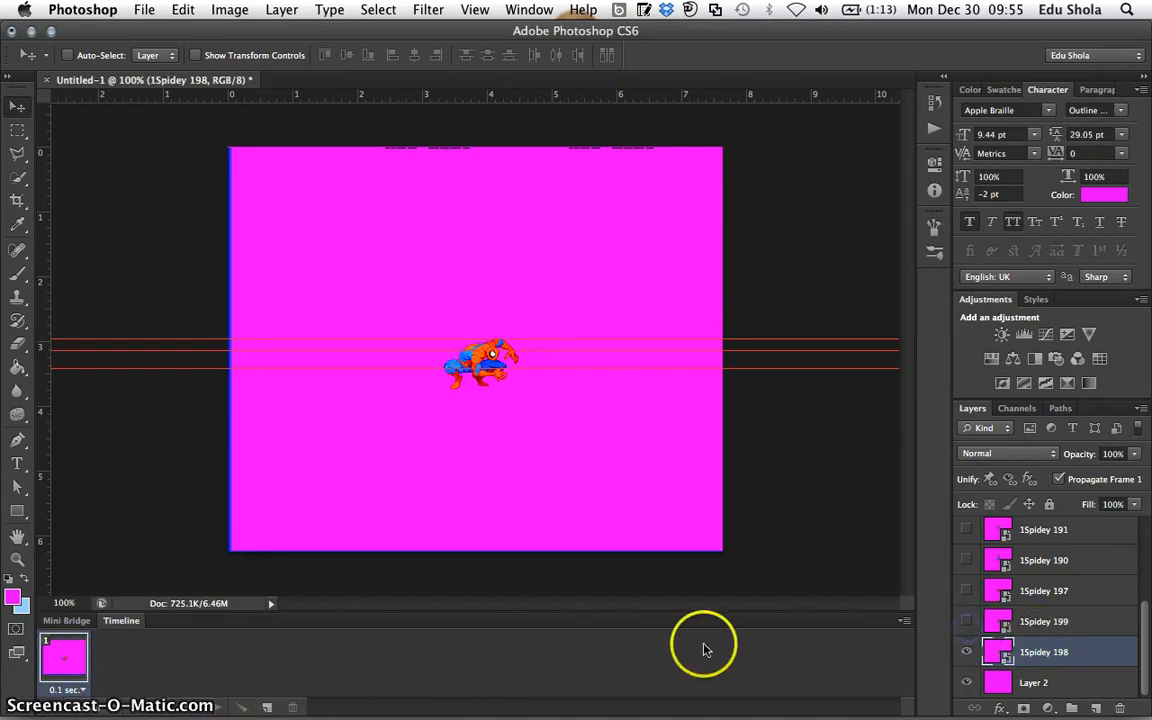
Add a second timeline frame and make the 1Spidey 199 layer visible in it.
mouse_move(258, 658)
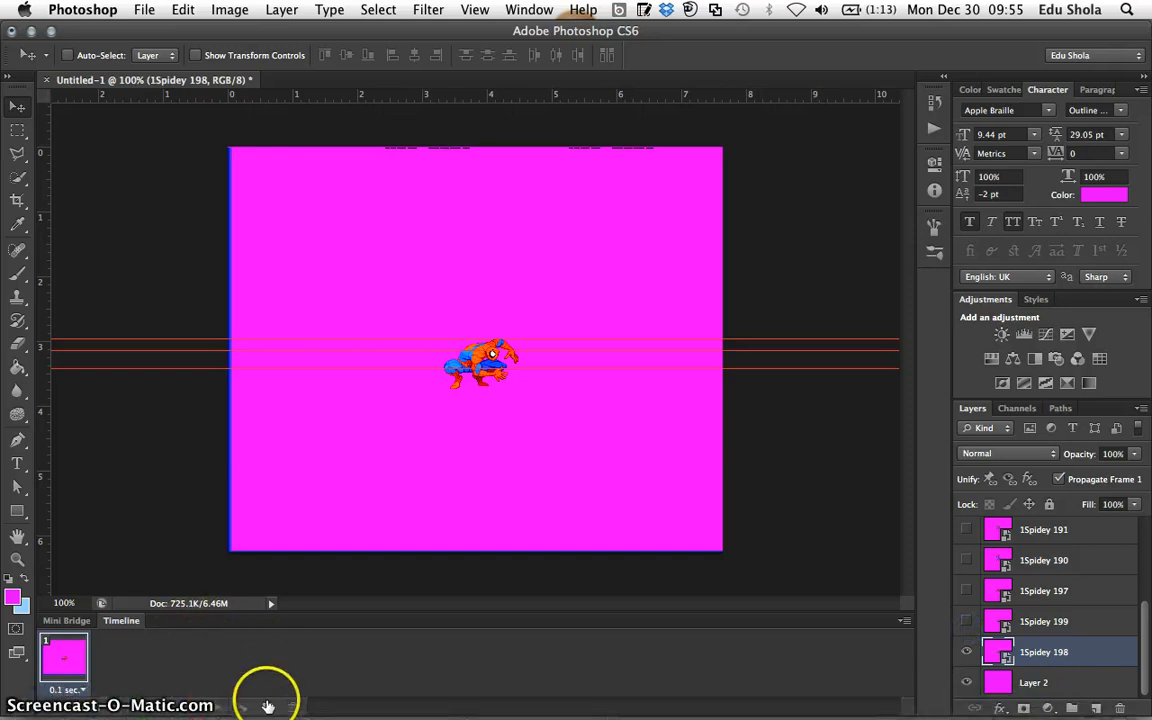
click(267, 706)
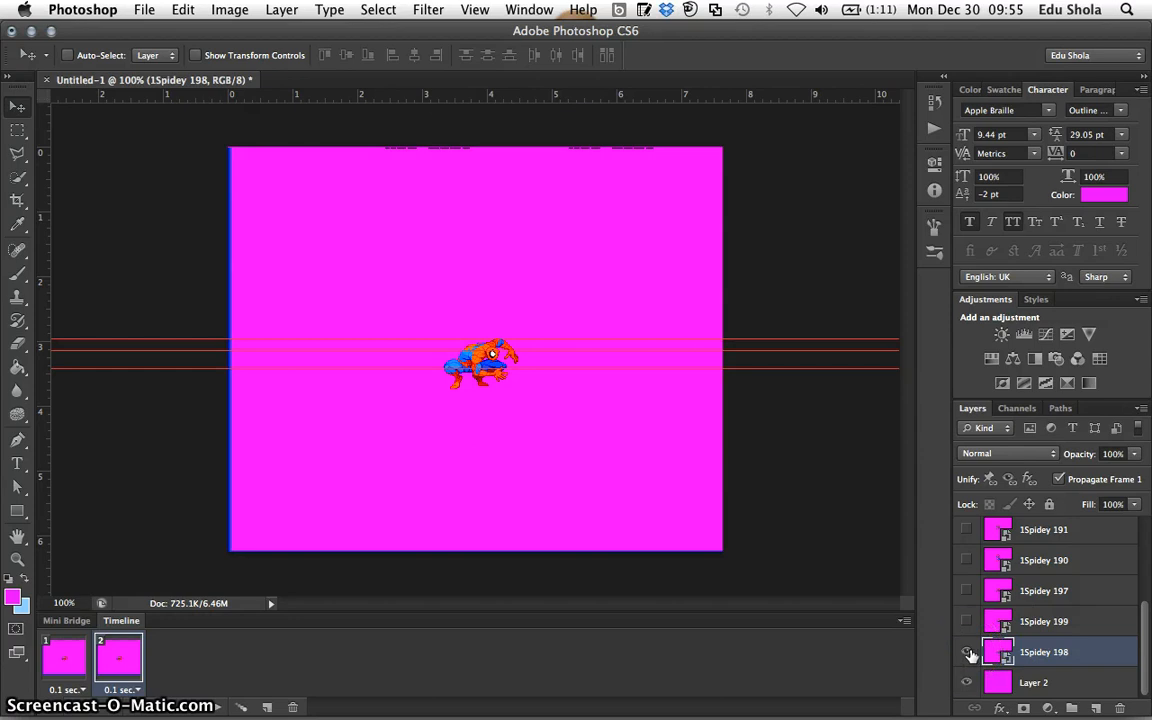
click(52, 668)
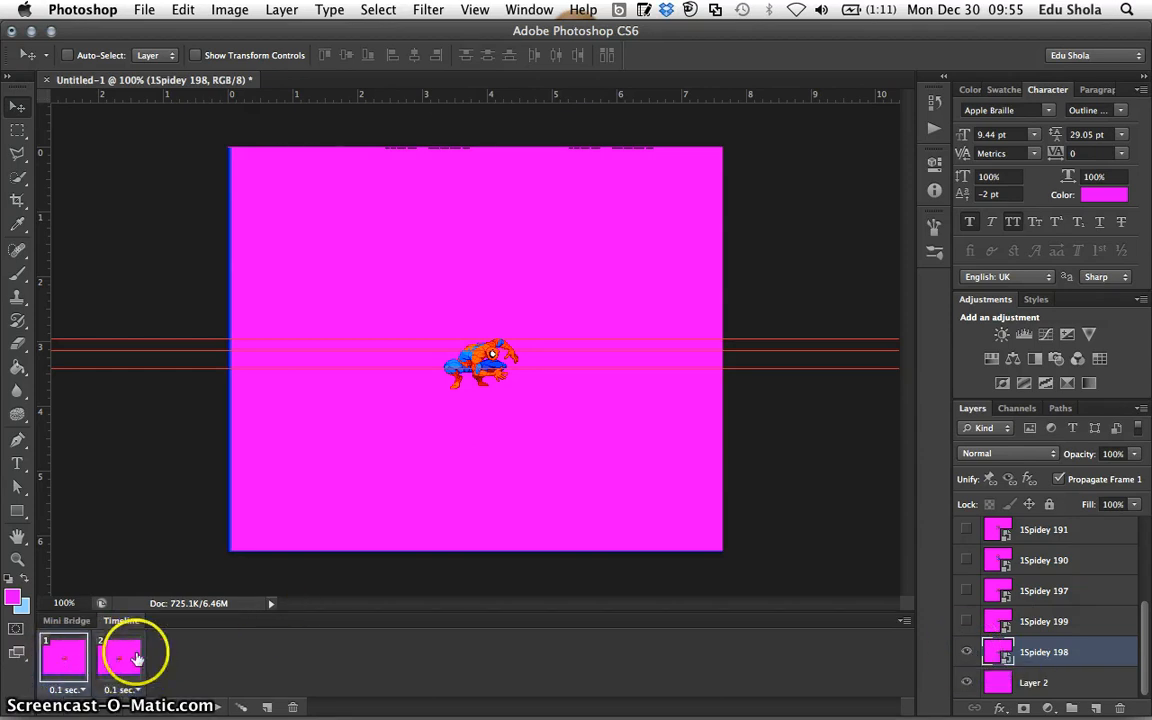
click(130, 657)
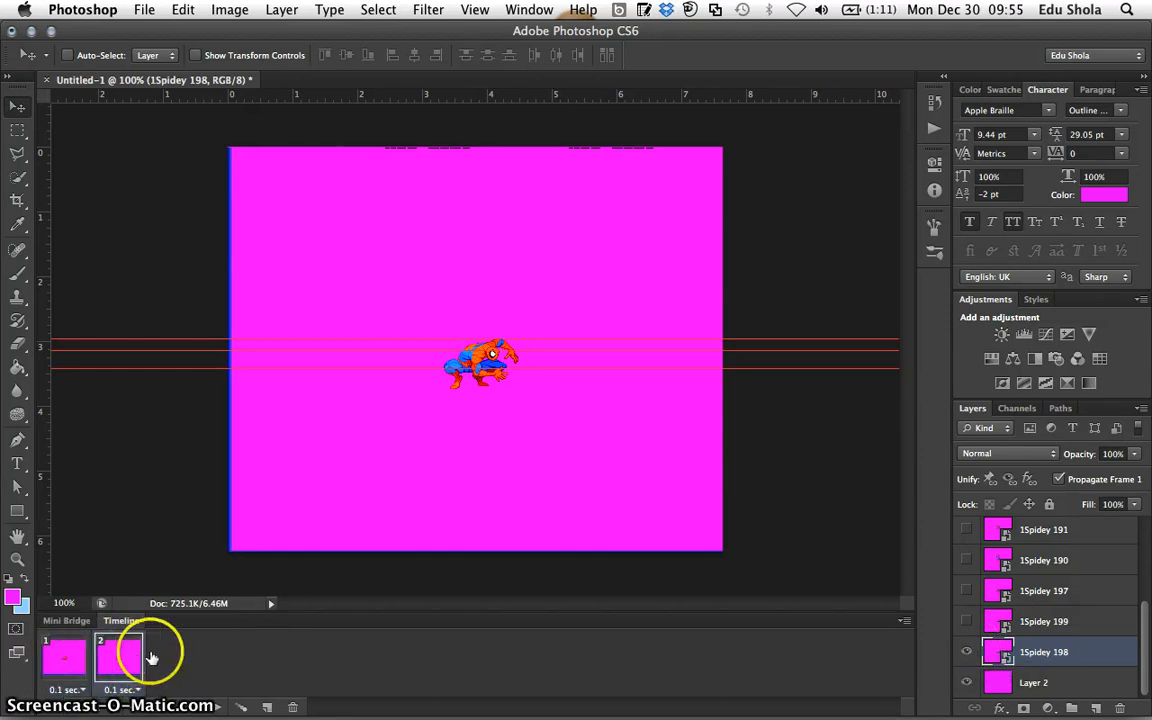
click(966, 623)
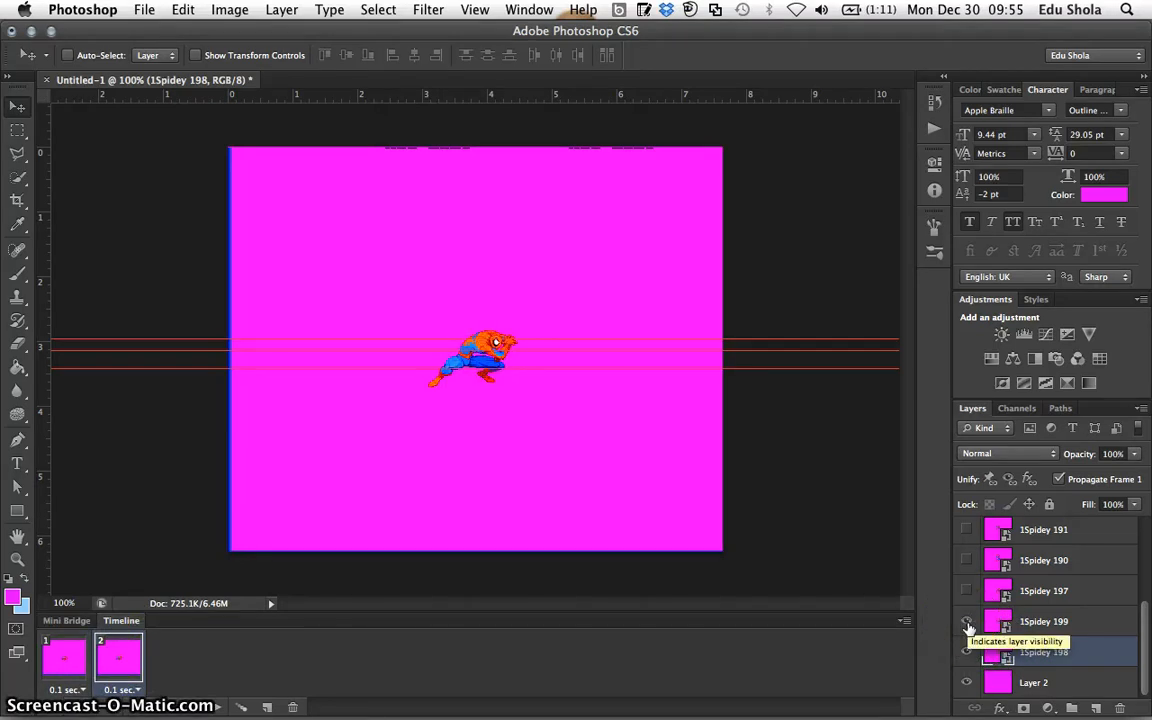
Hide the 1Spidey 198 layer in frame 2, comparing the poses of frames 1 and 2.
click(63, 663)
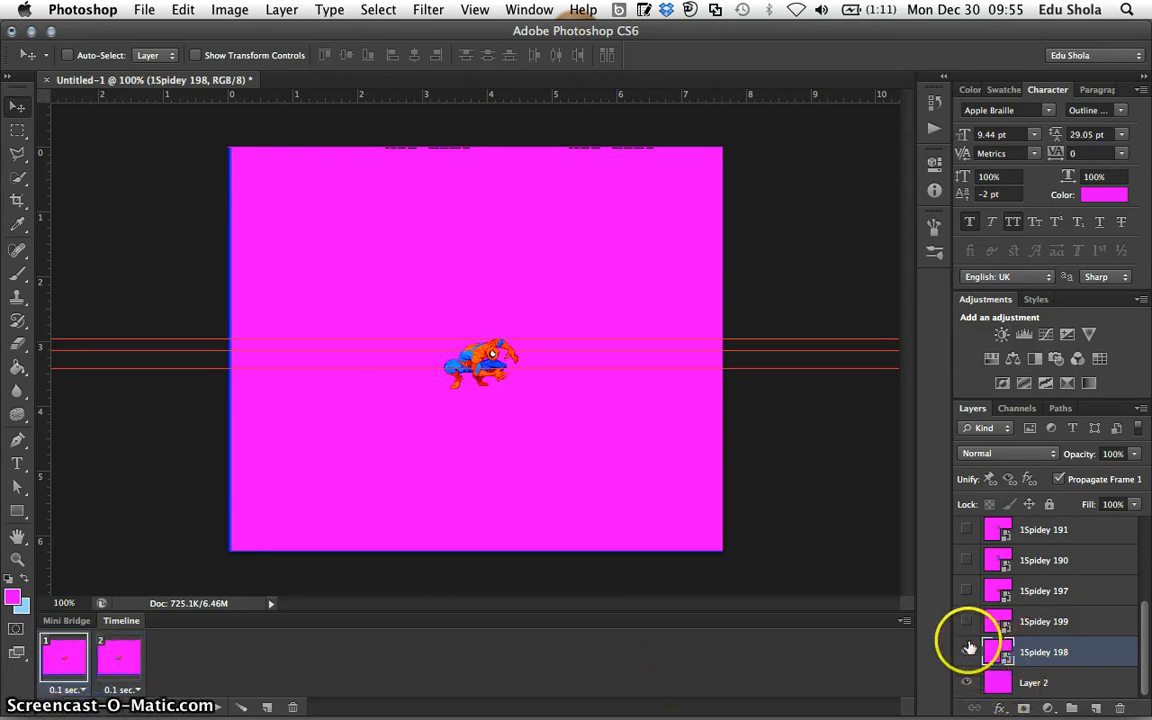
click(112, 658)
click(53, 657)
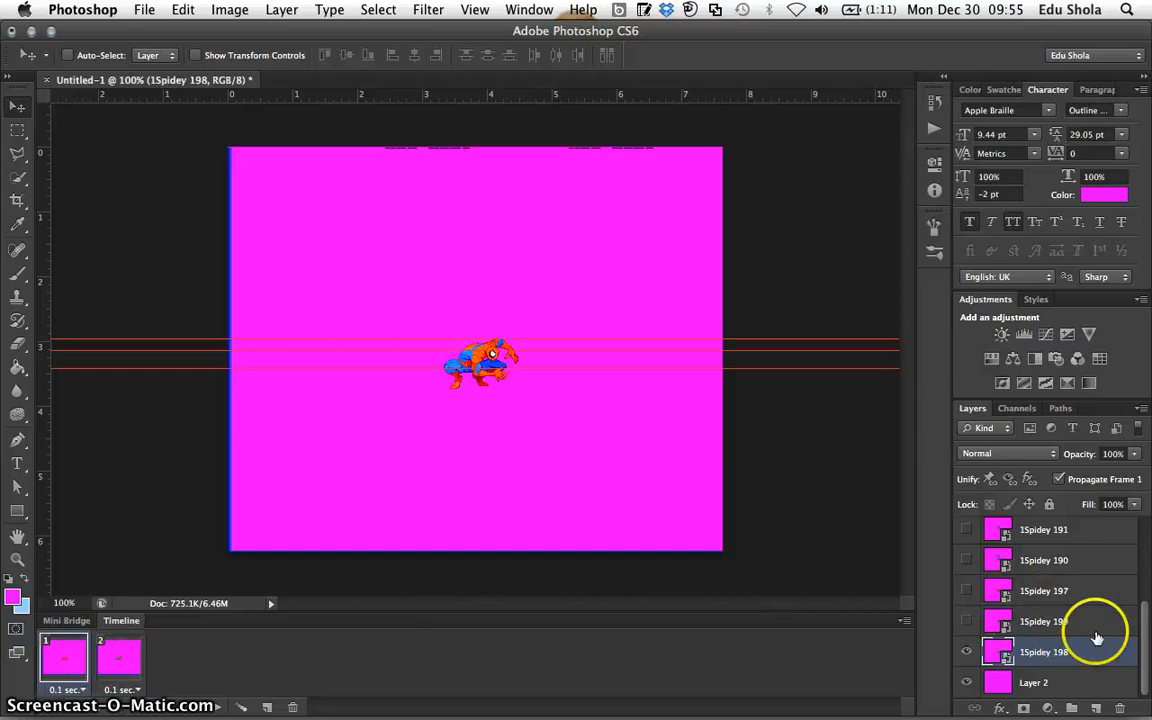
click(118, 656)
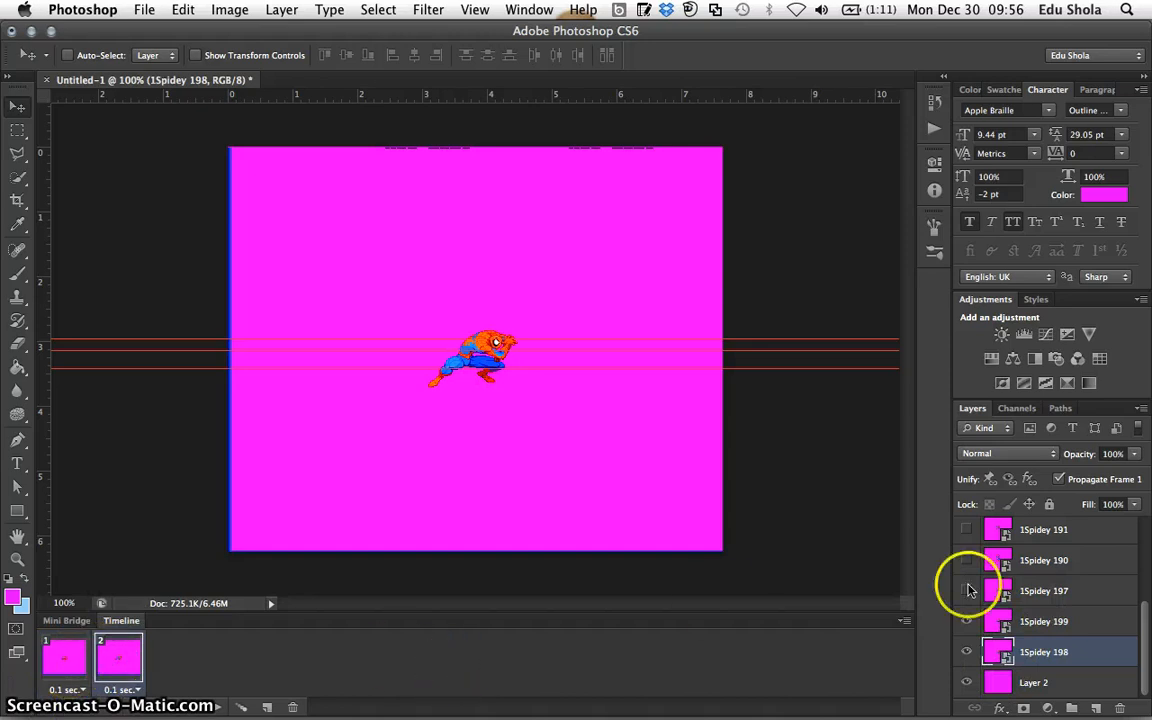
click(967, 655)
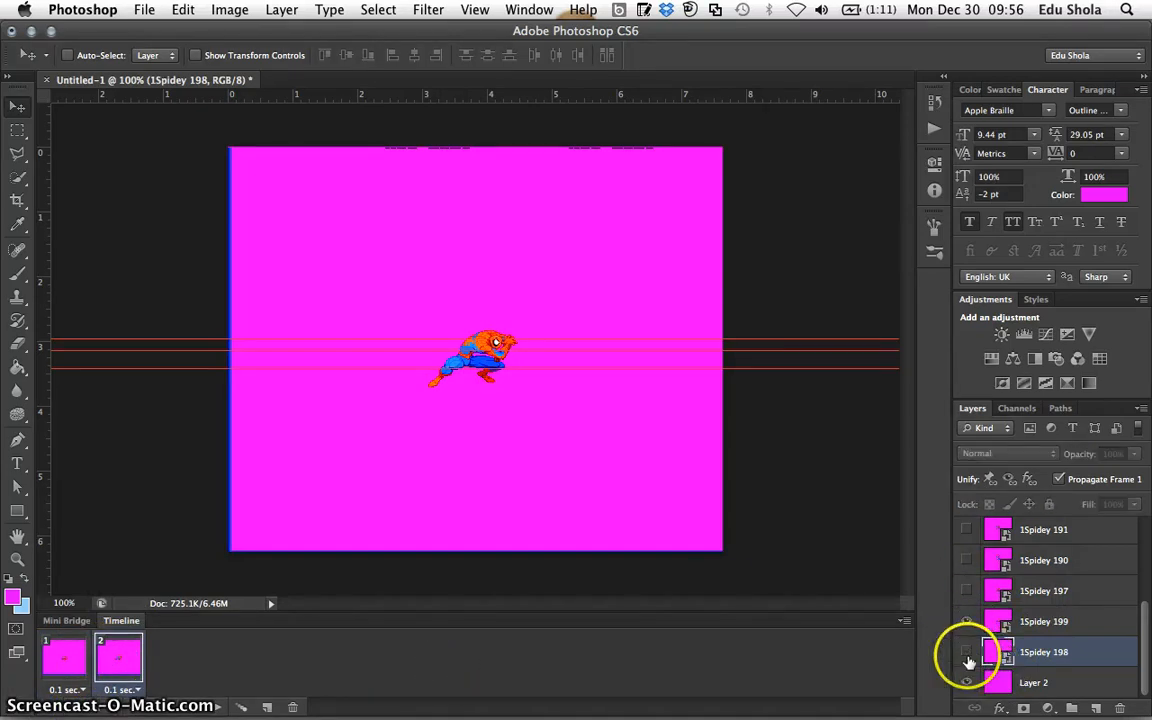
click(45, 668)
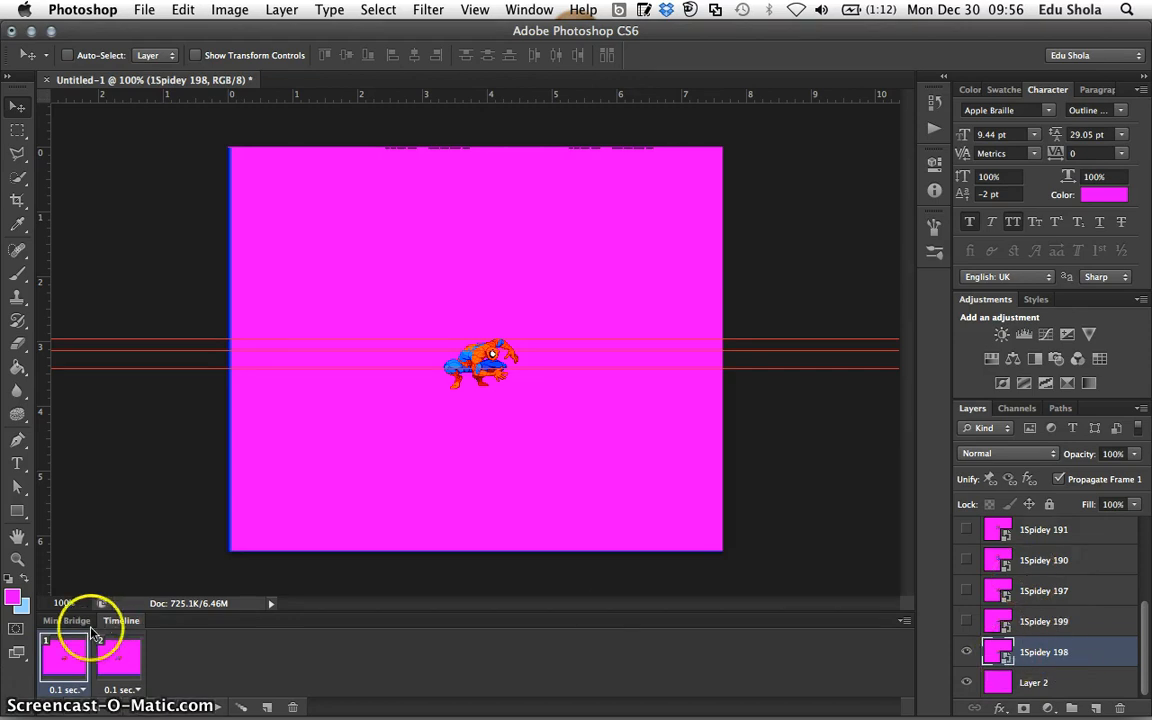
click(116, 656)
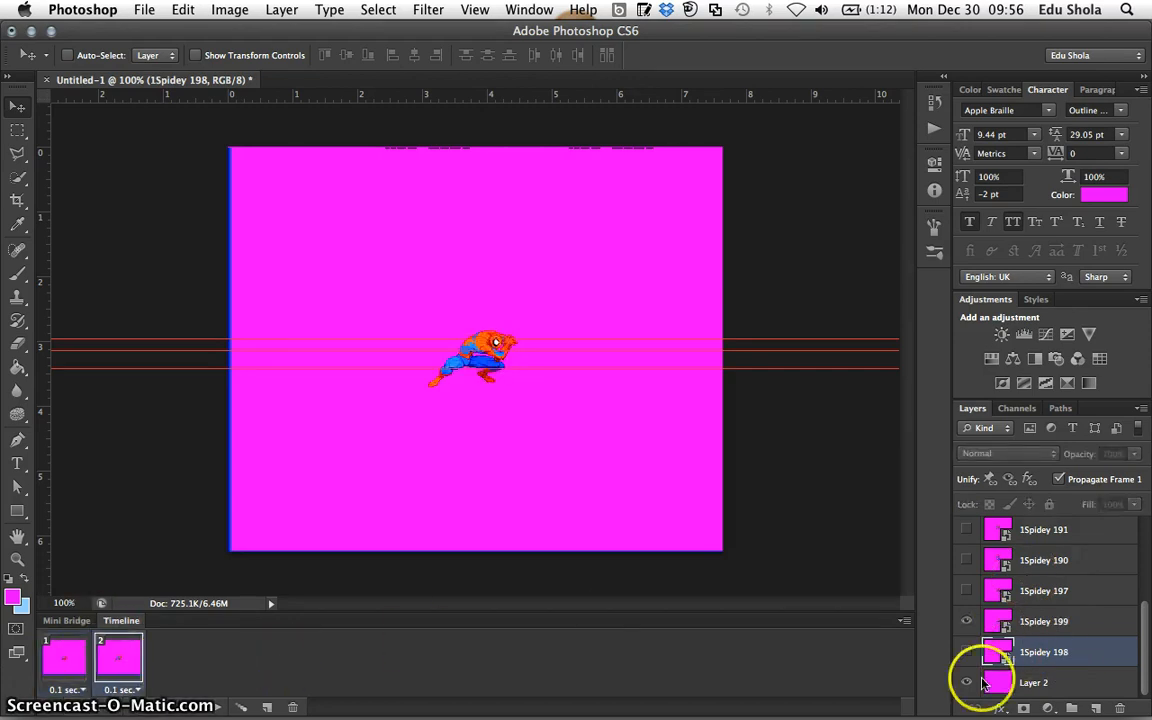
click(50, 662)
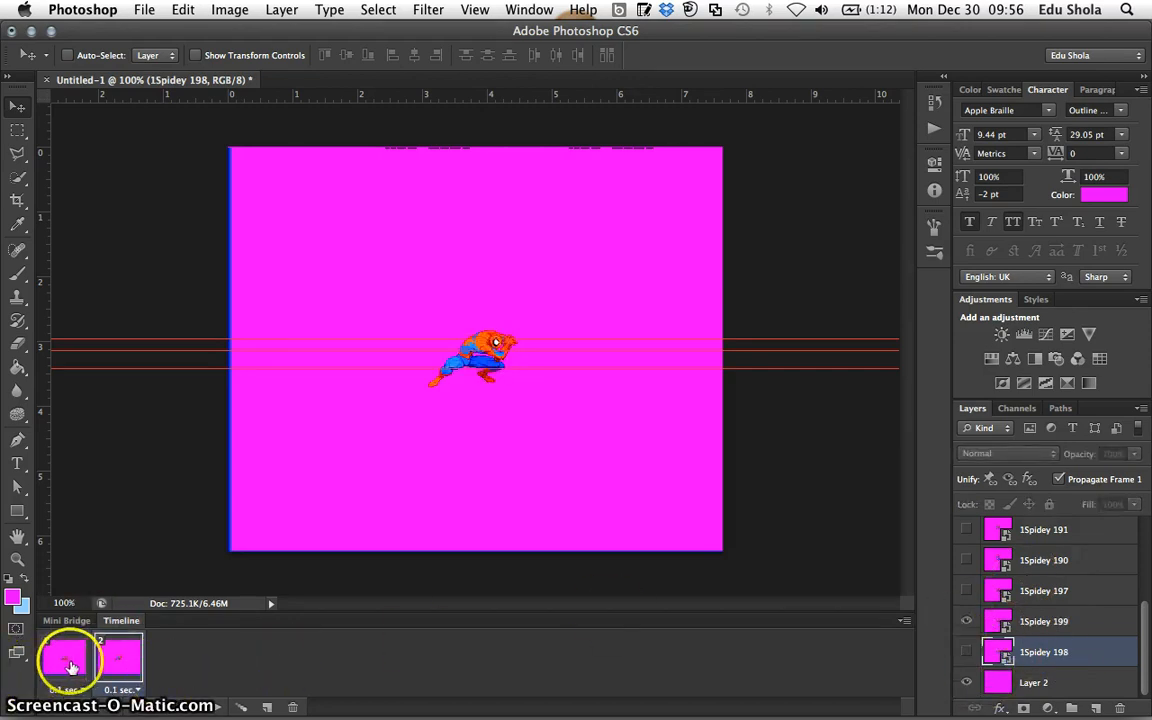
click(118, 660)
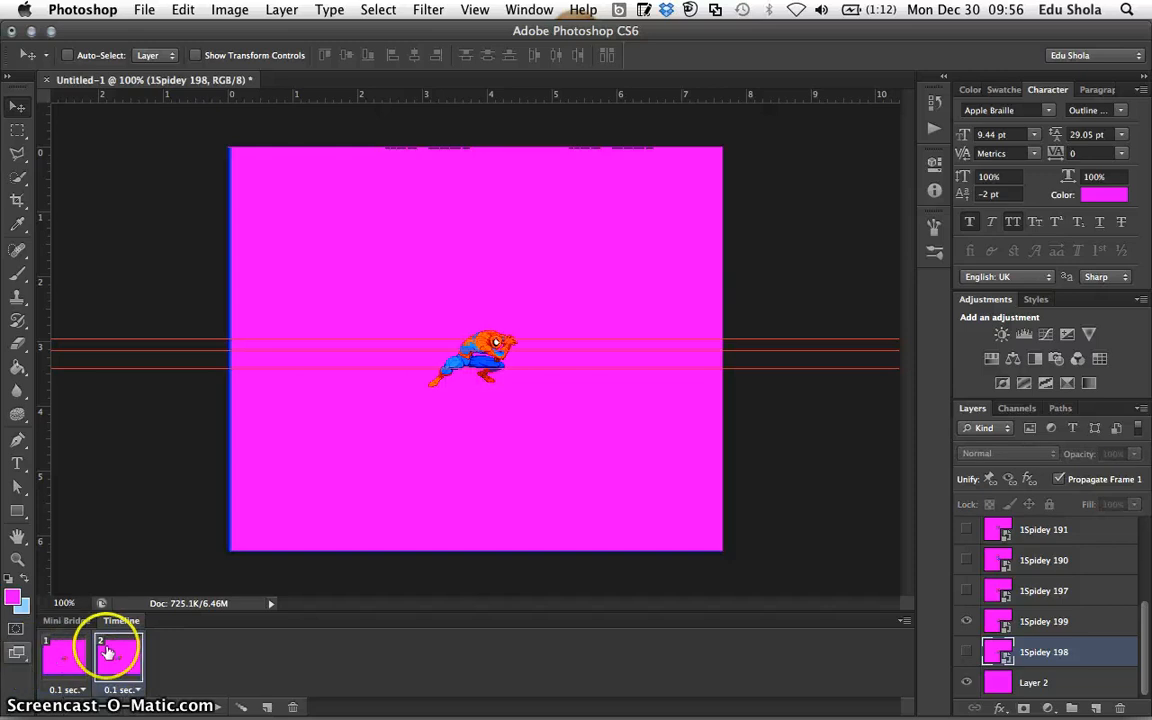
Add a third frame that shows 1Spidey 197 instead of 1Spidey 199, and check it against the earlier frames.
click(268, 708)
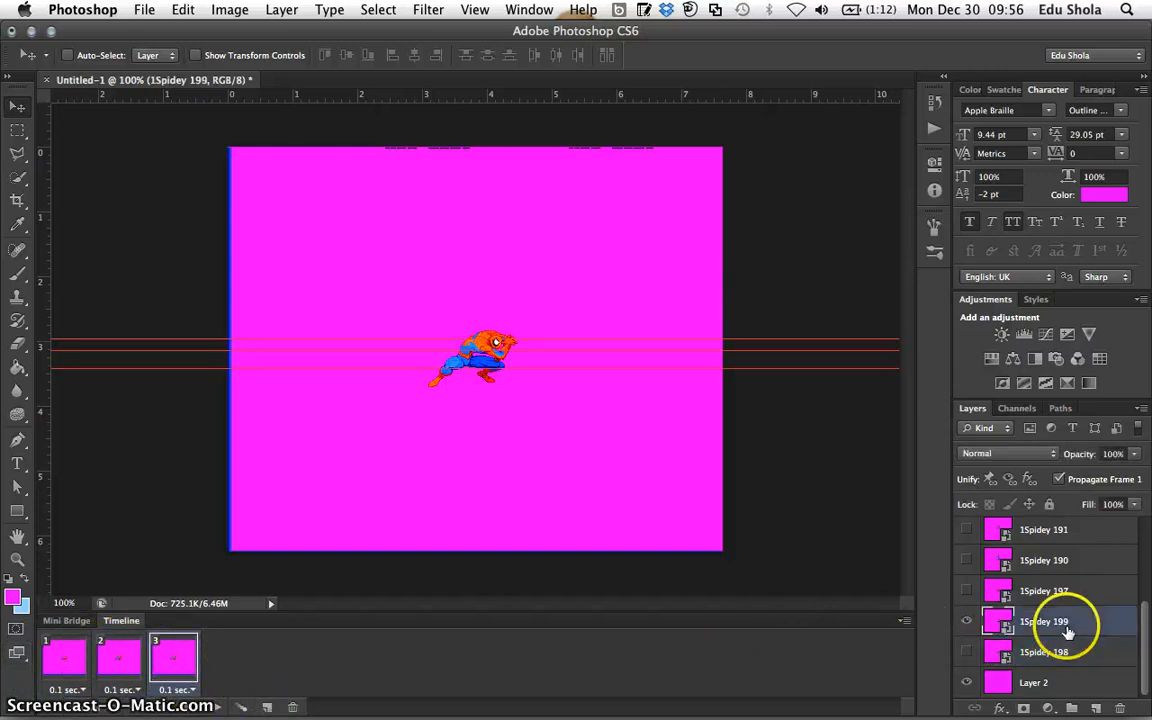
click(1000, 622)
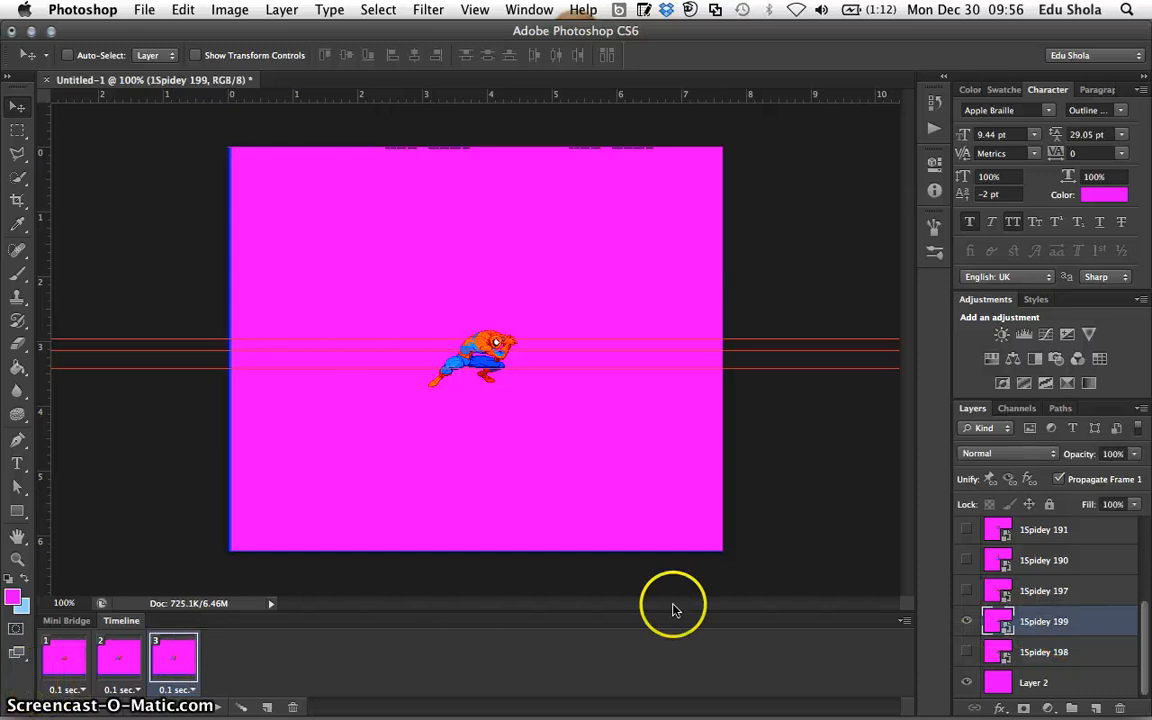
click(967, 622)
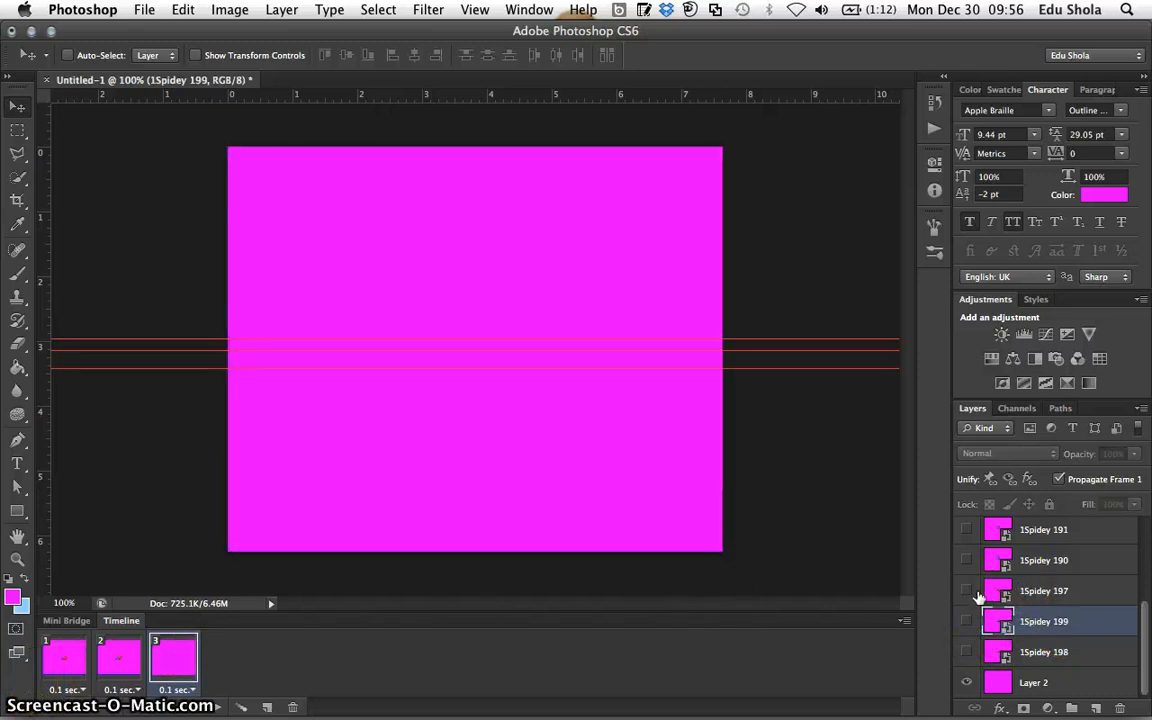
click(968, 592)
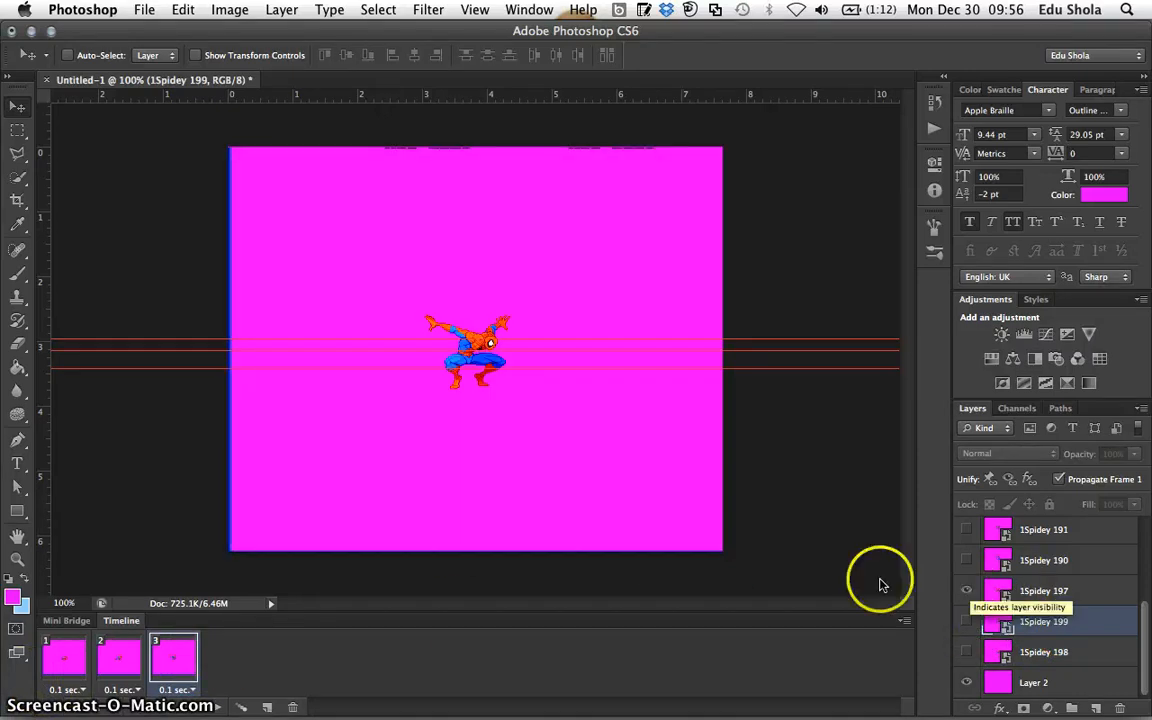
click(84, 664)
click(114, 662)
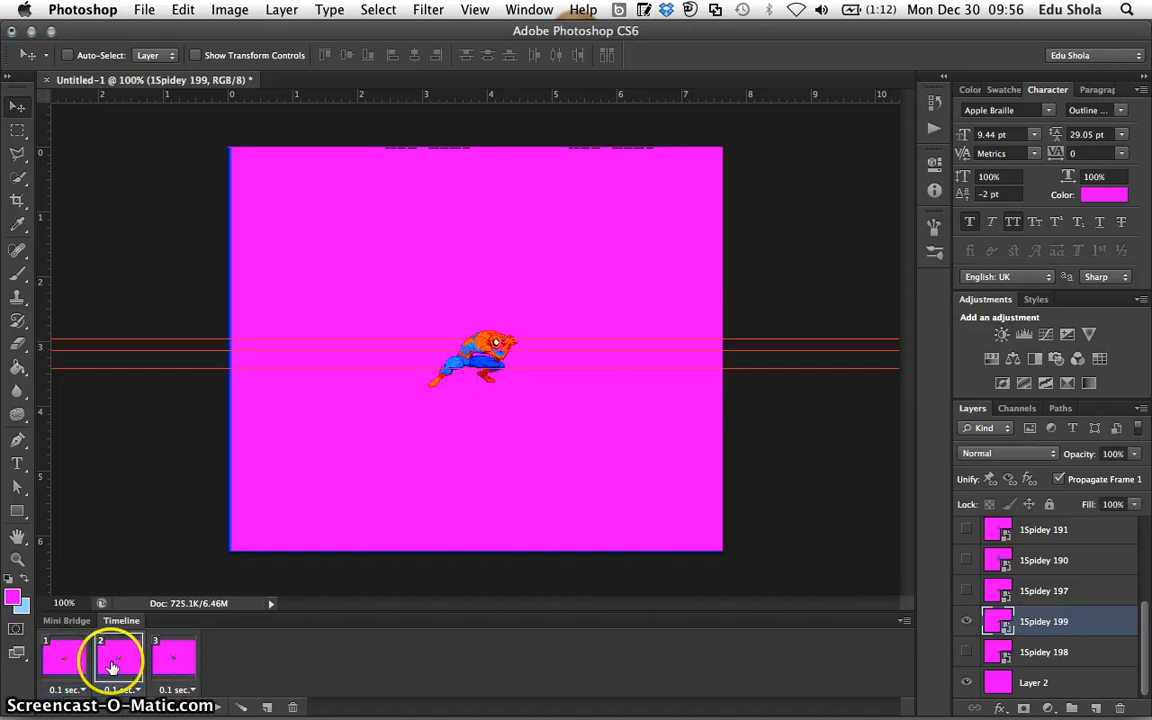
click(158, 663)
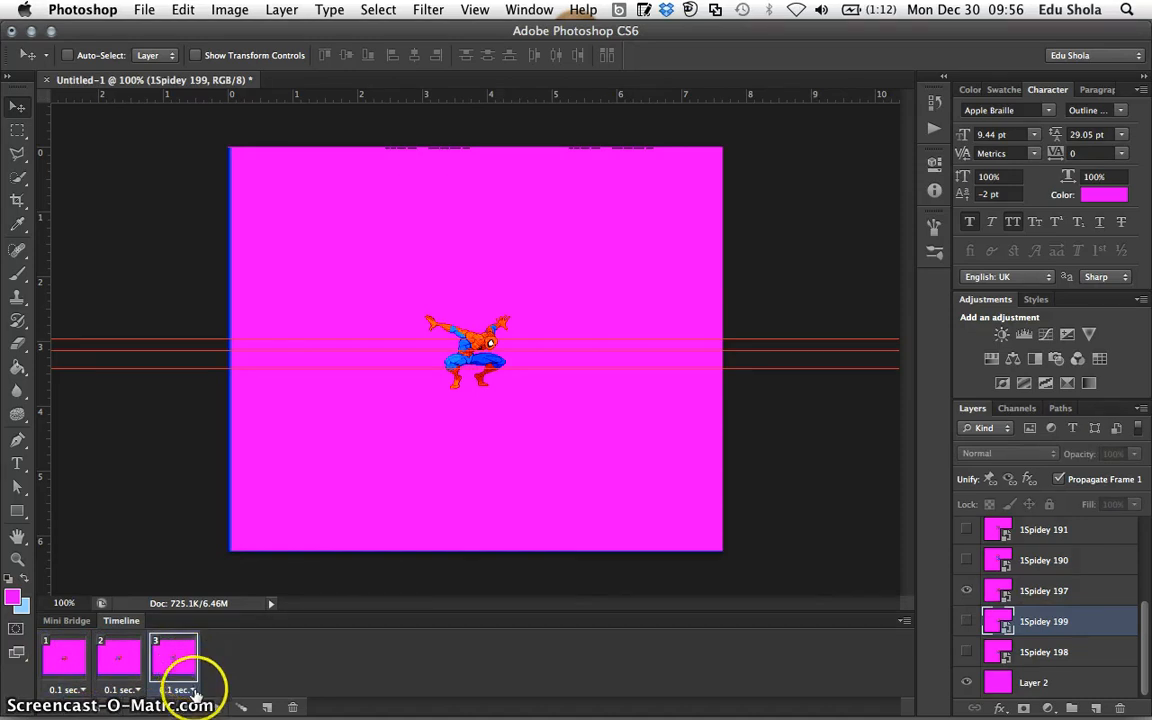
Add a fourth frame with 1Spidey 197 hidden and 1Spidey 190 visible.
click(265, 707)
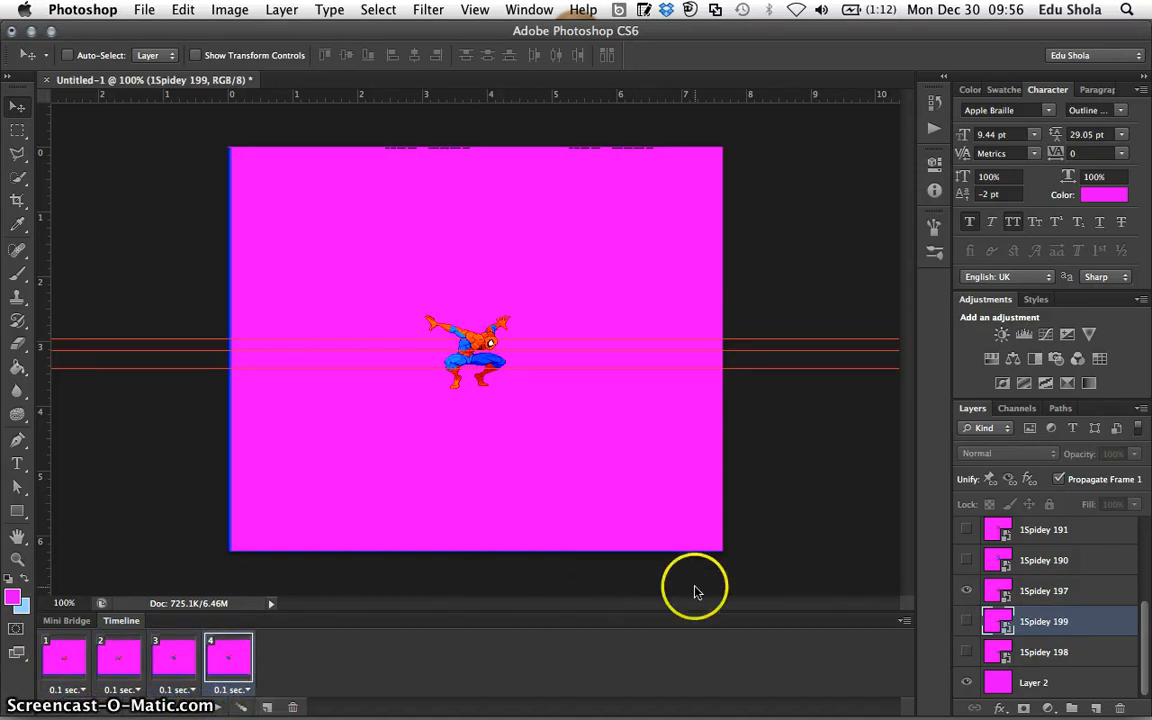
click(966, 591)
click(966, 560)
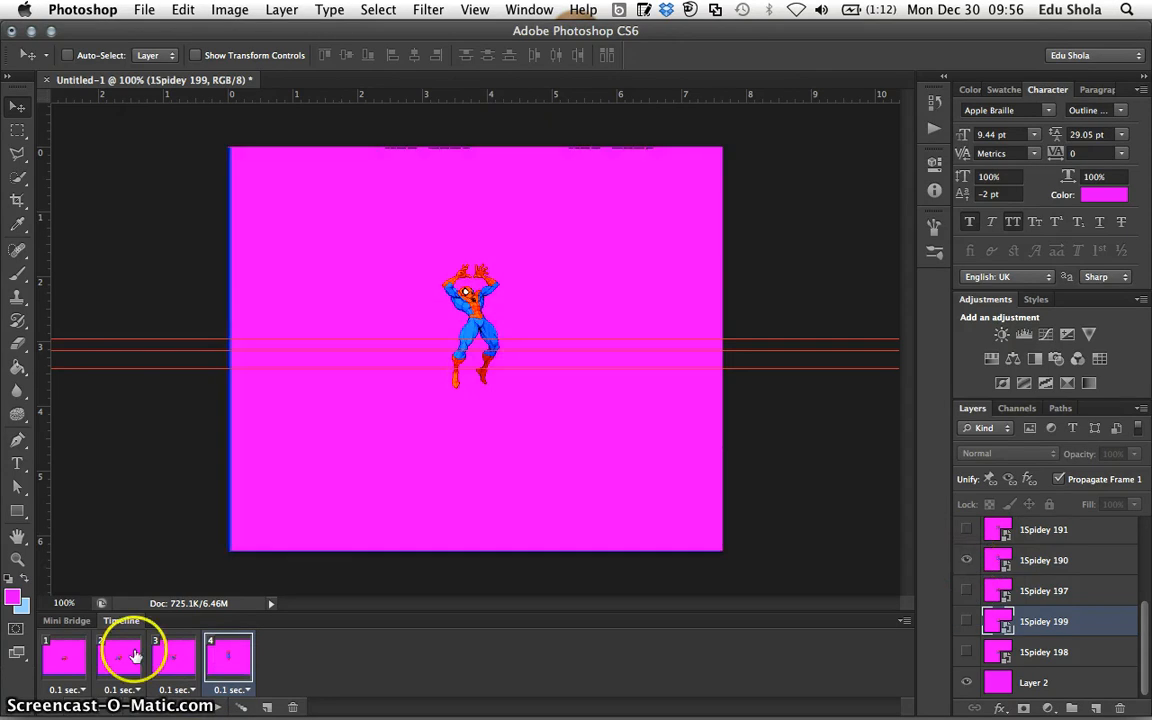
Add a fifth frame that shows 1Spidey 191 instead of 1Spidey 190, and compare it with frame 4.
click(268, 707)
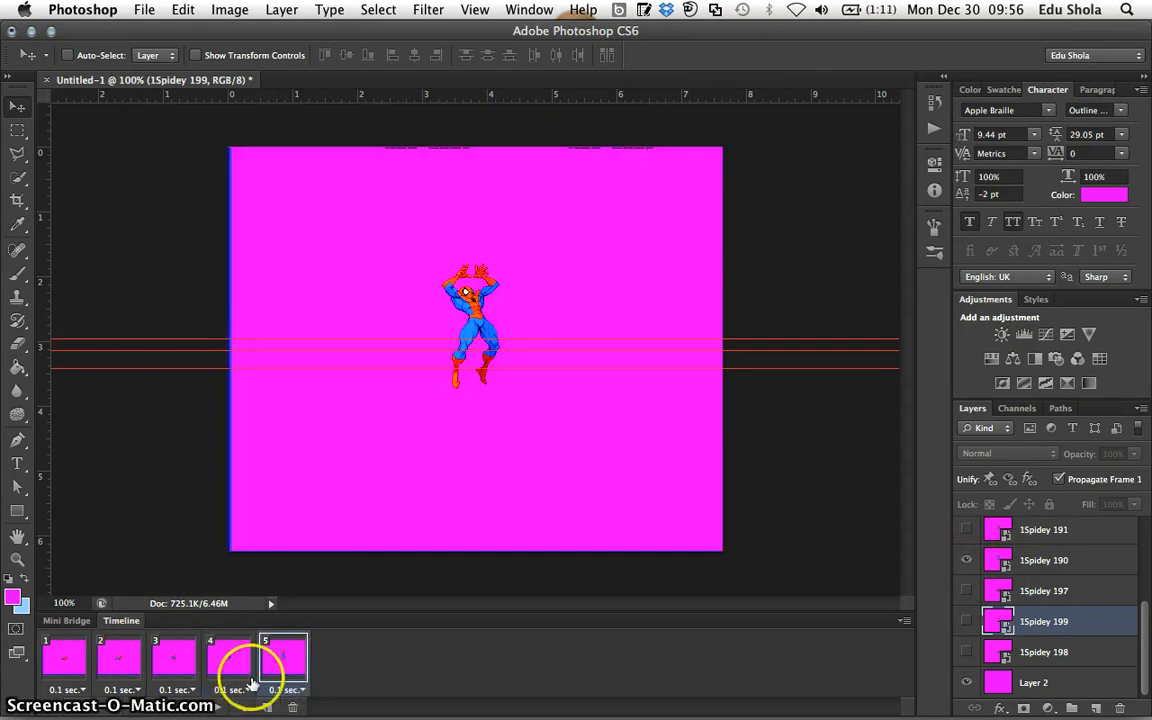
click(966, 560)
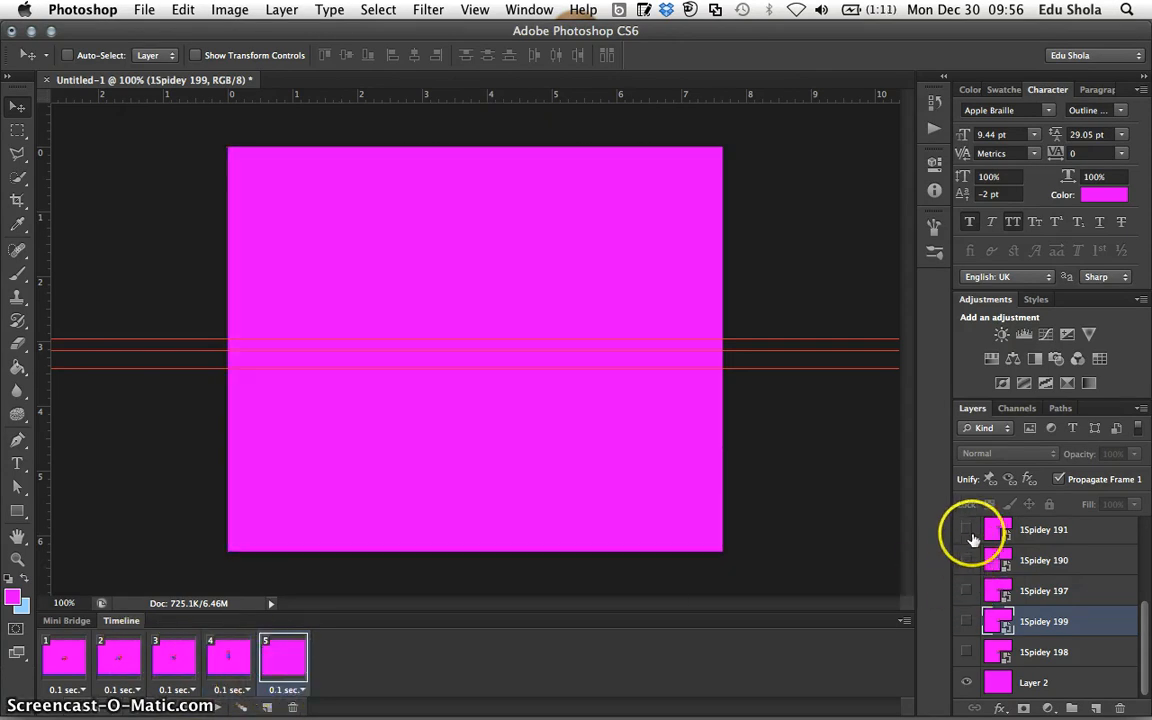
click(970, 536)
scroll(973, 540, up, 3)
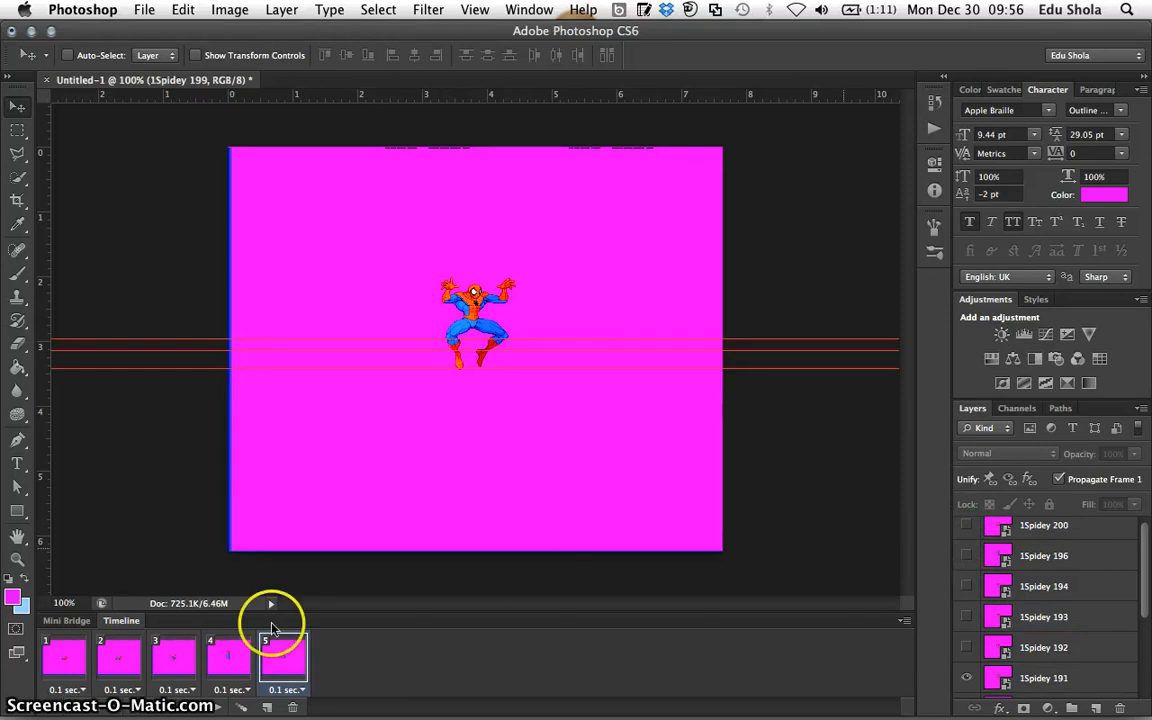
click(229, 652)
click(280, 660)
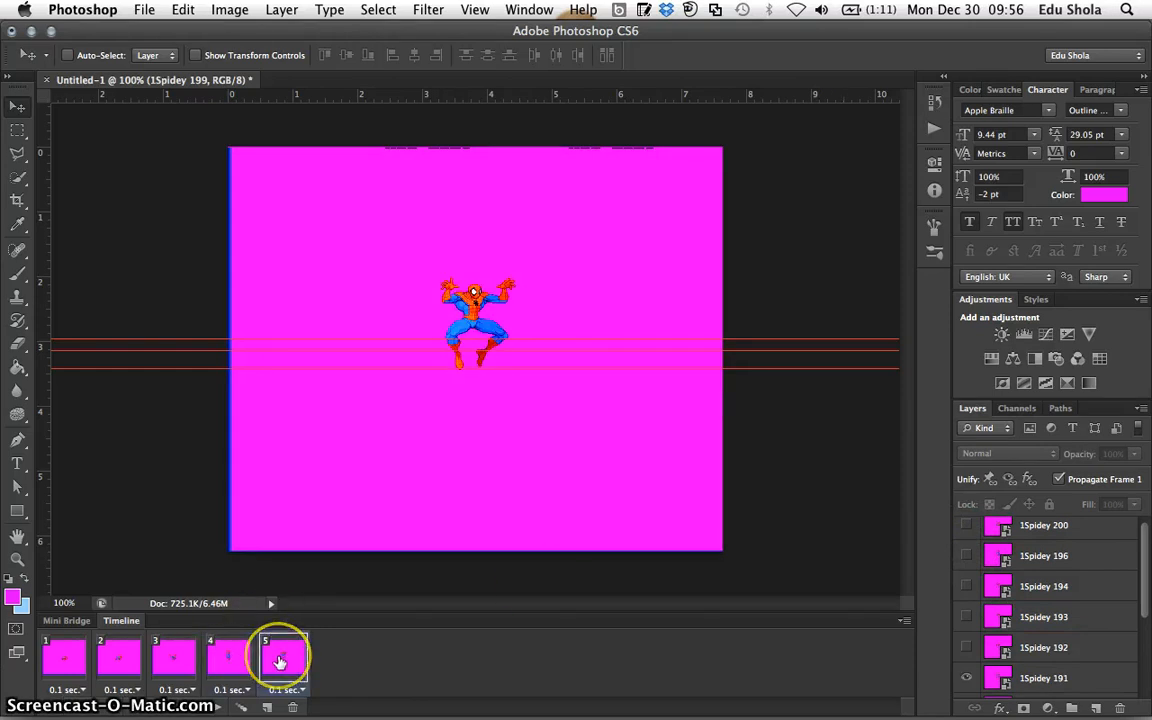
Add a sixth frame showing 1Spidey 192 and a seventh showing 1Spidey 193, each with the previous sprite layer hidden.
click(267, 707)
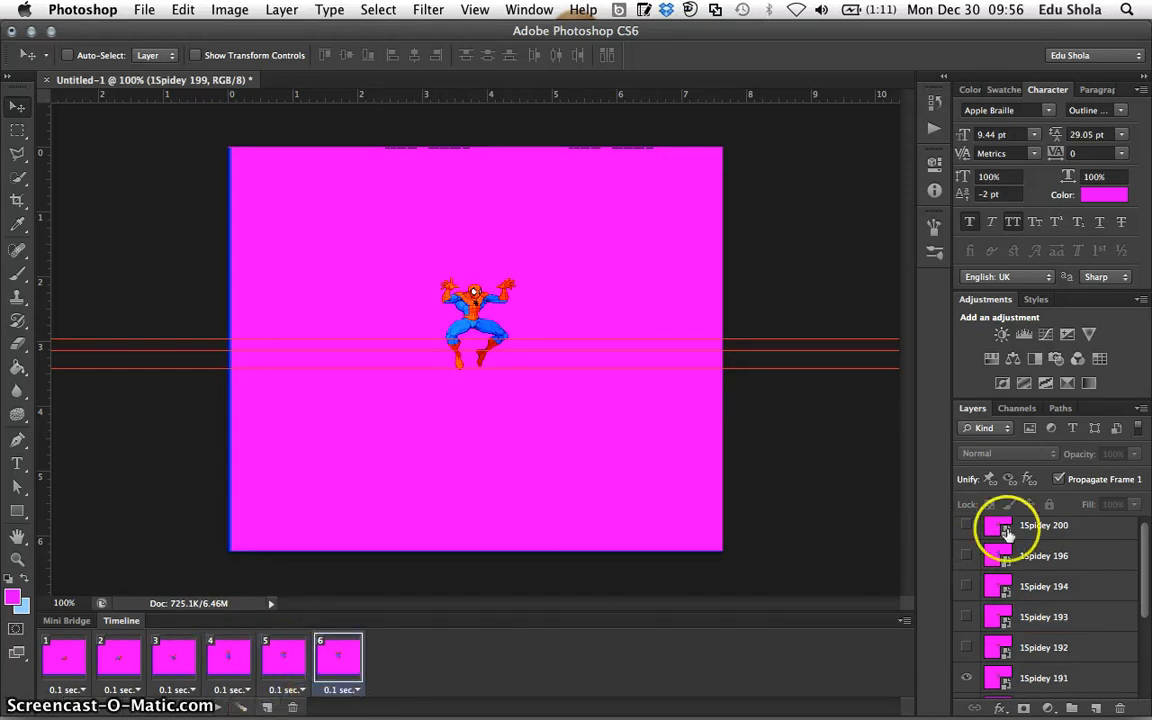
click(966, 652)
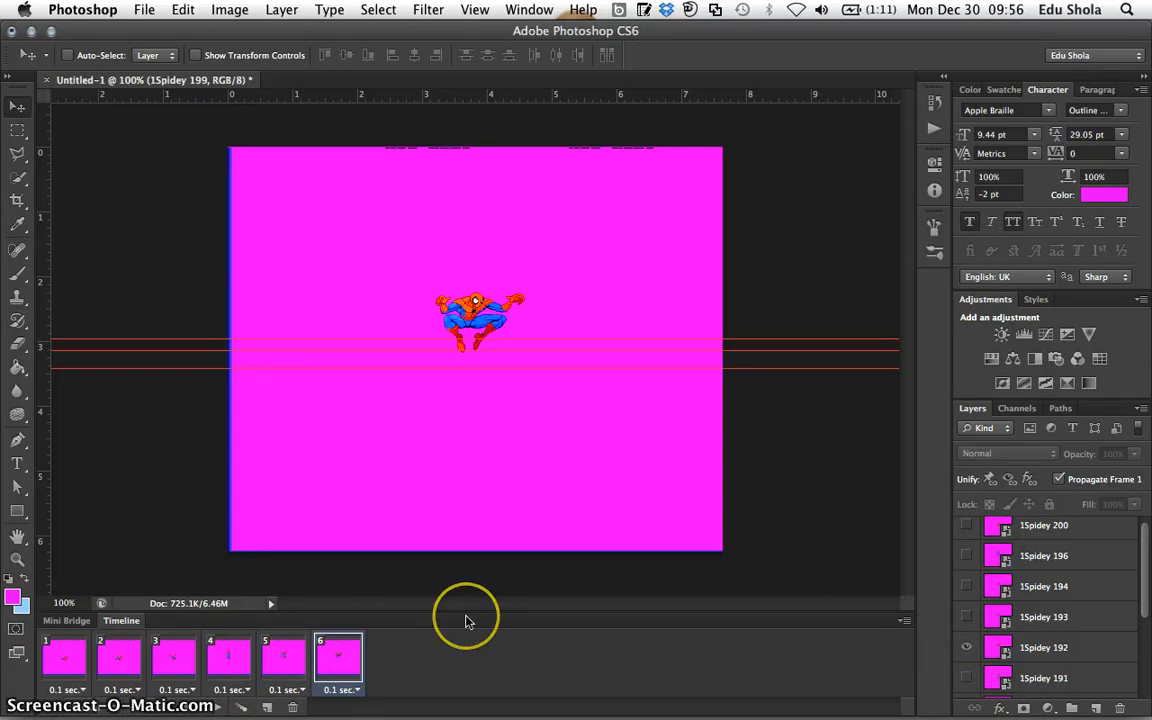
click(268, 708)
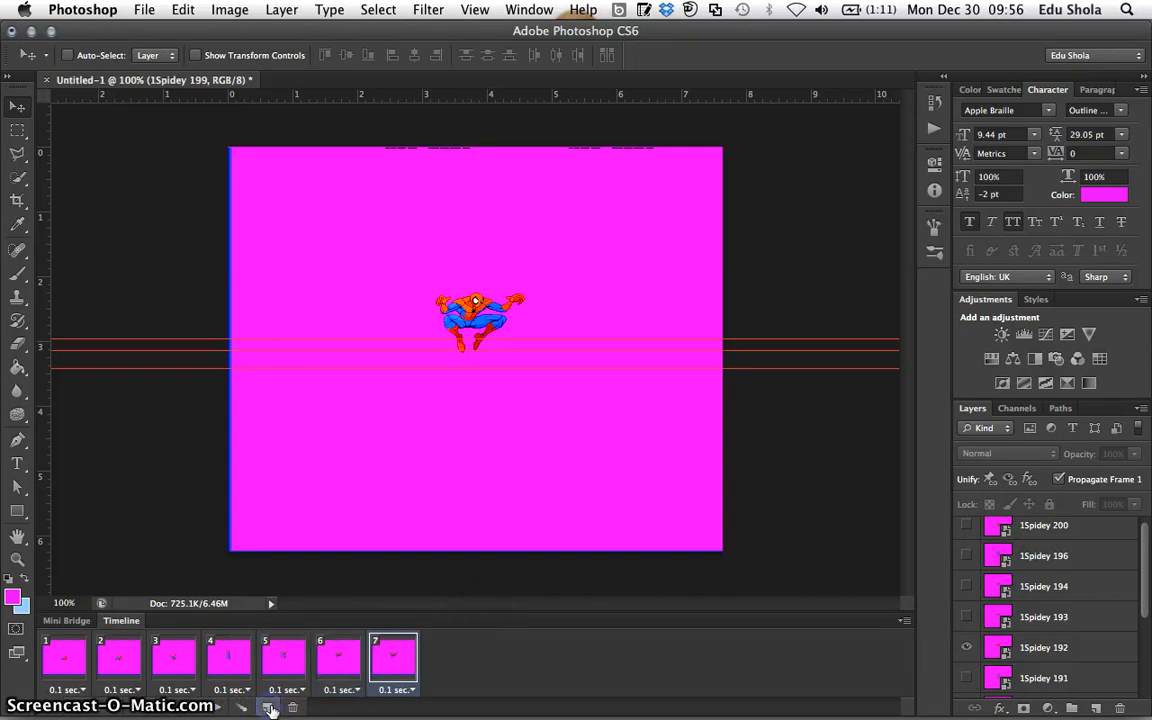
click(967, 651)
click(968, 624)
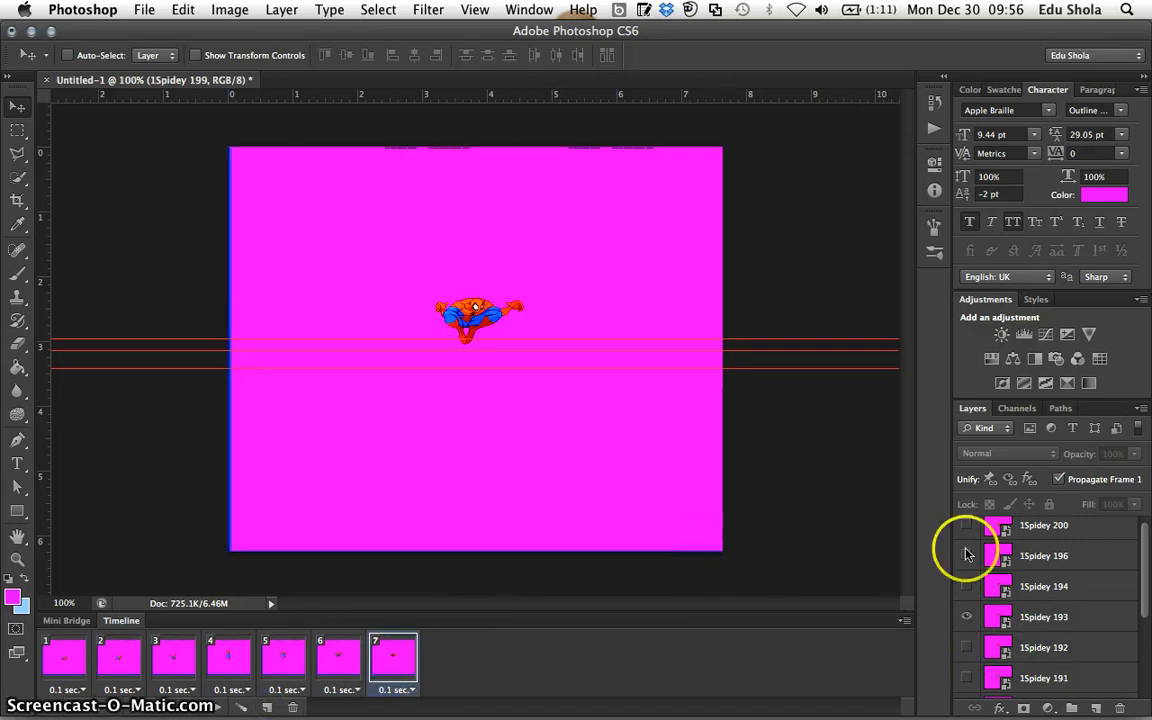
Add an eighth frame that shows 1Spidey 194 instead of 1Spidey 193, and compare it with frames 6 and 7.
click(265, 708)
drag(448, 656, 345, 672)
click(397, 665)
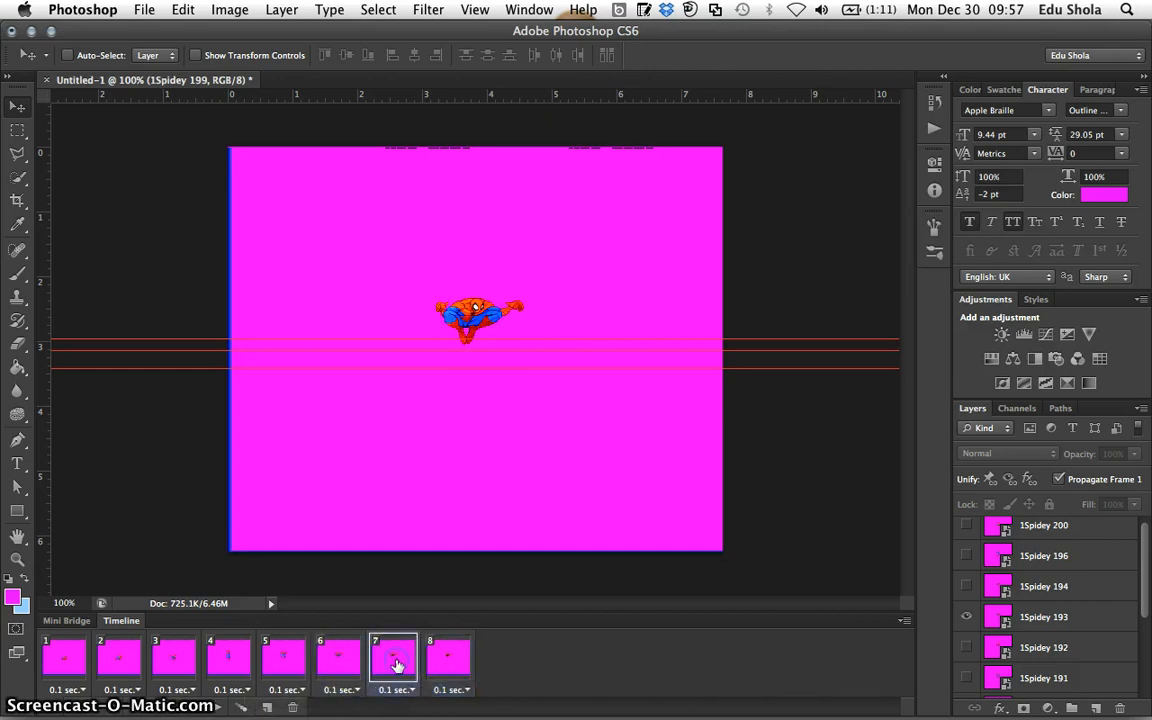
click(340, 660)
click(378, 660)
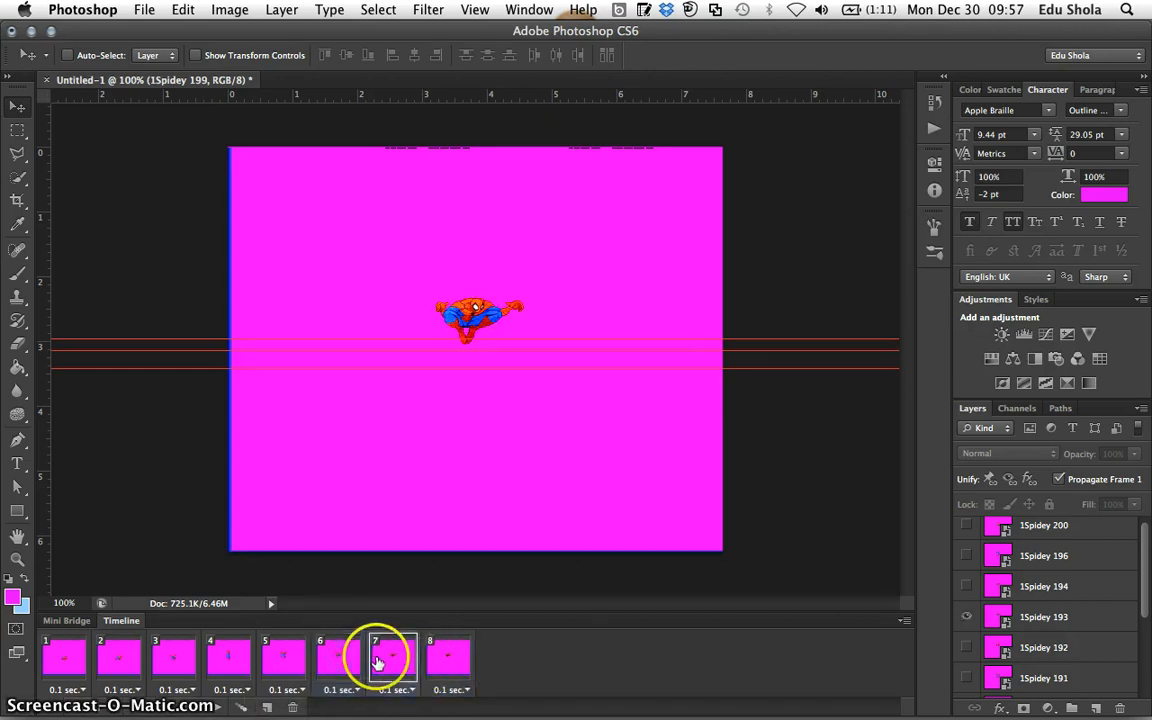
click(438, 662)
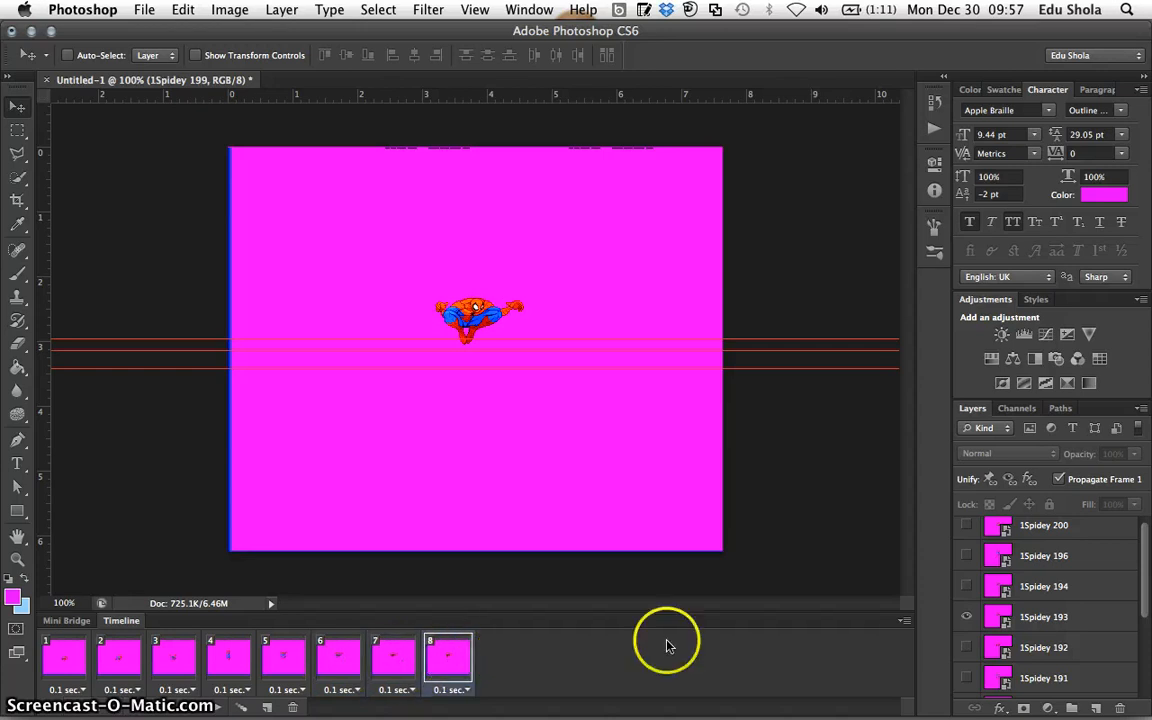
click(967, 617)
click(967, 587)
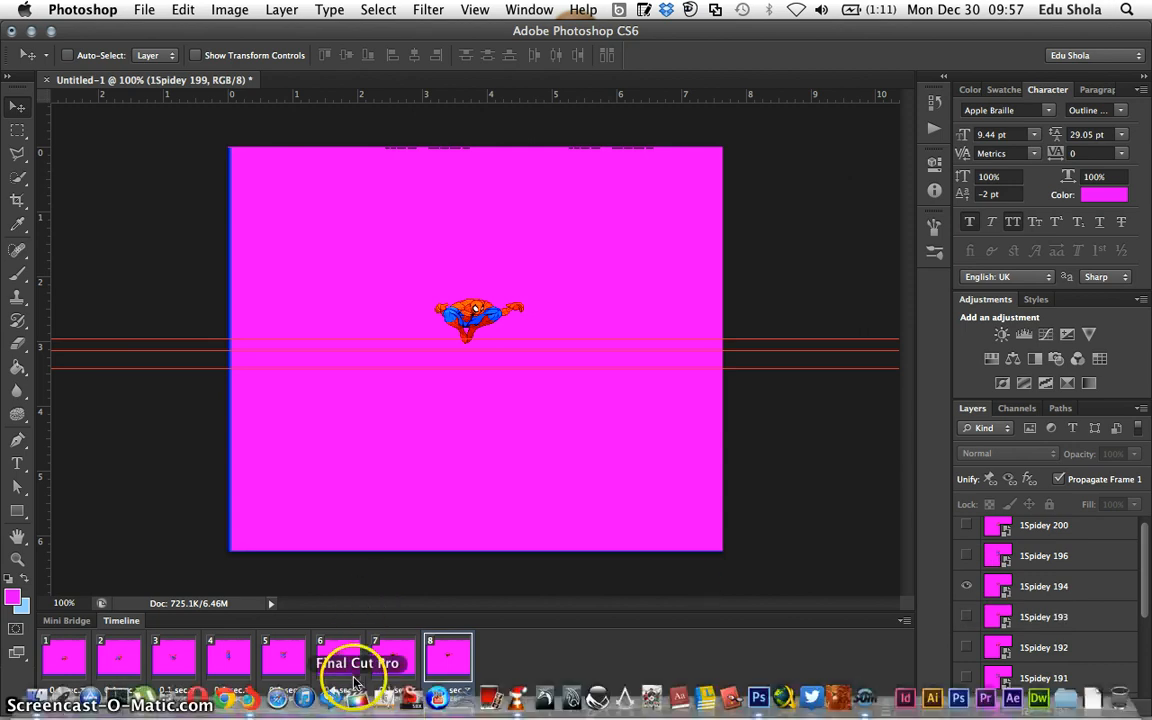
click(340, 658)
click(398, 664)
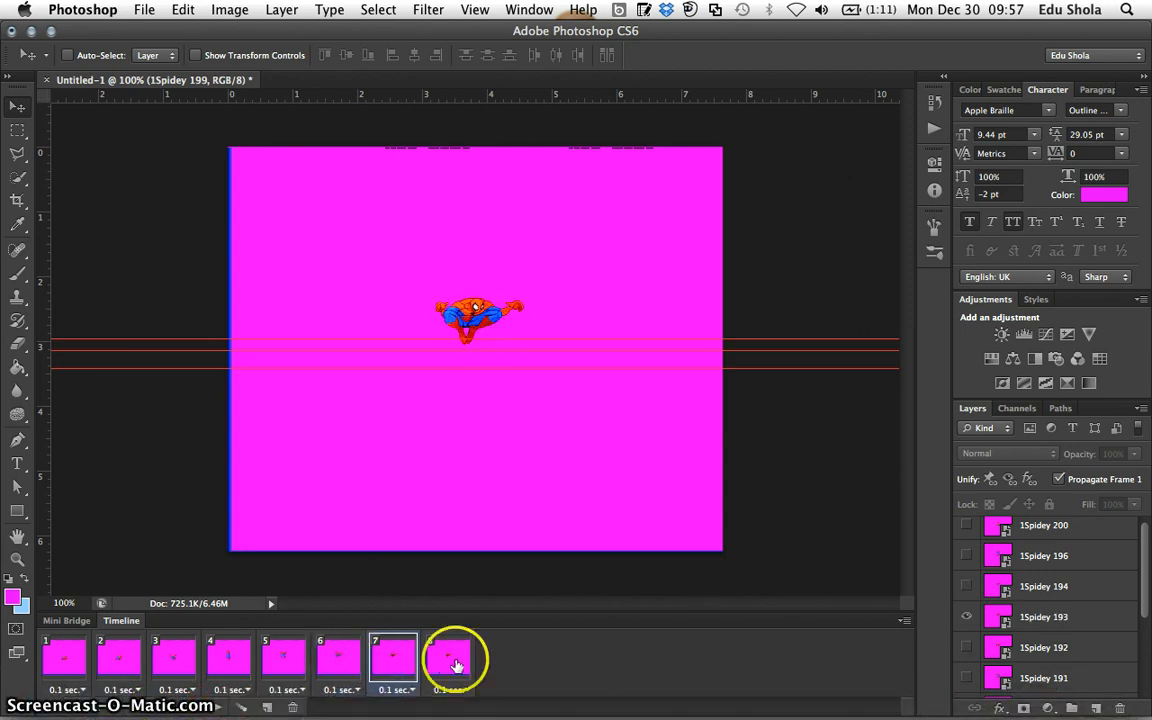
click(455, 664)
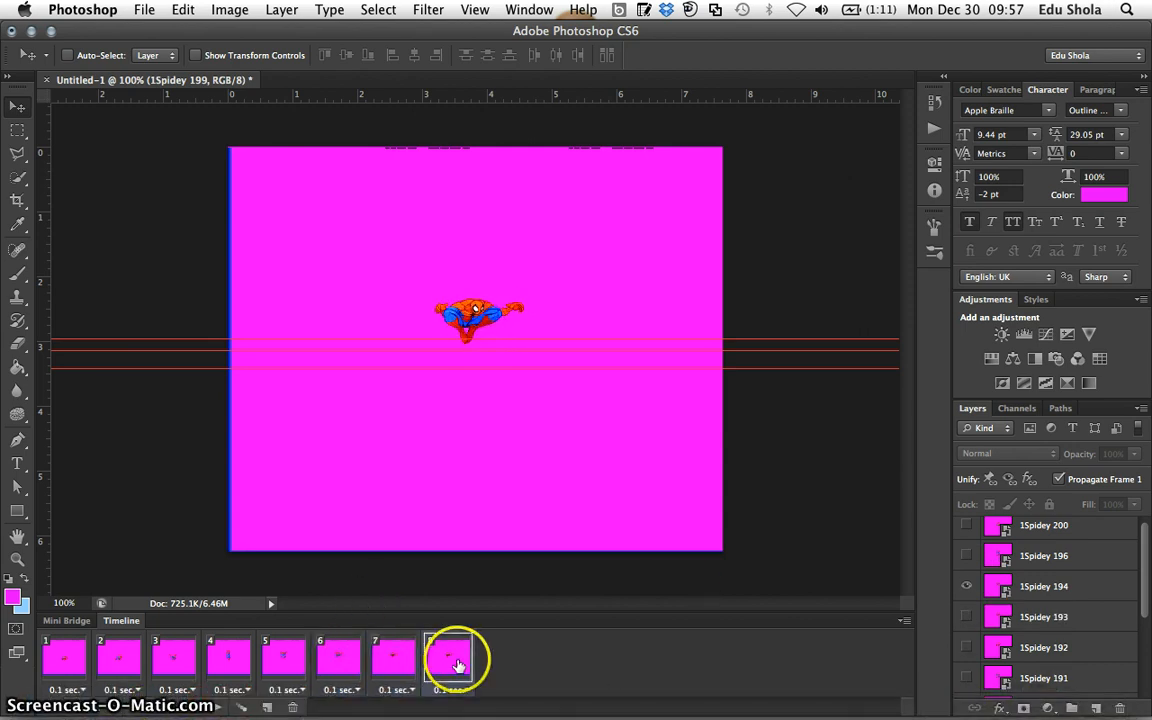
Add a ninth frame with 1Spidey 194 hidden and 1Spidey 196 visible.
click(268, 707)
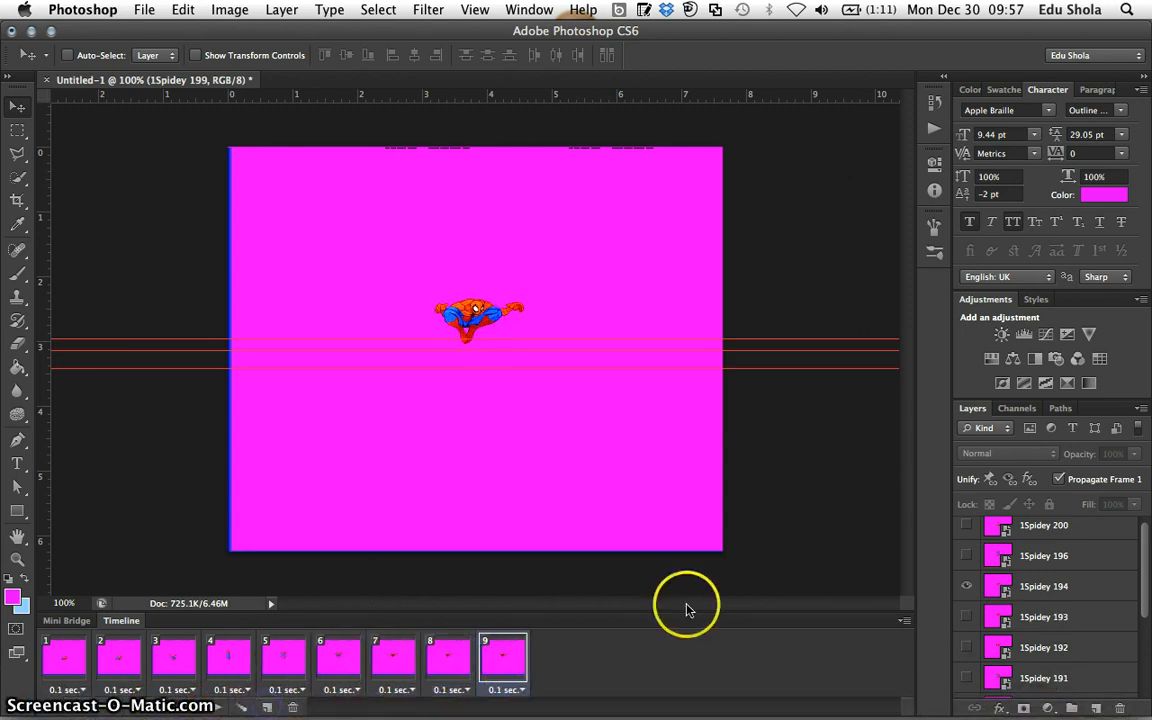
click(967, 587)
click(967, 556)
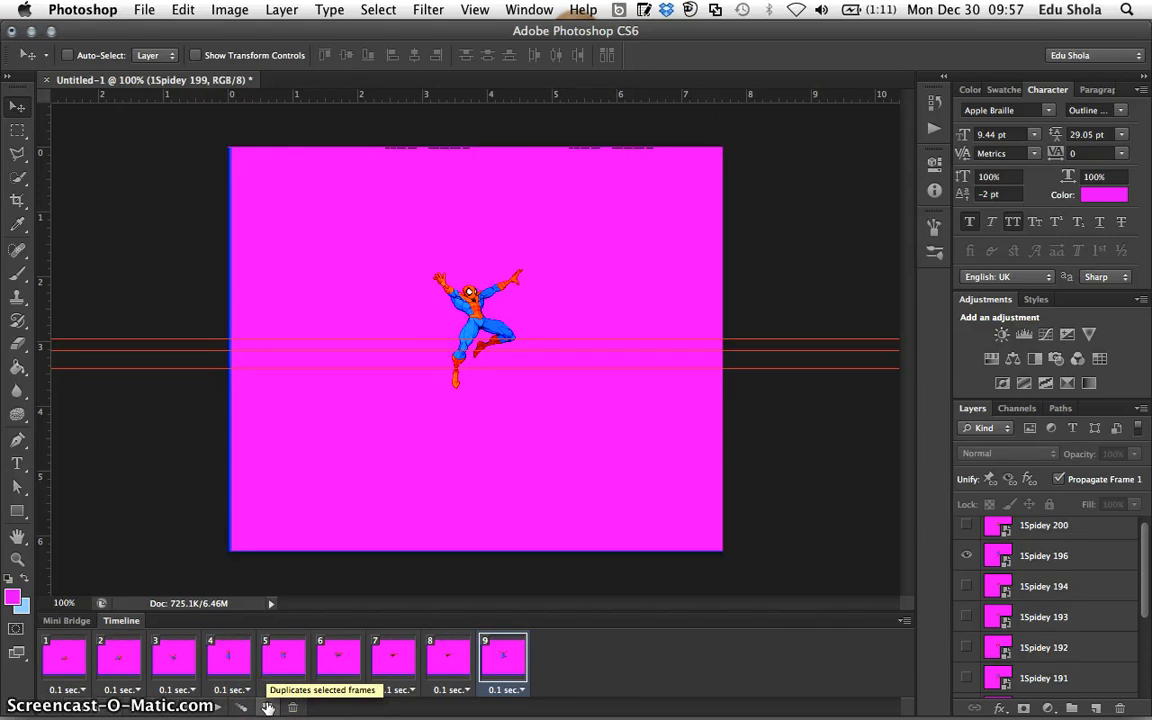
Add a tenth frame, preview 1Spidey 200 in it, and hide 1Spidey 196.
click(268, 707)
click(965, 527)
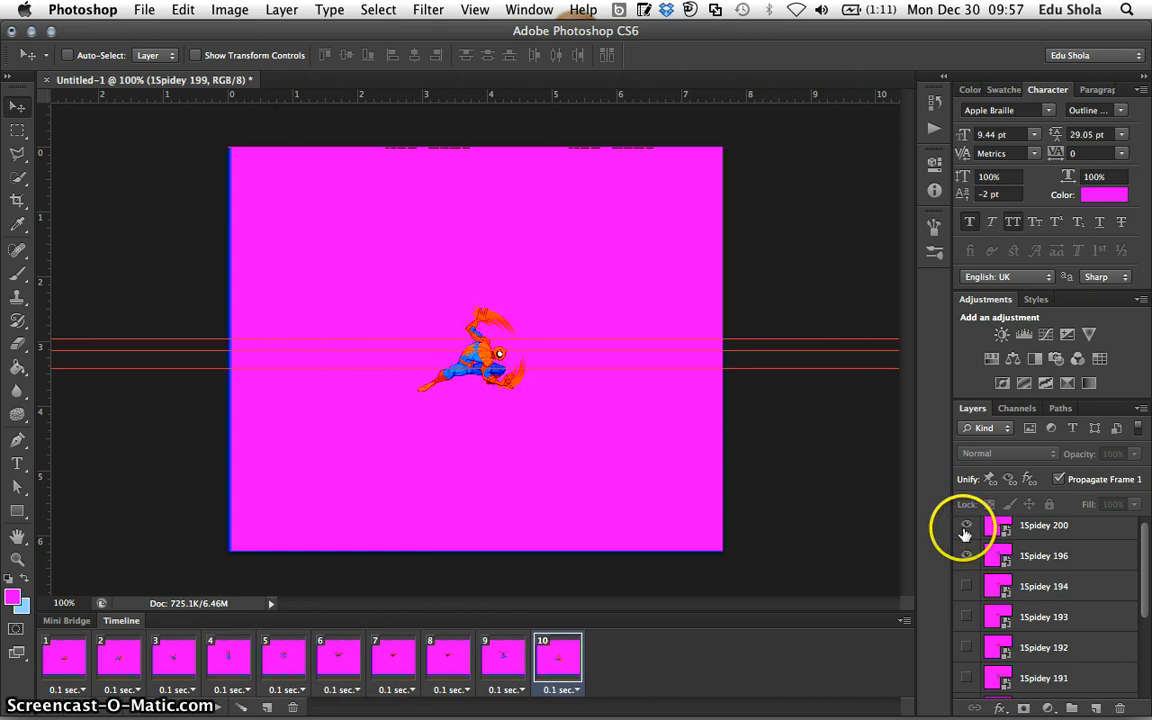
click(965, 527)
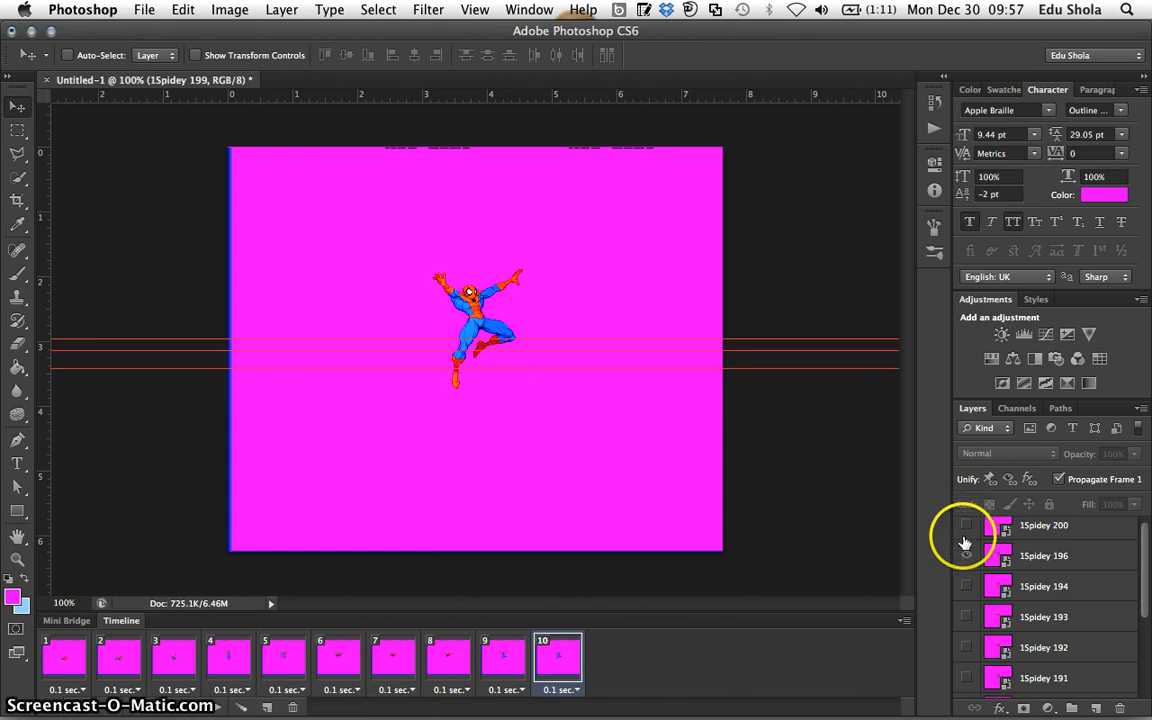
scroll(998, 570, down, 5)
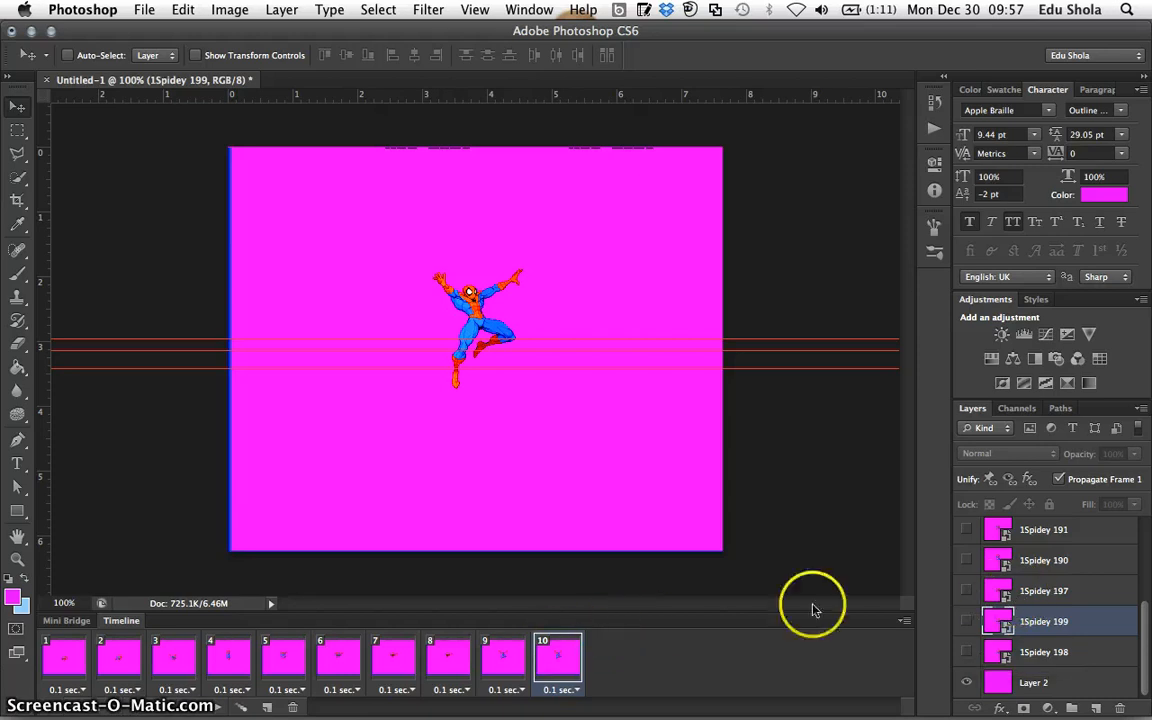
scroll(998, 598, up, 1)
scroll(980, 560, up, 5)
click(966, 563)
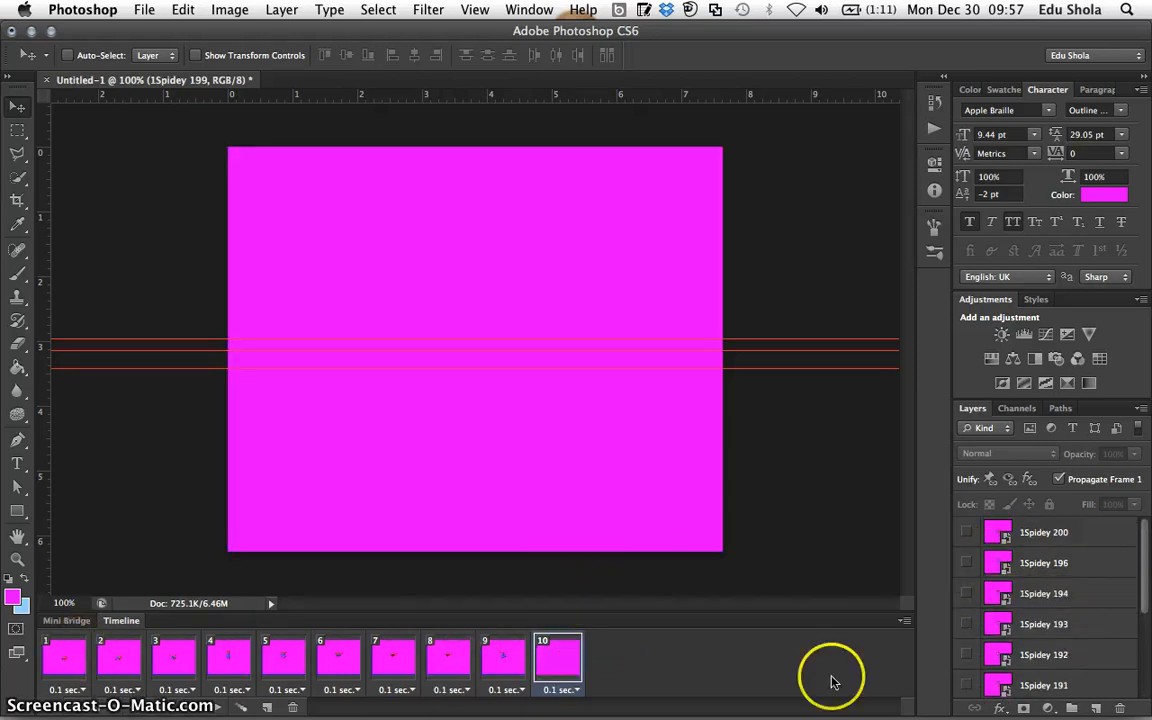
Try 1Spidey 198, 1Spidey 199 and 1Spidey 197 one at a time in frame 10.
scroll(1050, 628, down, 5)
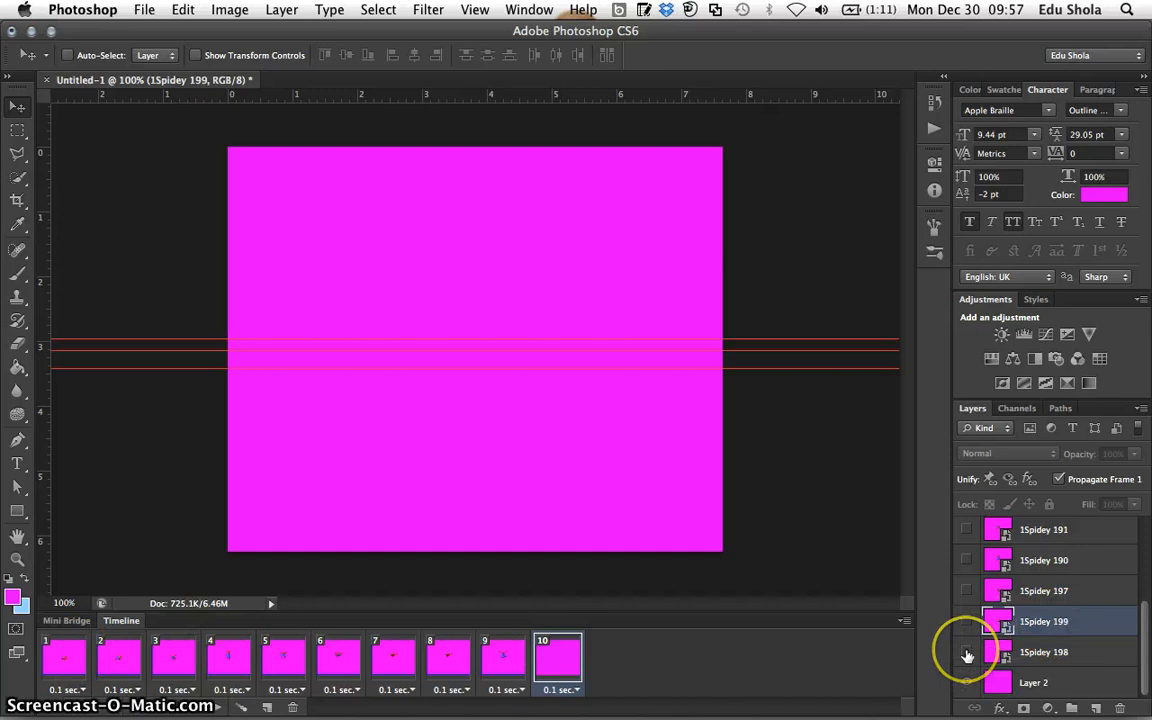
click(967, 654)
click(967, 654)
click(967, 622)
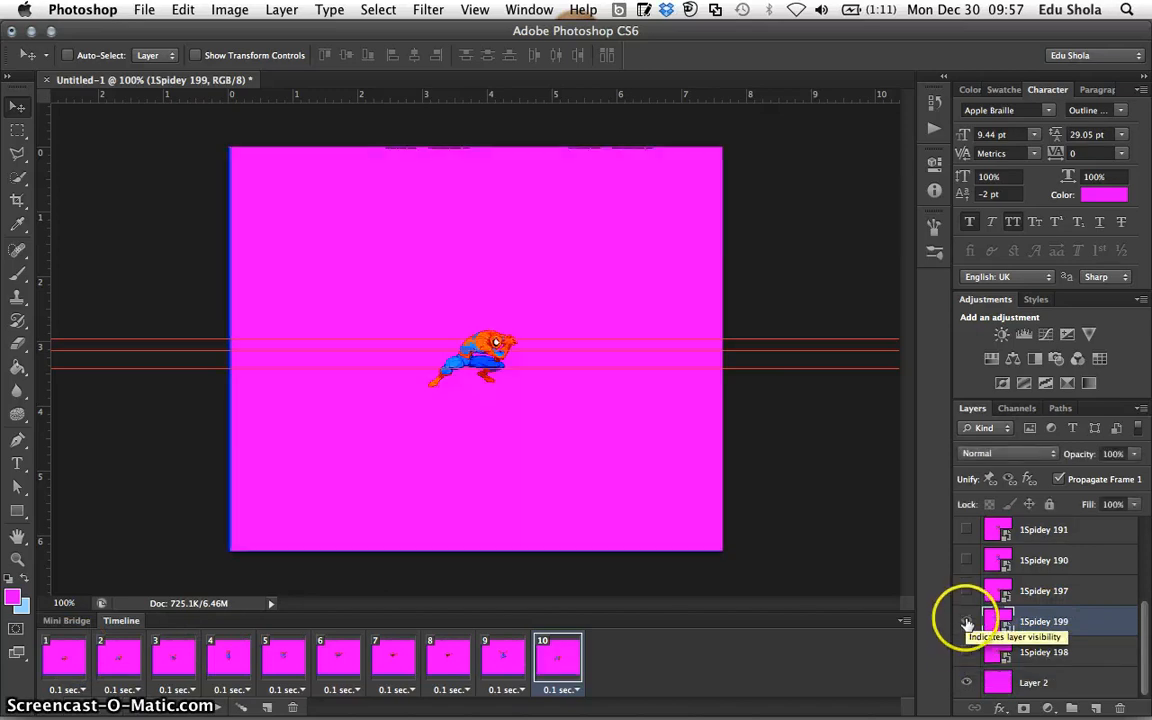
click(967, 622)
click(967, 590)
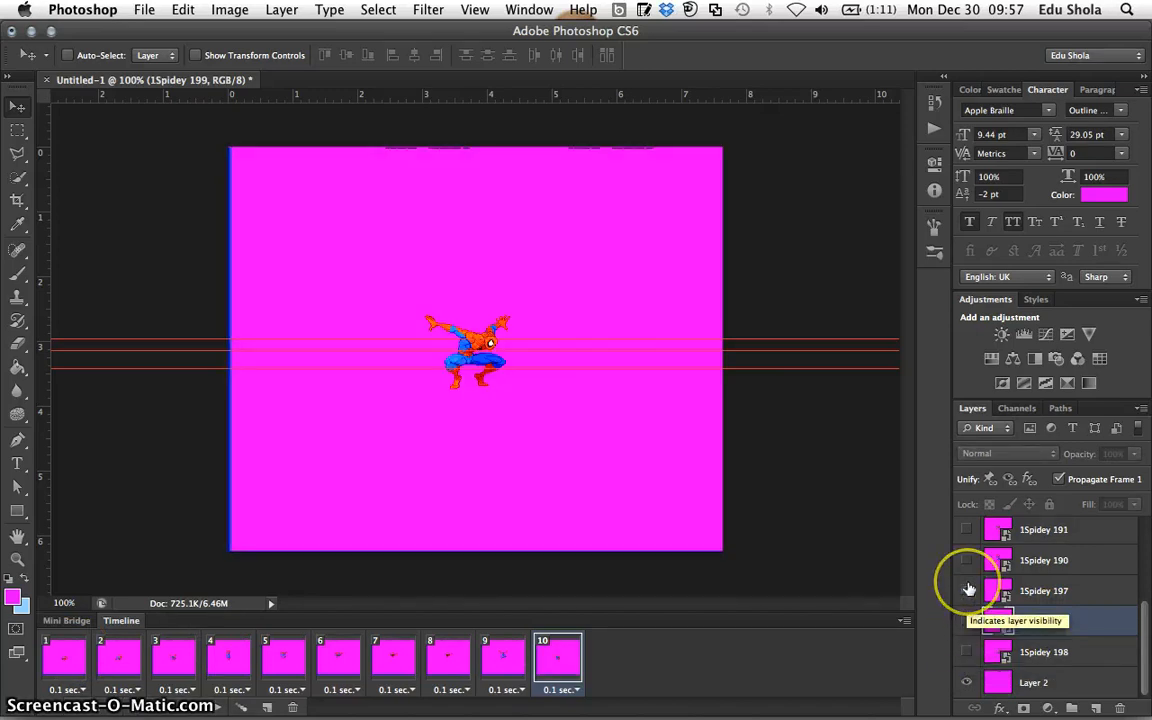
click(967, 590)
Try 1Spidey 190 as the visible sprite in frame 10 and compare it with frame 9.
click(968, 558)
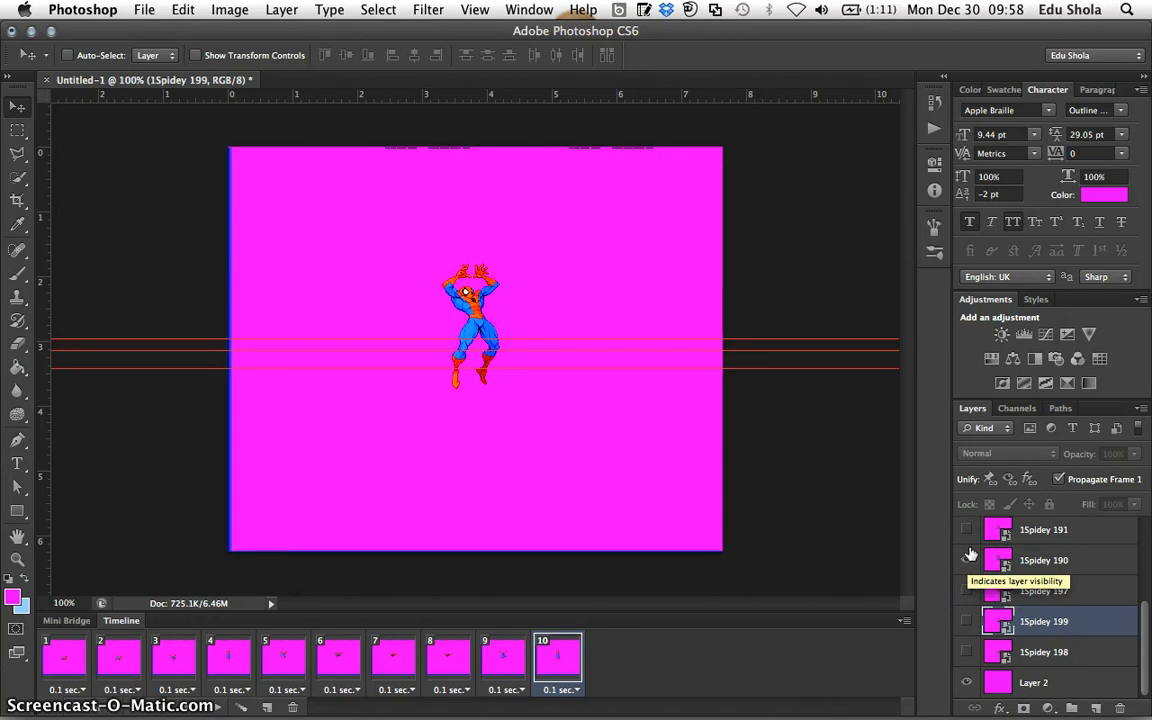
click(1035, 560)
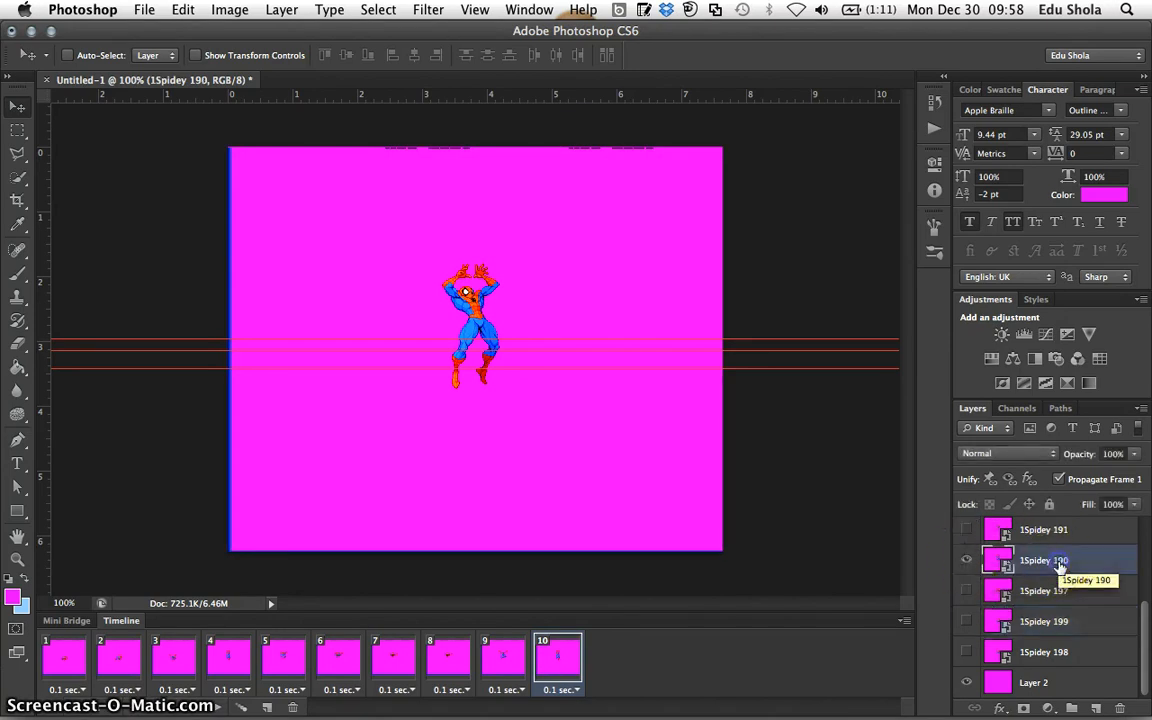
click(496, 661)
click(560, 658)
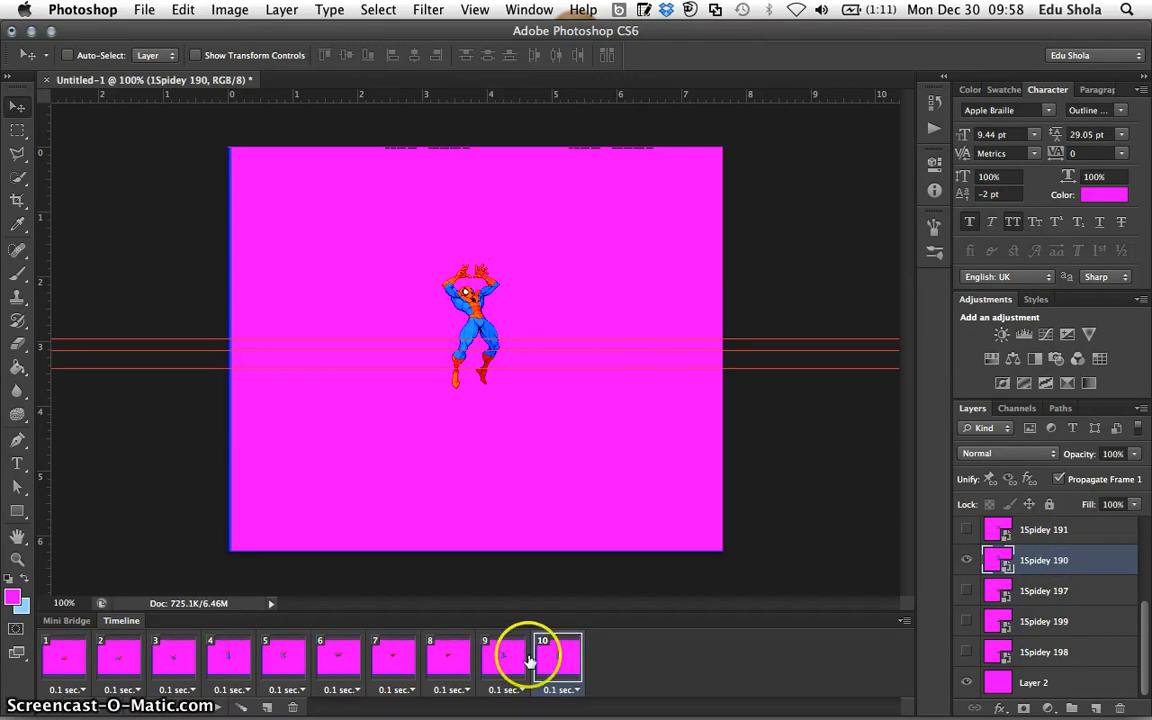
click(504, 661)
click(563, 668)
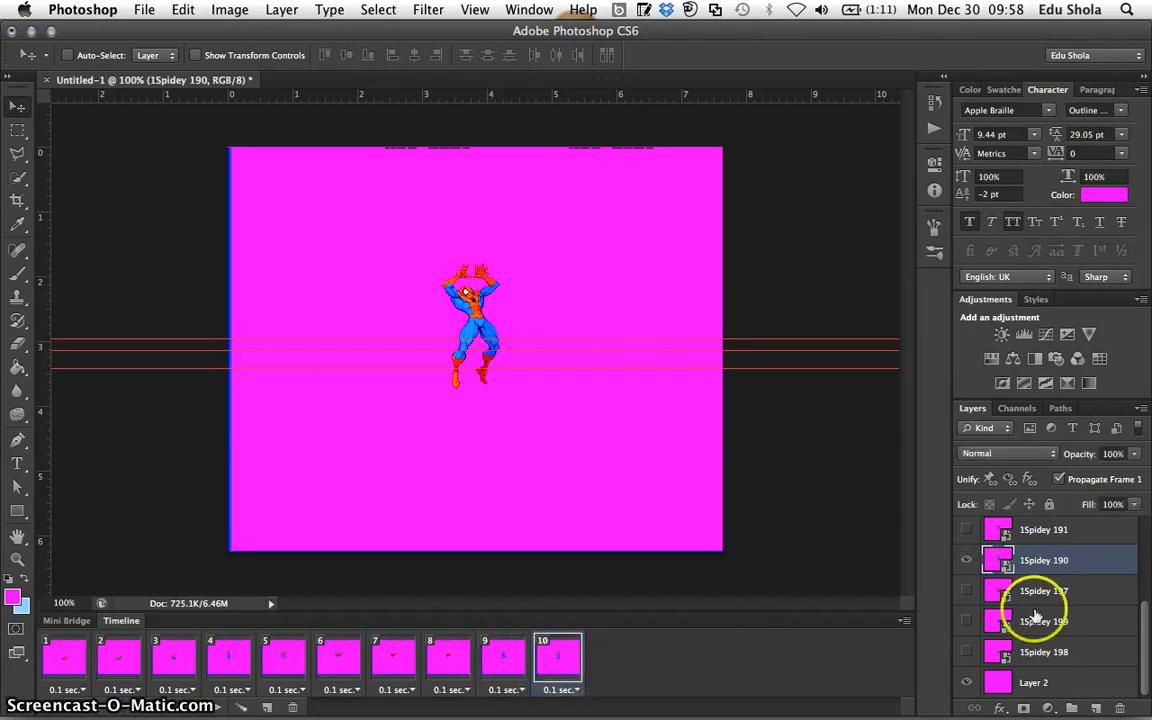
Hide 1Spidey 190 in frame 10, show 1Spidey 191 instead after previewing 1Spidey 197, and compare with frame 9.
click(966, 560)
click(966, 591)
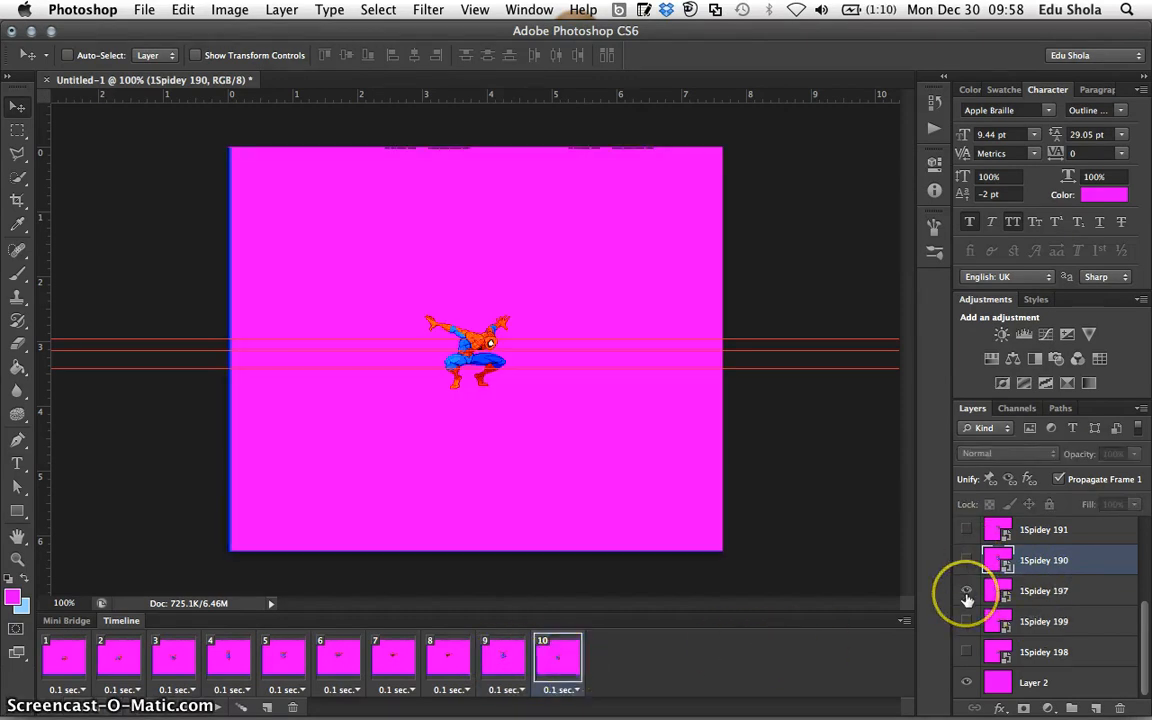
click(966, 591)
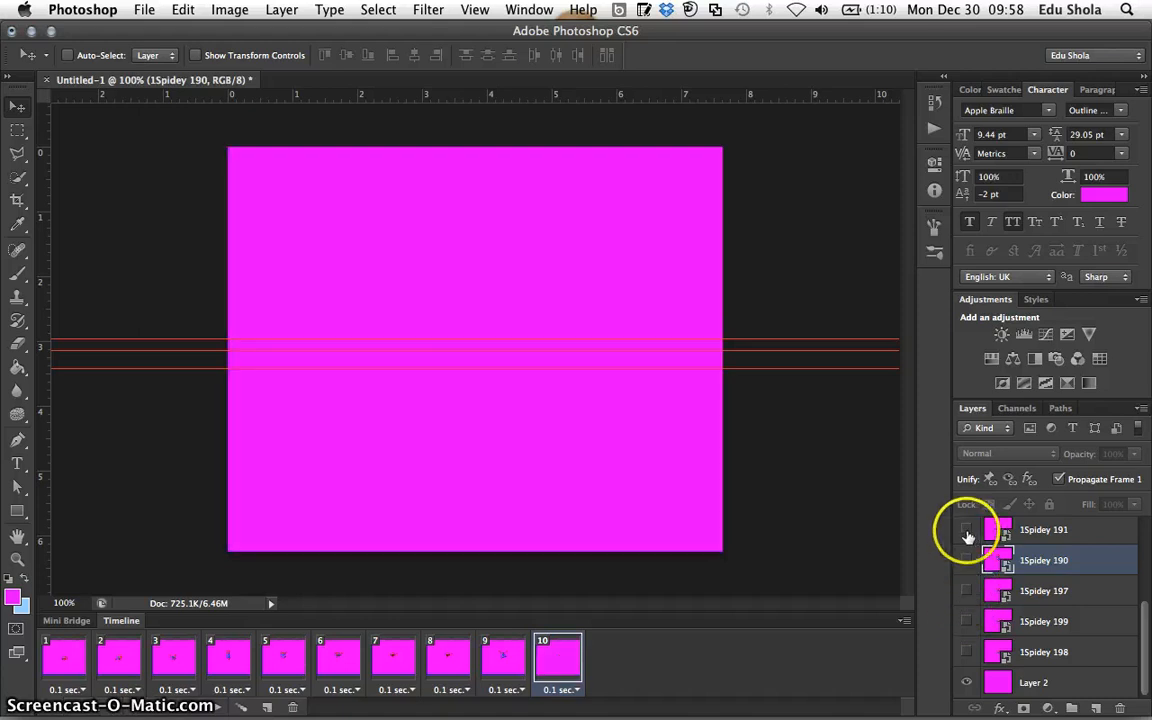
click(966, 530)
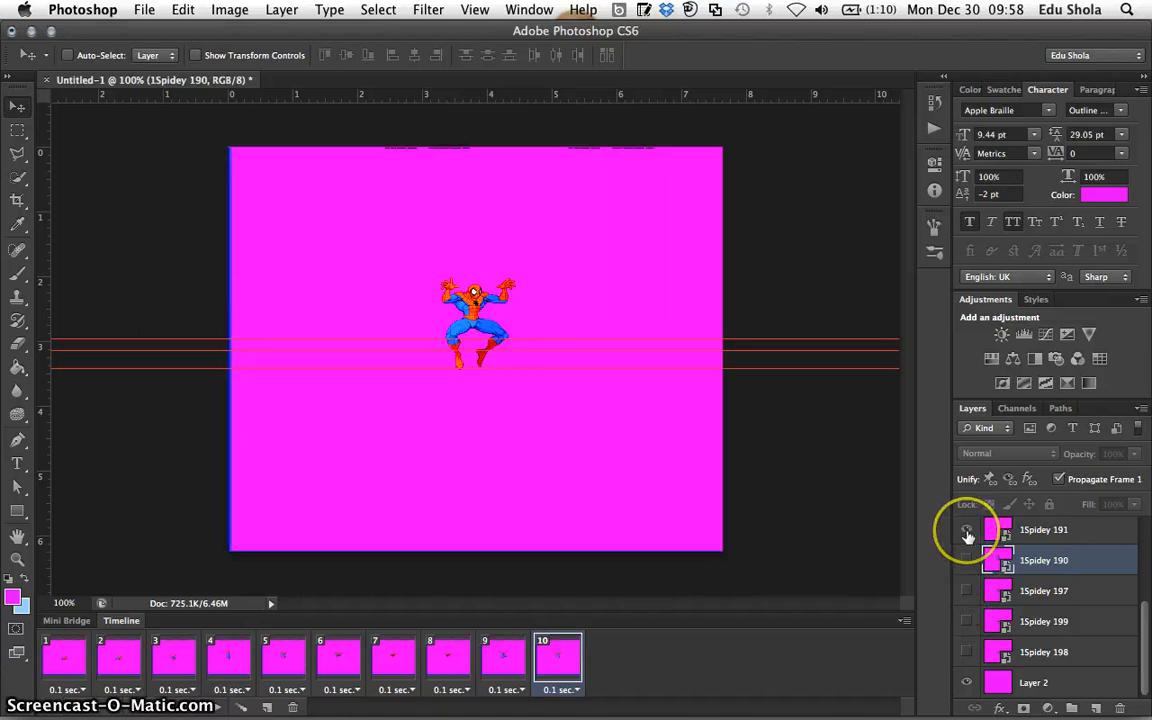
click(496, 658)
click(573, 651)
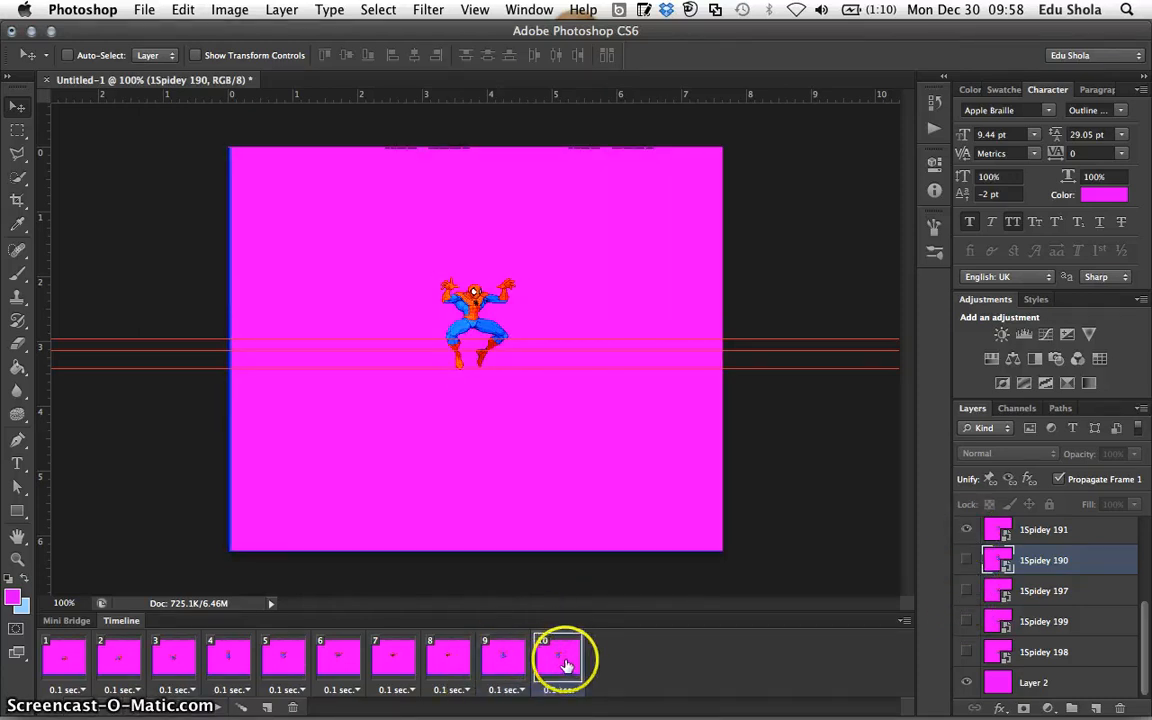
Add an eleventh frame that shows 1Spidey 197 instead of 1Spidey 191.
click(267, 707)
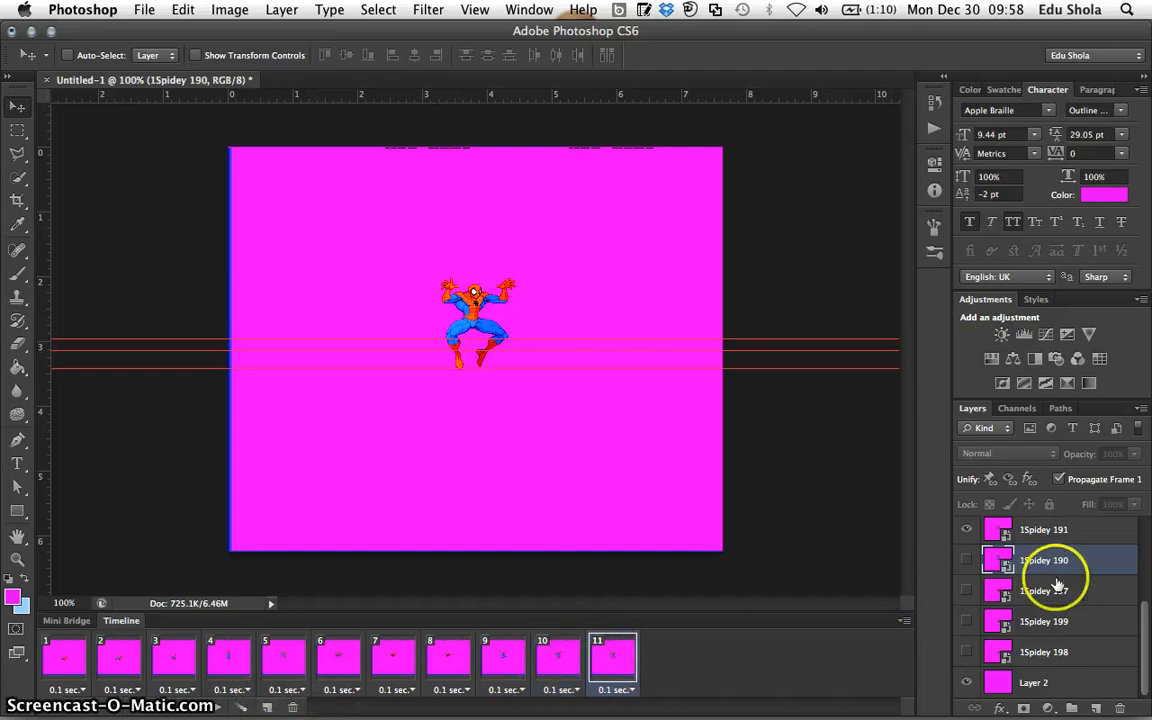
click(967, 527)
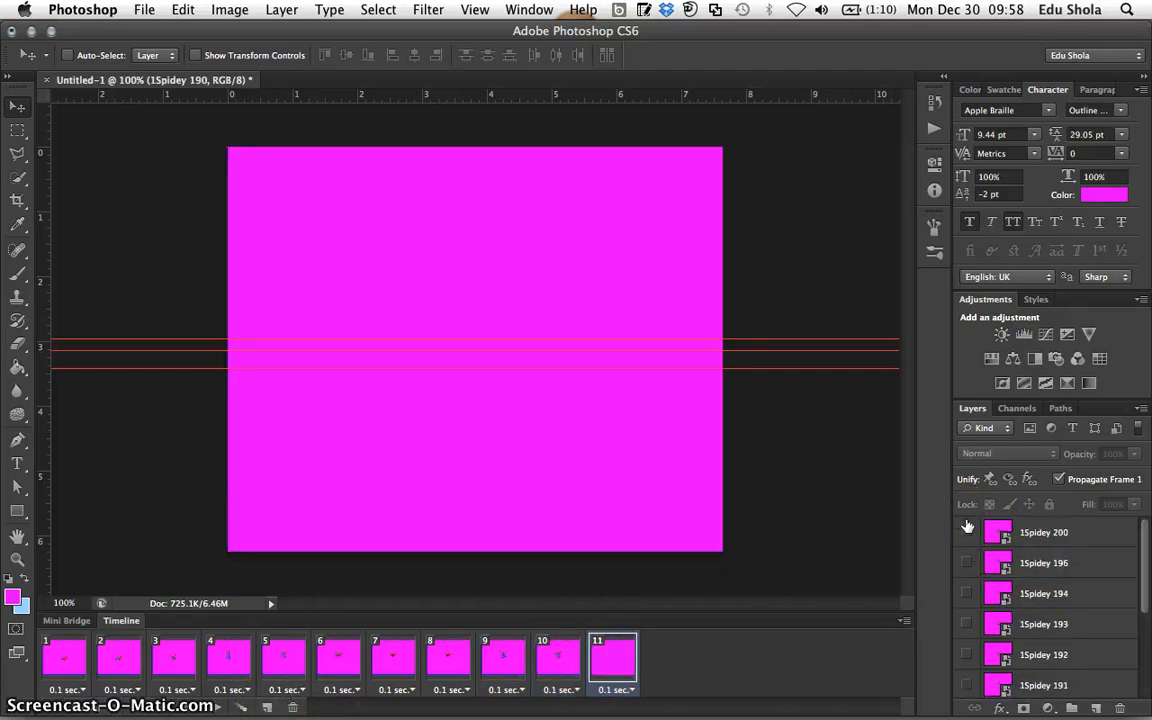
click(965, 591)
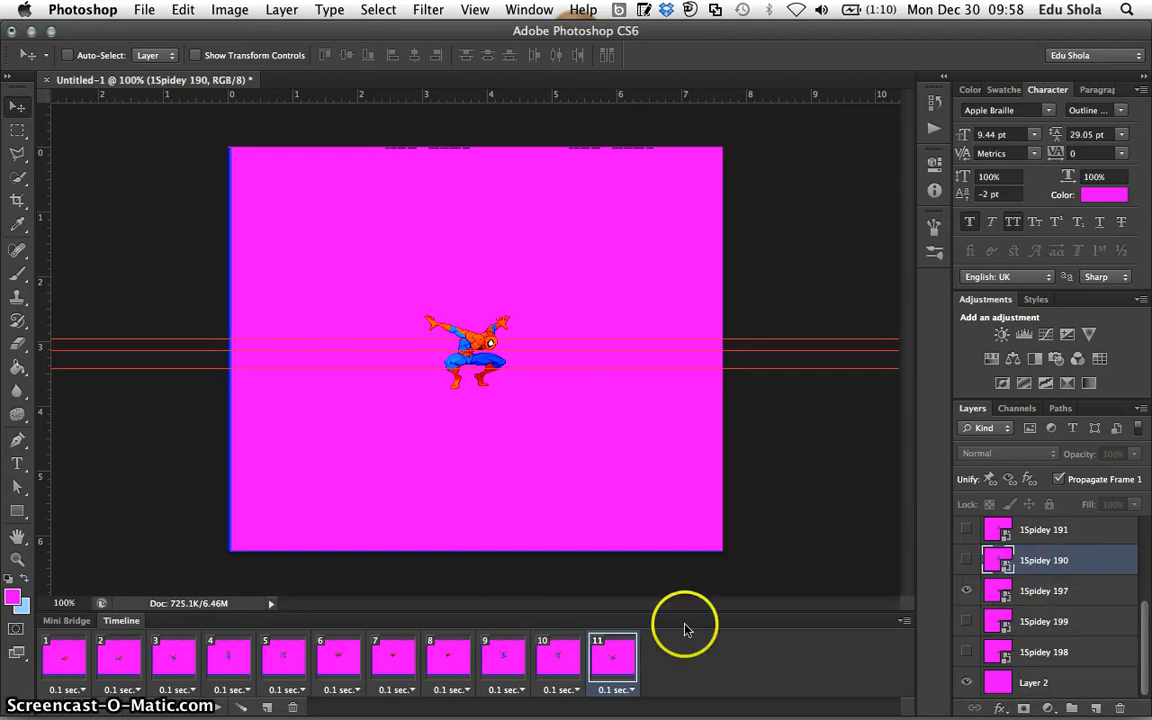
click(622, 668)
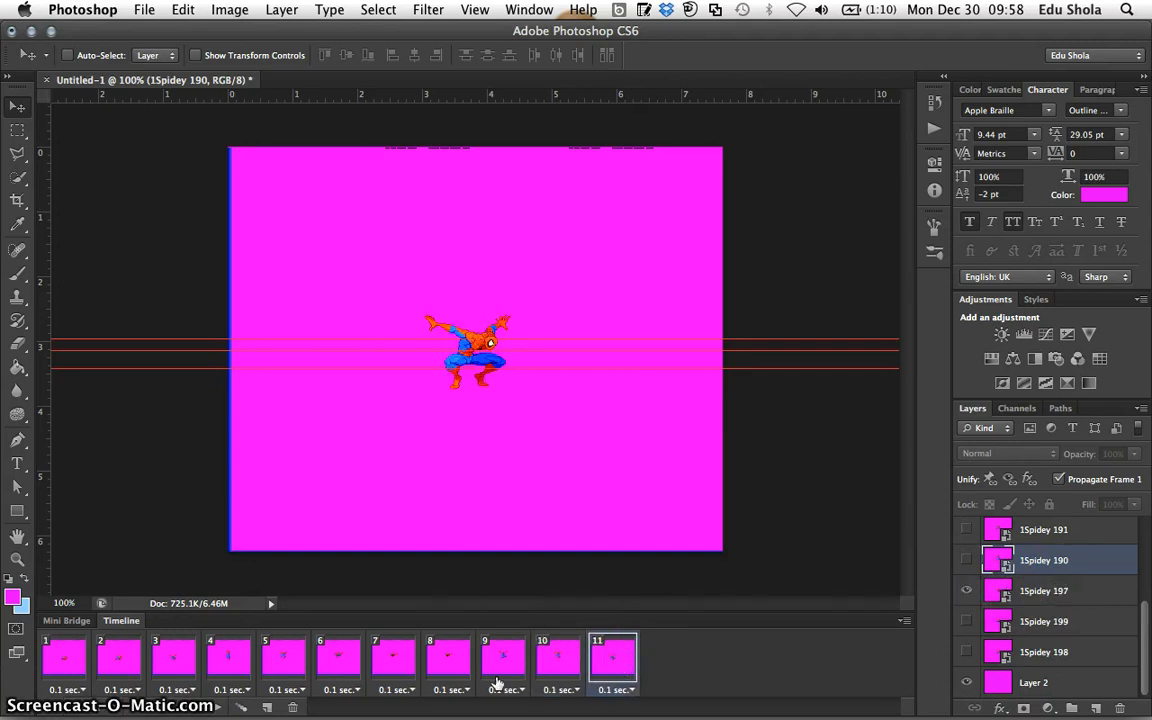
Add a twelfth frame with 1Spidey 197 hidden, preview 1Spidey 199 in it, and leave 1Spidey 198 as the visible sprite.
click(269, 707)
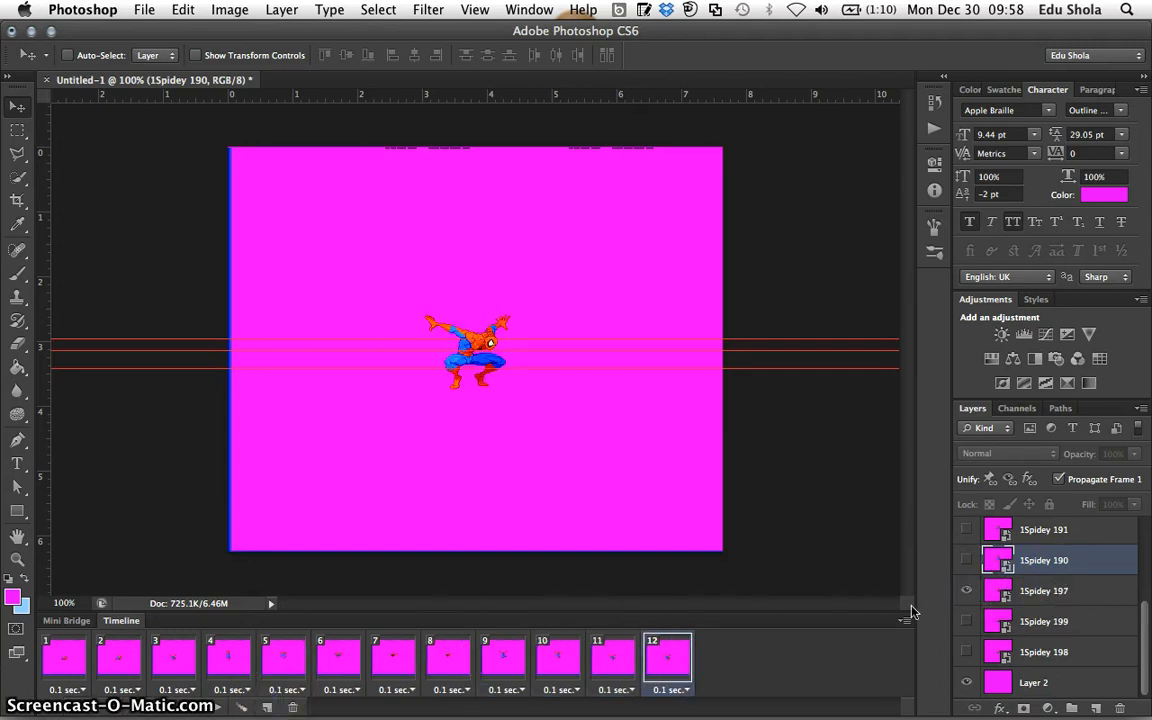
click(967, 593)
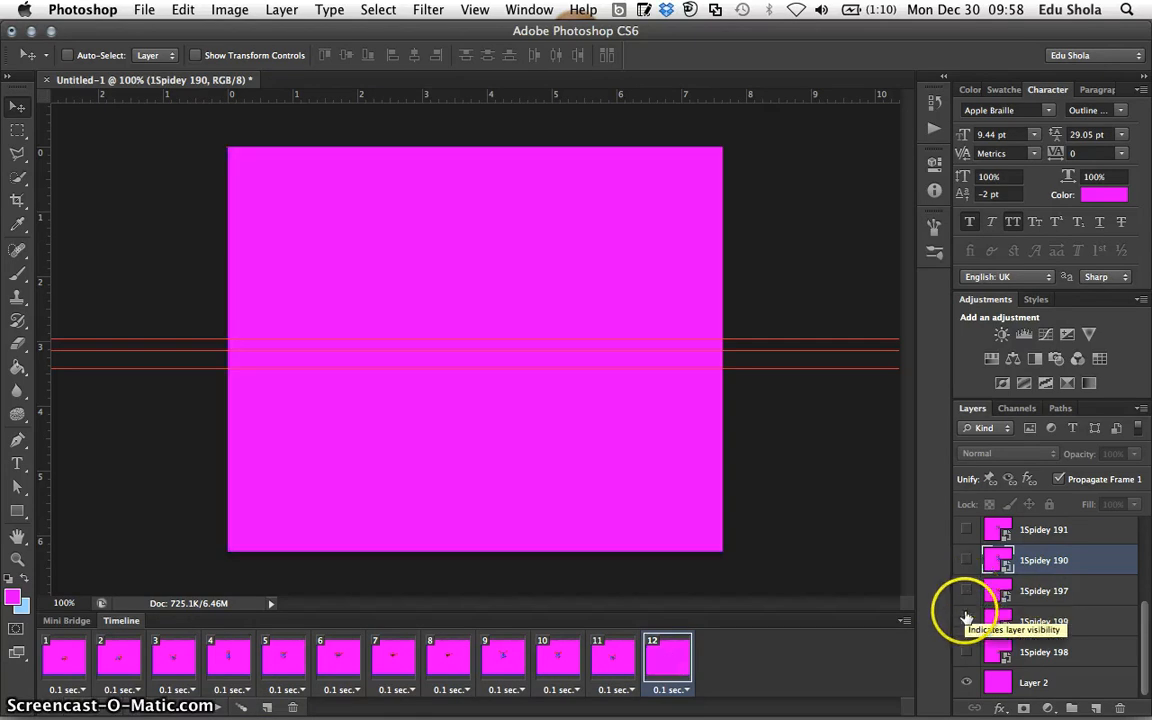
click(966, 622)
click(966, 622)
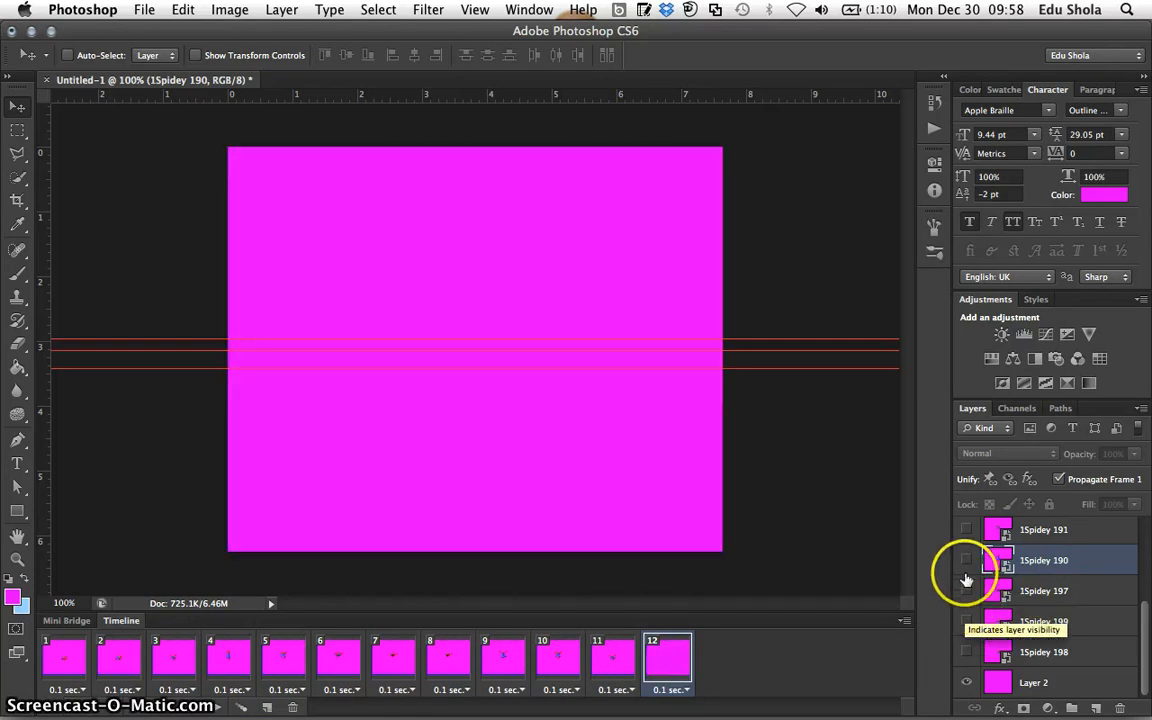
click(968, 591)
click(968, 591)
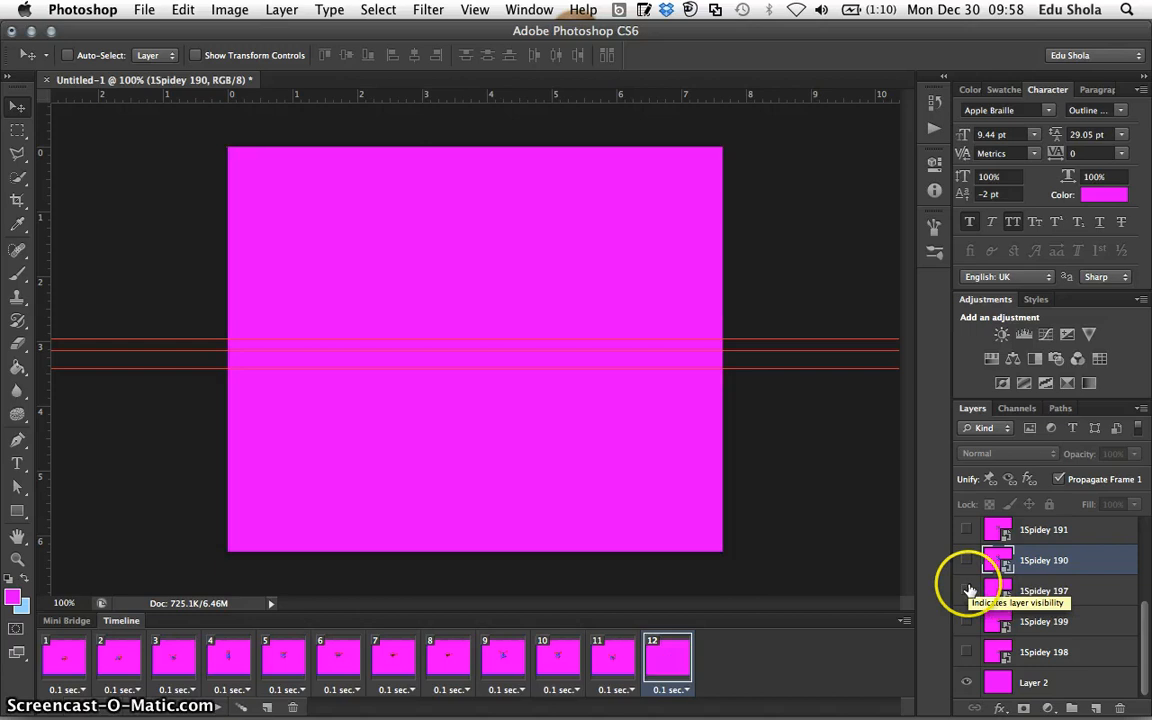
click(968, 622)
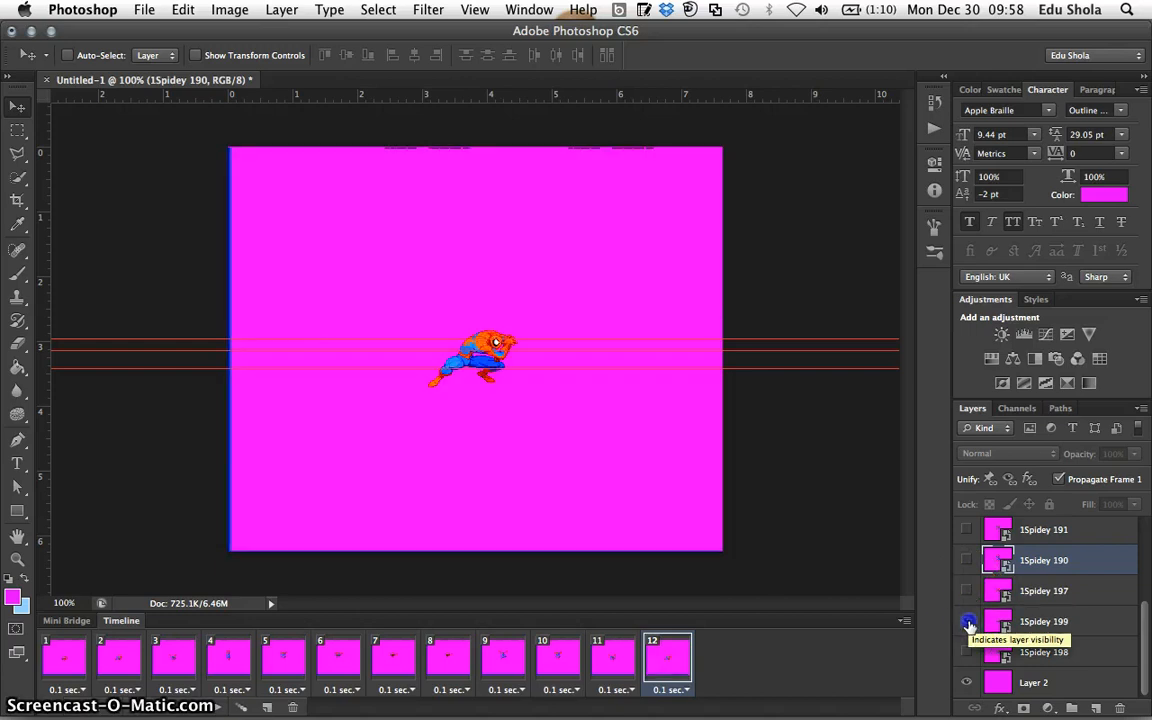
click(968, 622)
click(968, 652)
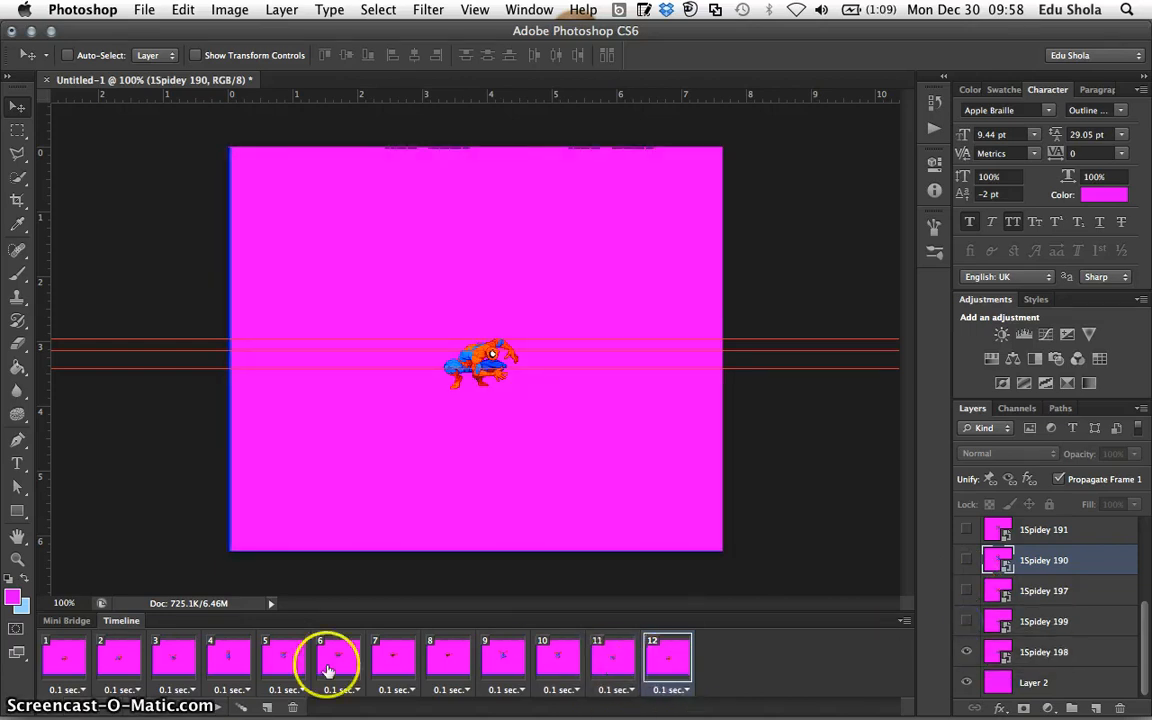
Add a thirteenth frame and make 1Spidey 200 visible in it.
click(268, 705)
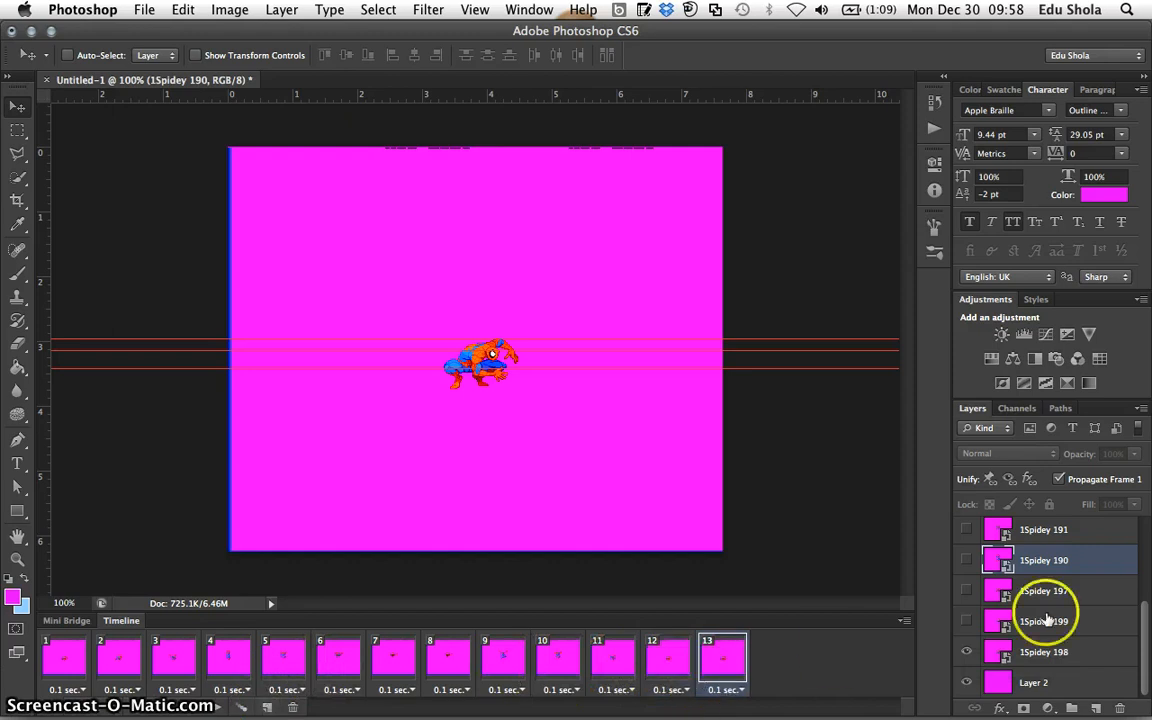
scroll(1040, 560, up, 5)
click(968, 538)
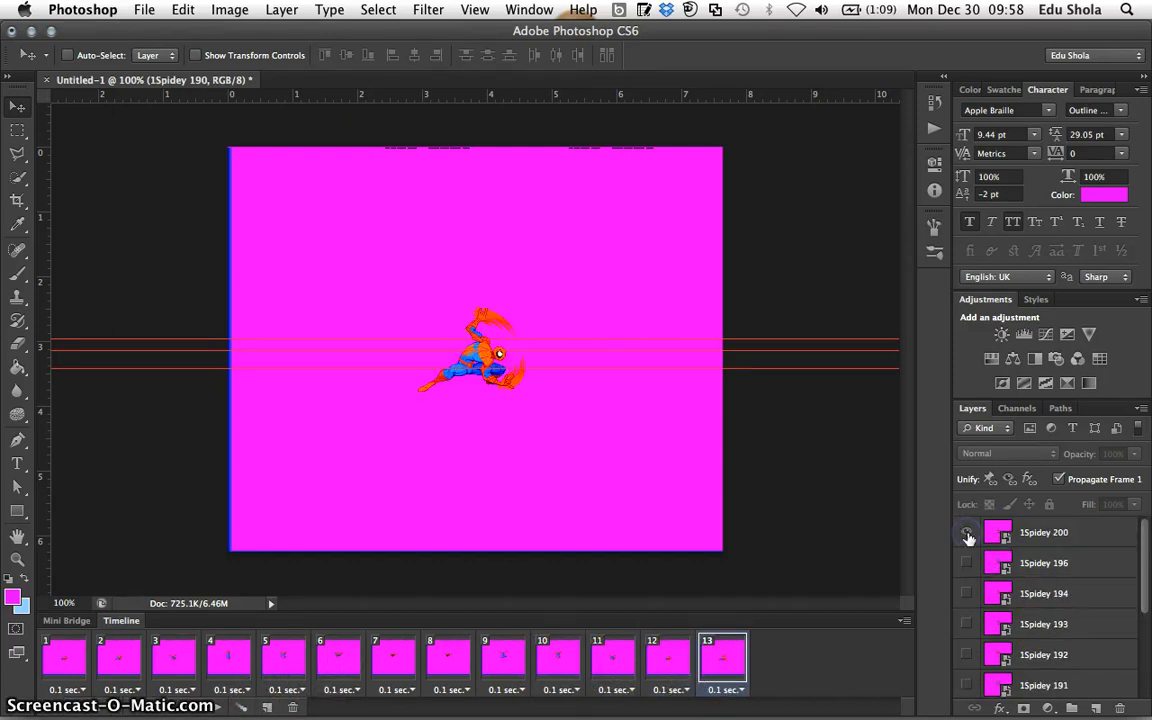
Hide 1Spidey 198 in frame 13 and play the animation back to check the motion.
scroll(968, 540, down, 5)
click(972, 653)
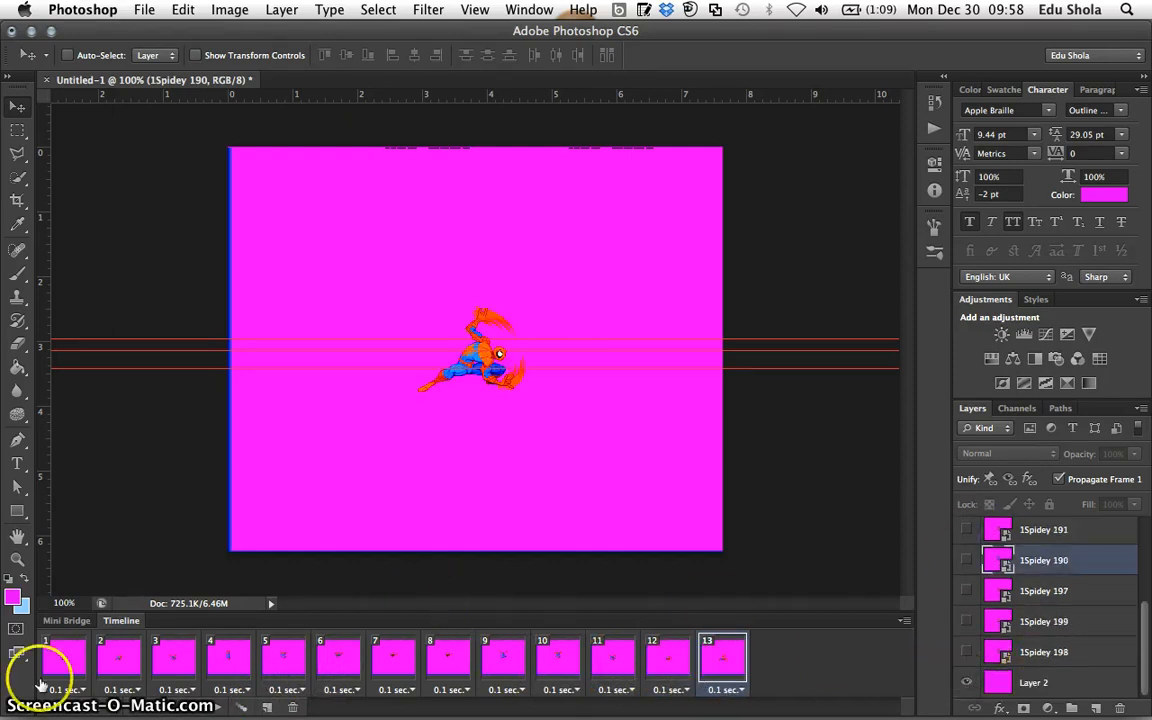
click(192, 706)
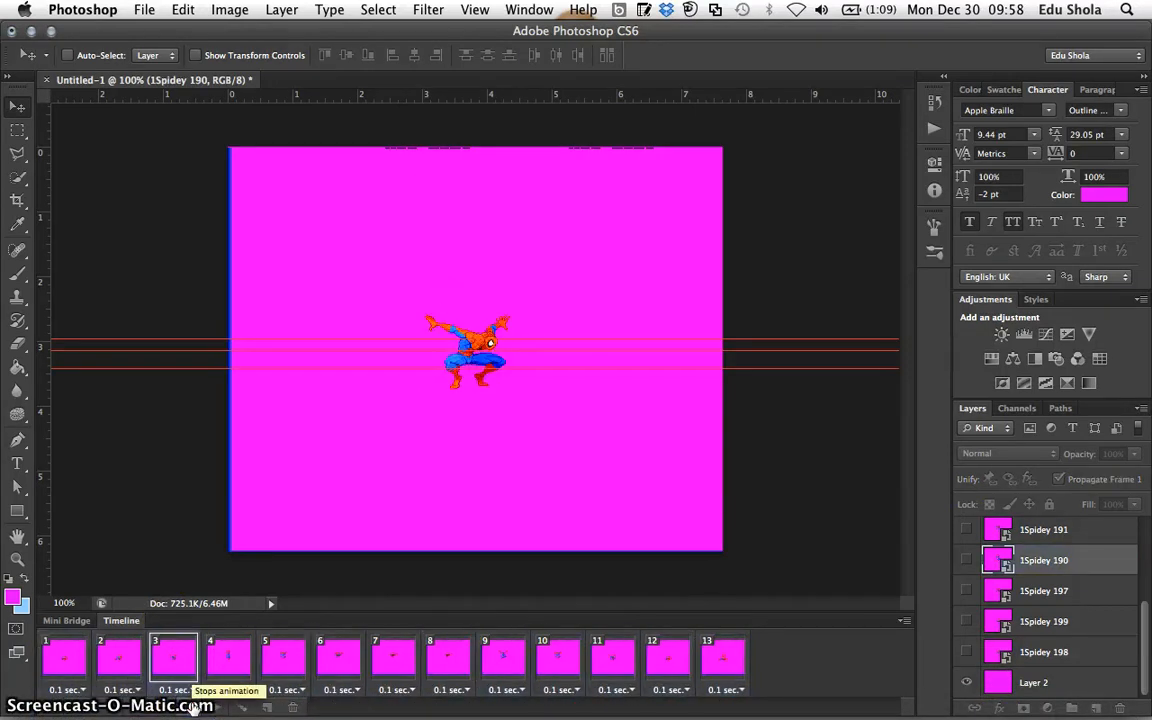
click(192, 706)
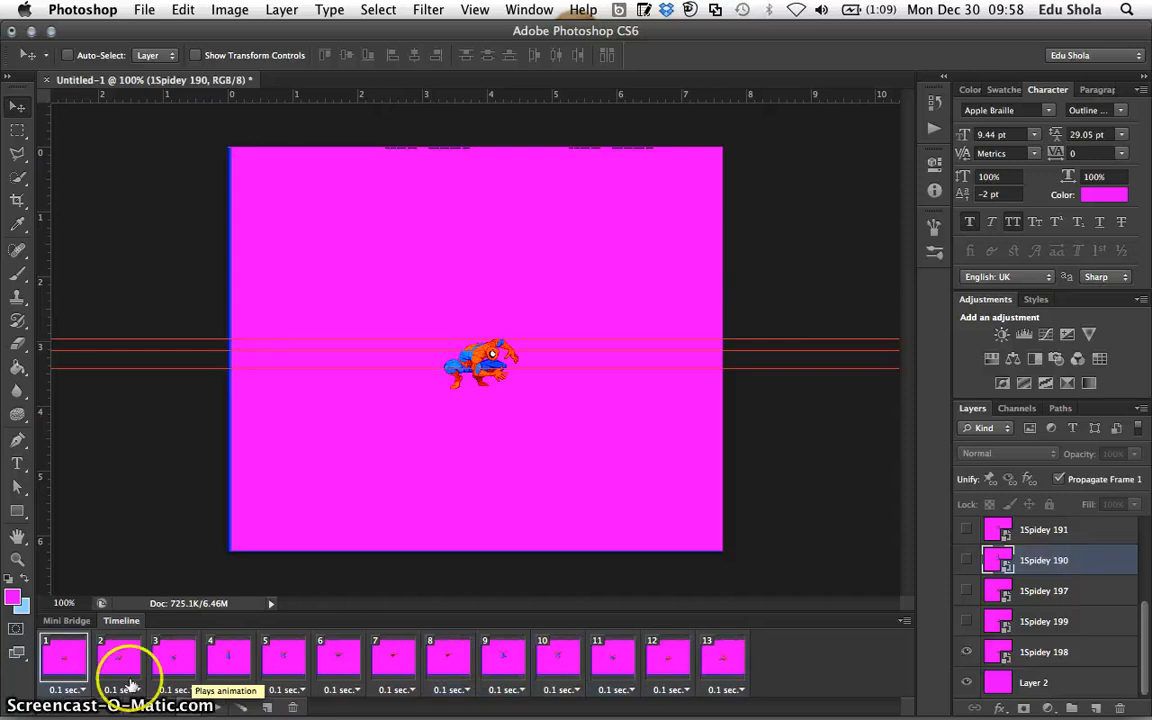
Review frames 1 to 3 and raise 1Spidey 190 in frame 4 until its feet reach the lowest guide.
click(103, 660)
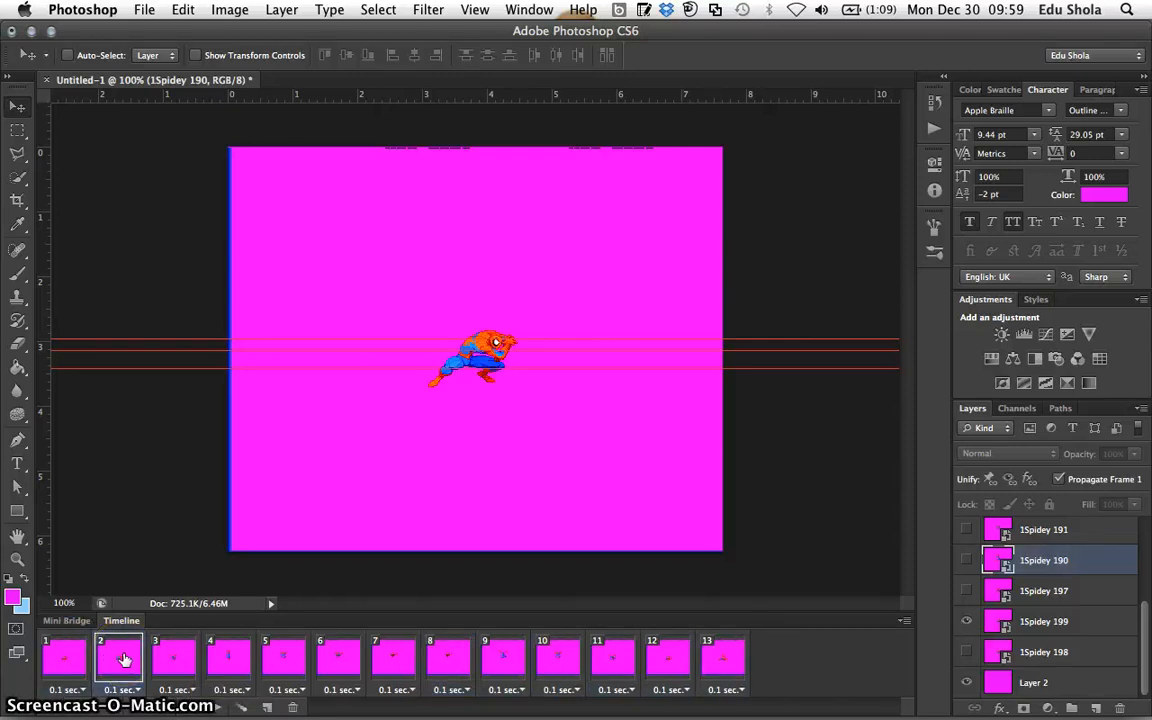
click(75, 662)
click(128, 660)
click(186, 663)
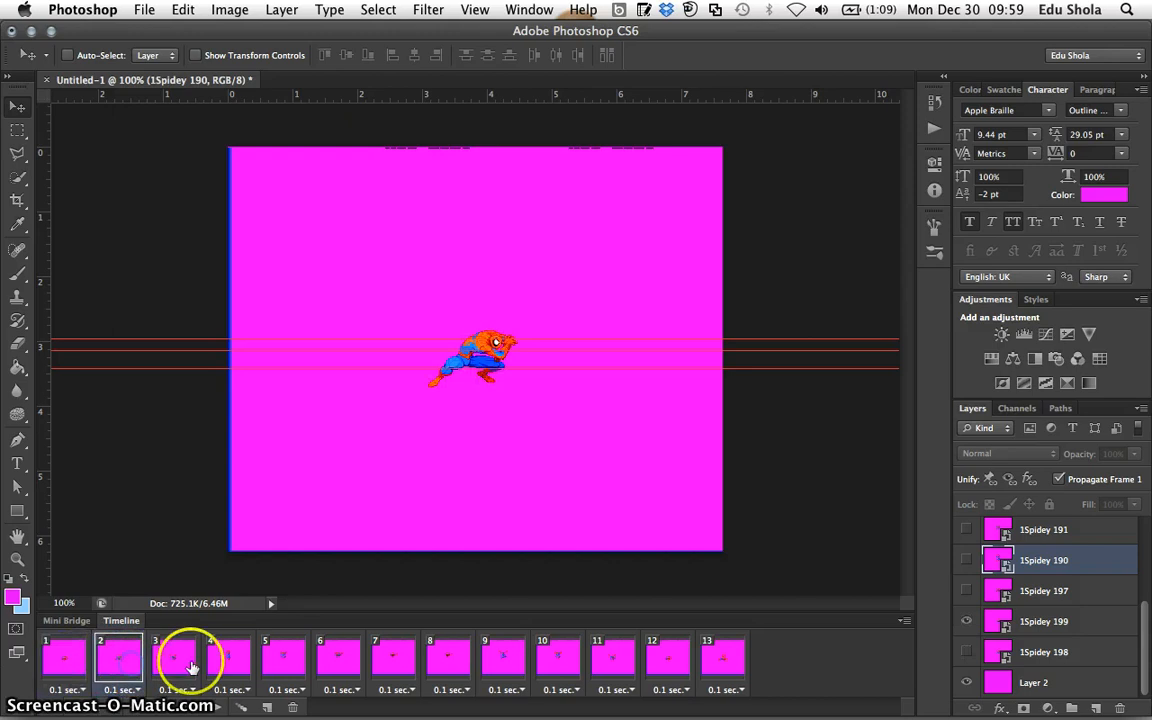
click(155, 670)
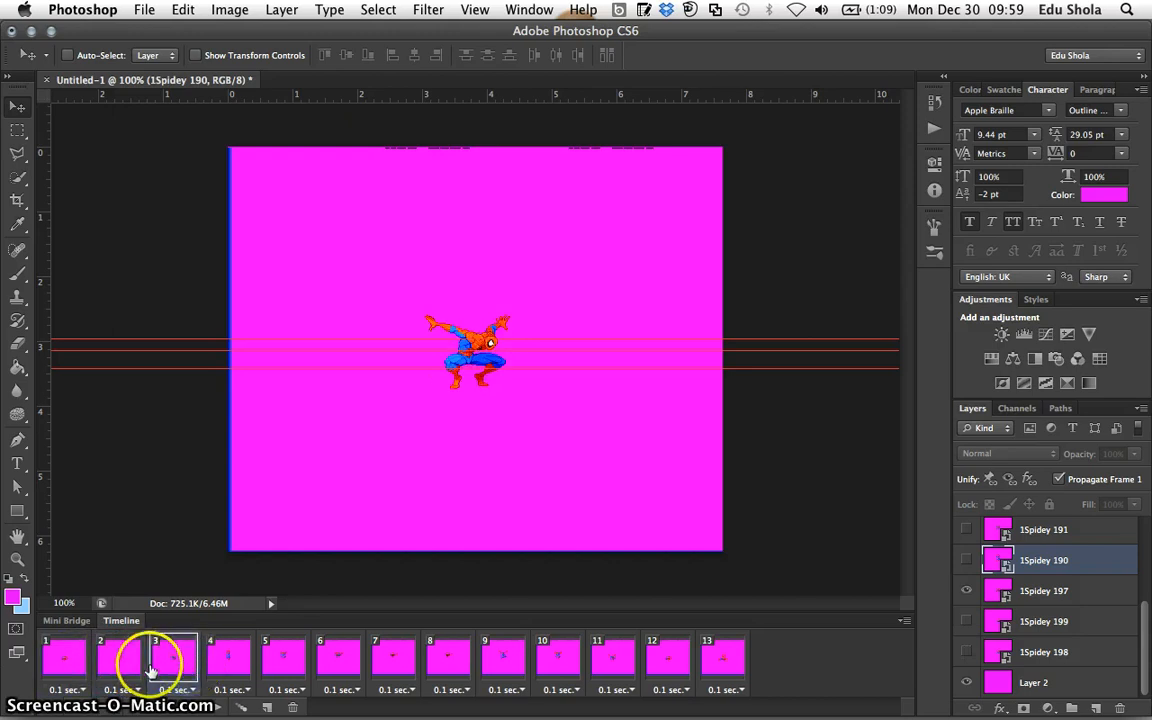
click(228, 660)
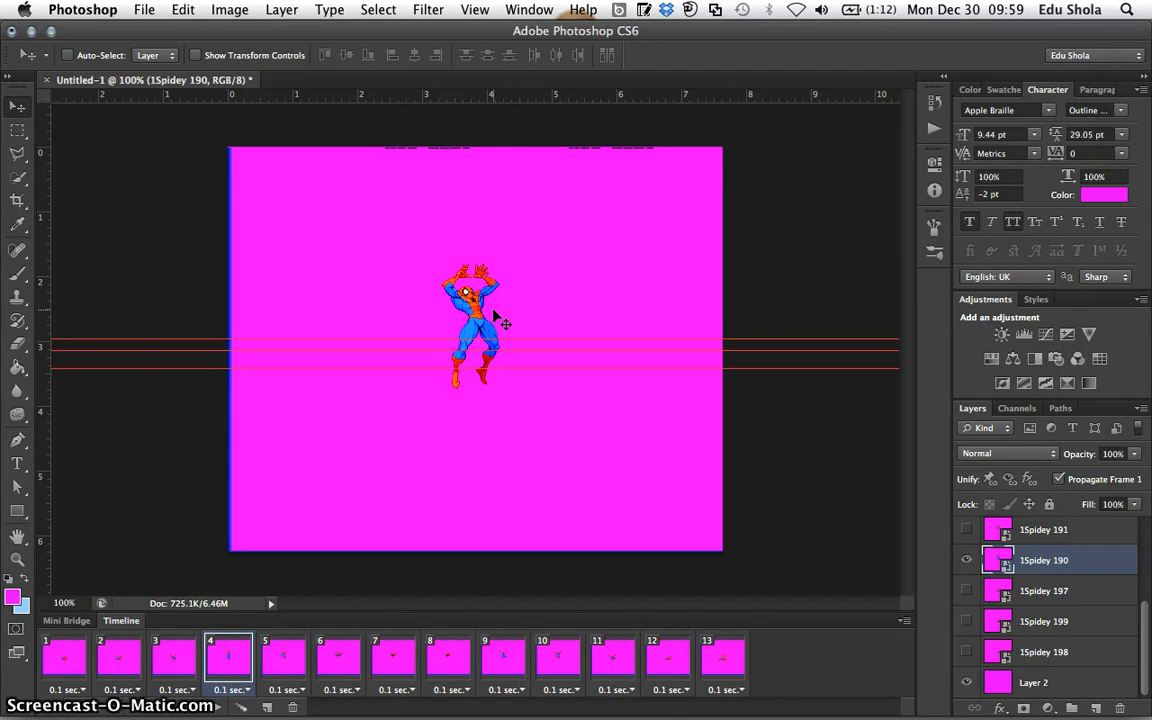
key(Up)
key(Up)
key(Up)
key(Up)
key(Up)
key(Up)
key(Up)
key(Up)
key(Up)
key(Up)
key(Up)
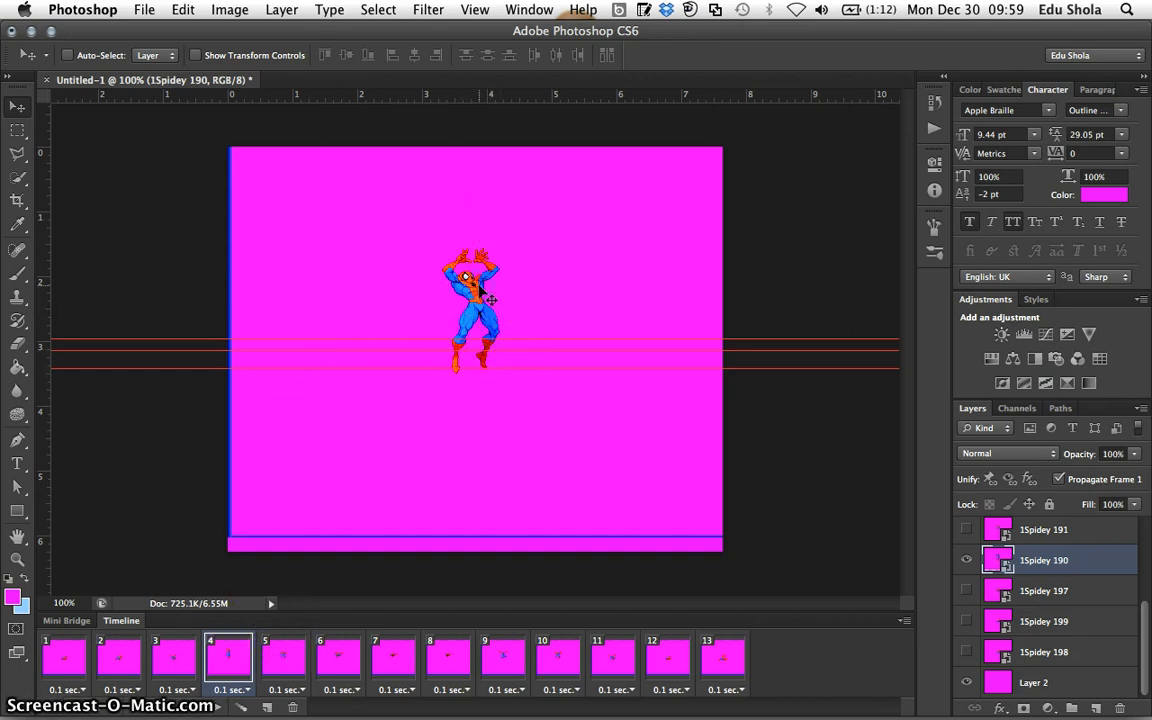
key(Up)
key(Up)
key(Up)
key(Up)
key(Up)
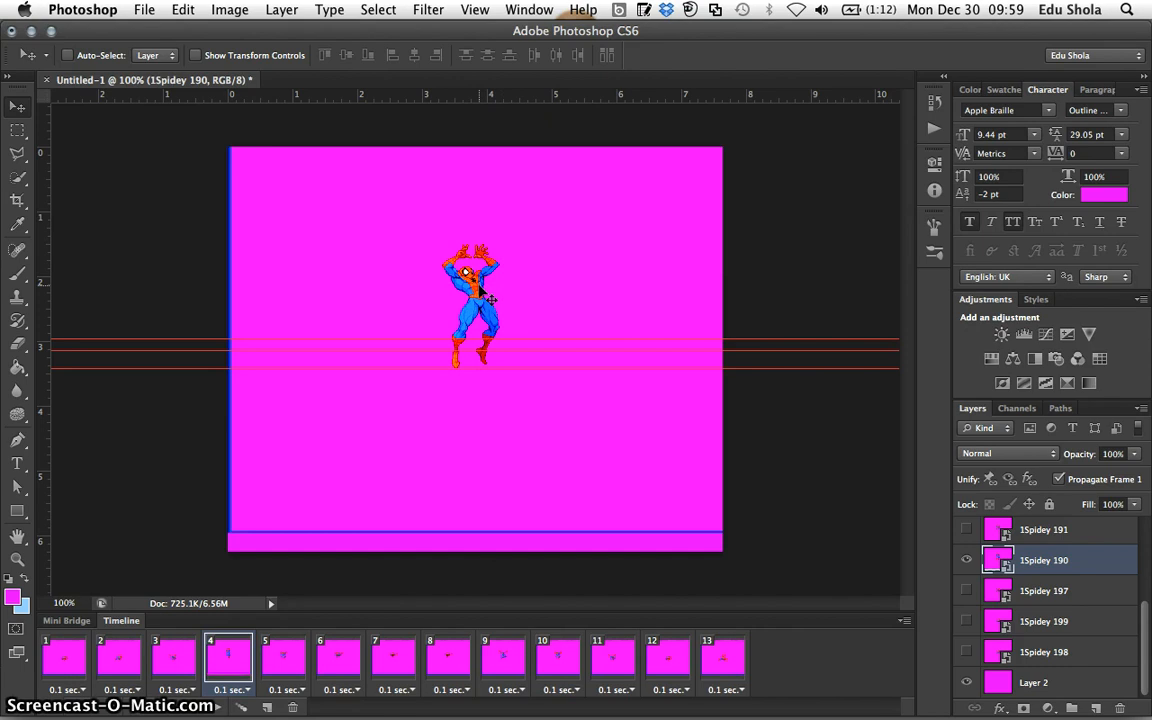
Compare frames 4 and 5, and raise 1Spidey 191 in frame 5 until its feet are just below the middle guide.
click(276, 666)
mouse_move(450, 386)
mouse_down()
mouse_move(476, 350)
mouse_move(472, 287)
mouse_up()
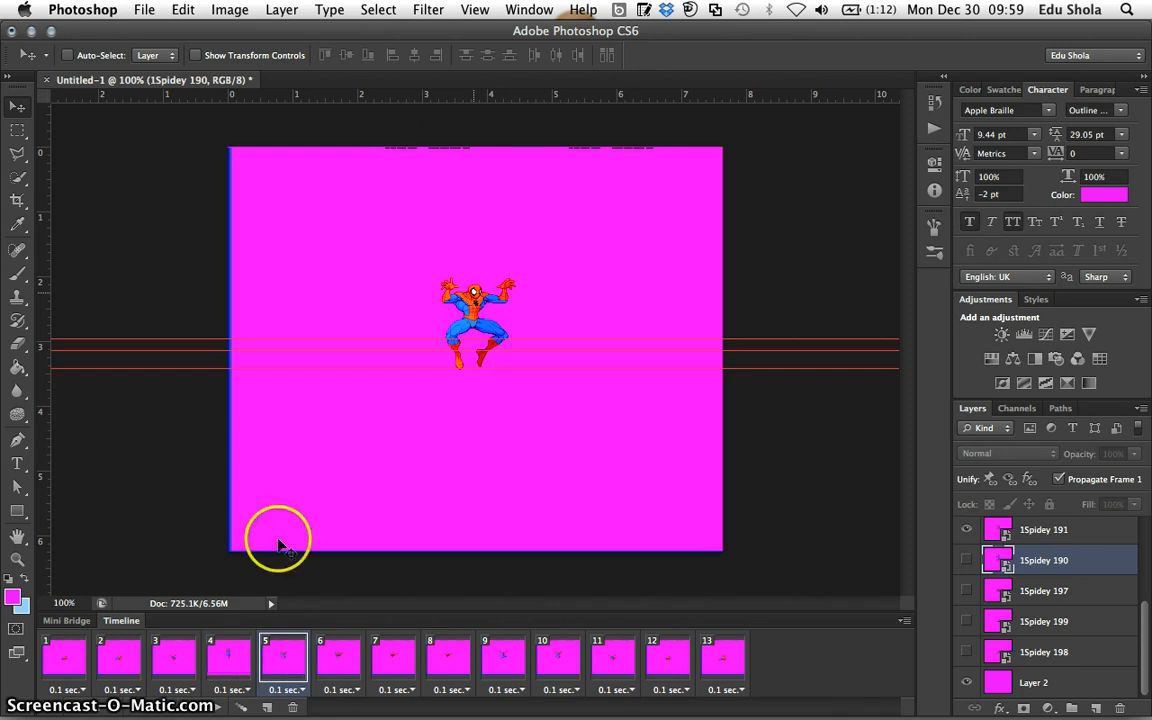
click(279, 653)
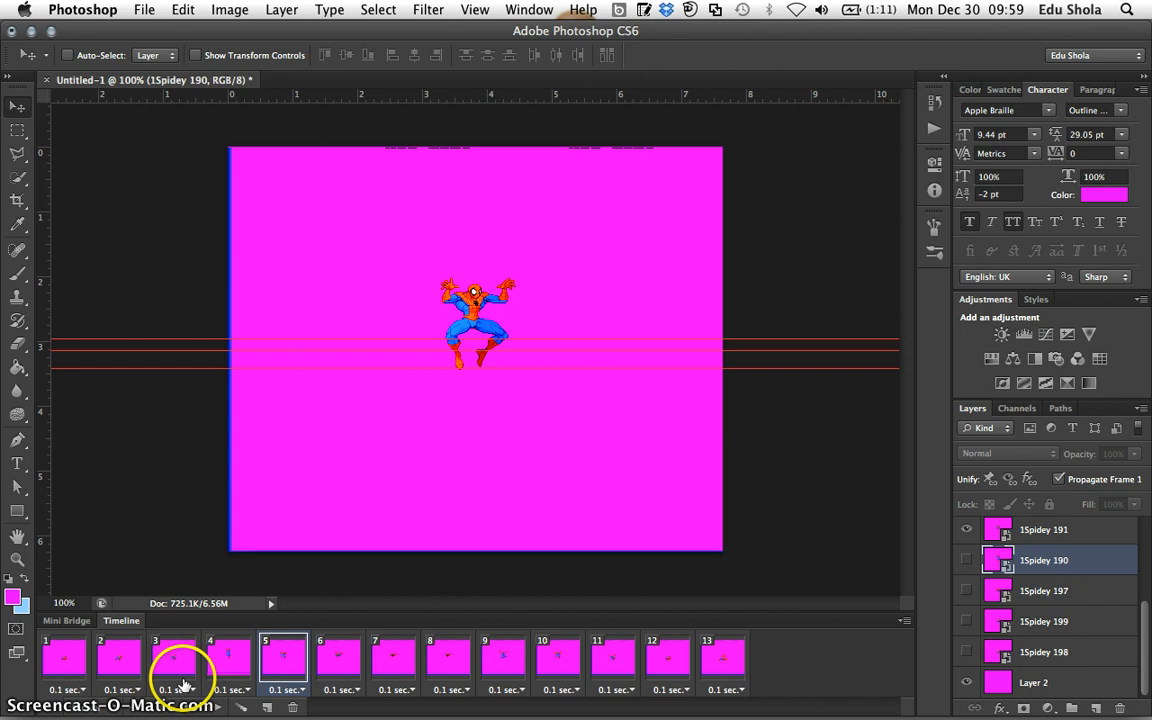
click(222, 664)
click(274, 660)
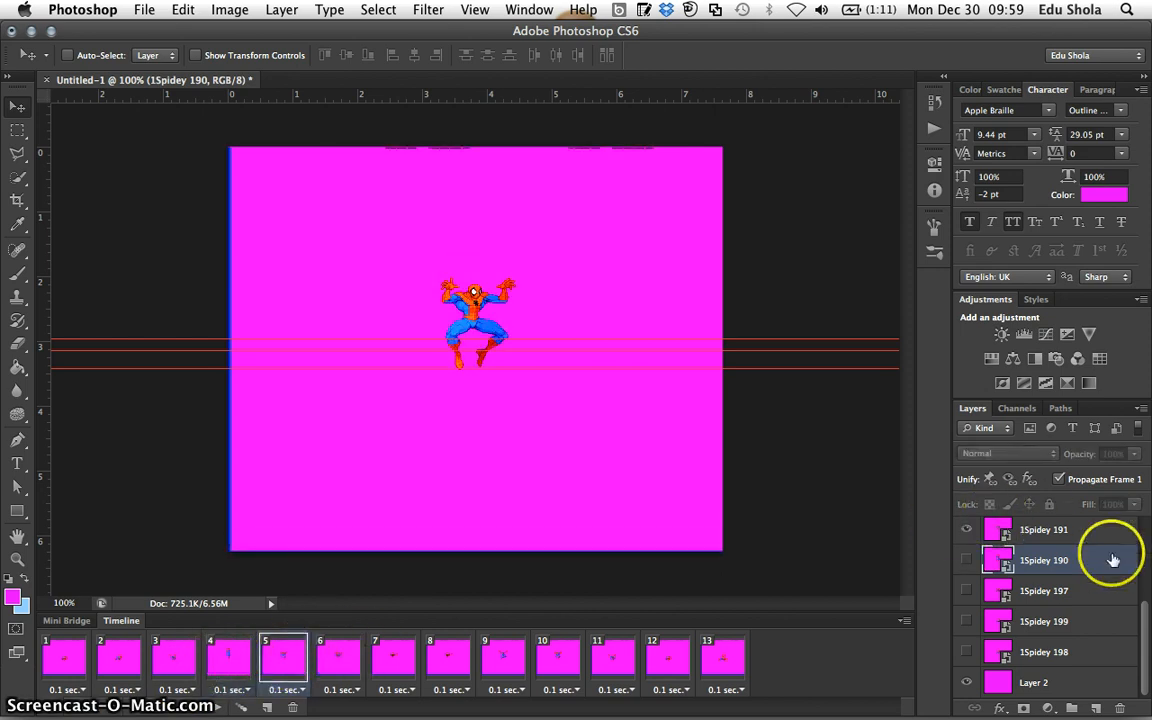
click(1050, 531)
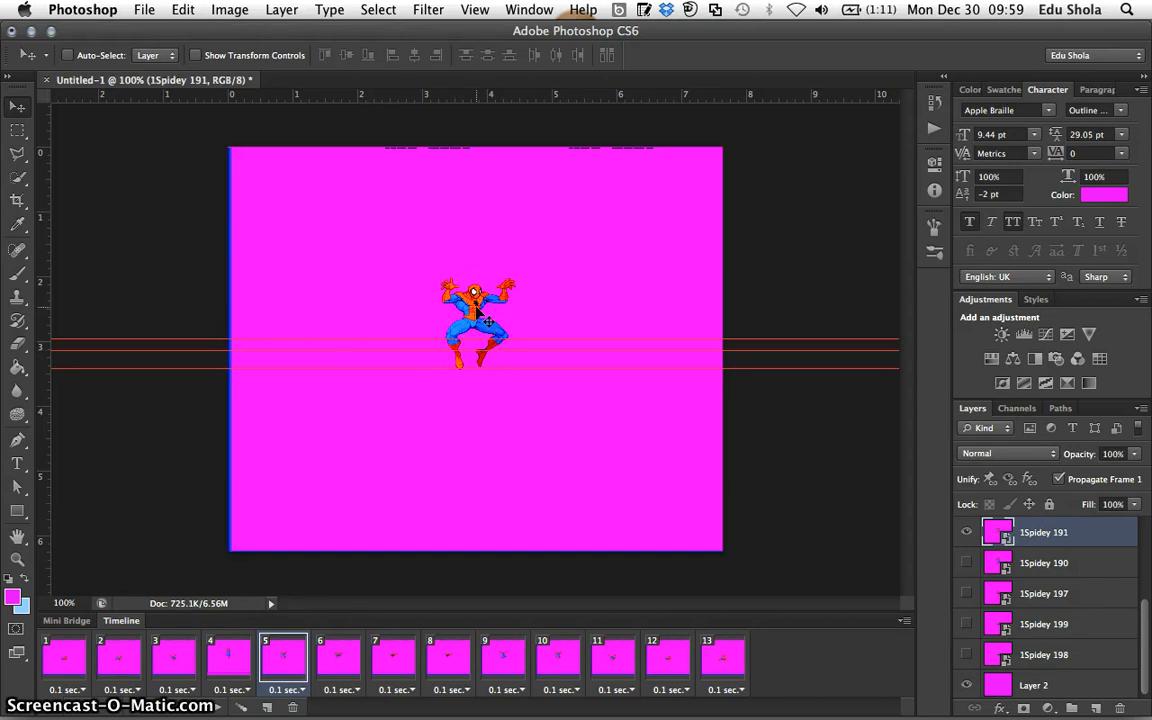
key(Up)
key(Up)
key(Up)
key(Up)
key(Up)
key(Up)
key(Up)
key(Up)
key(Up)
key(Up)
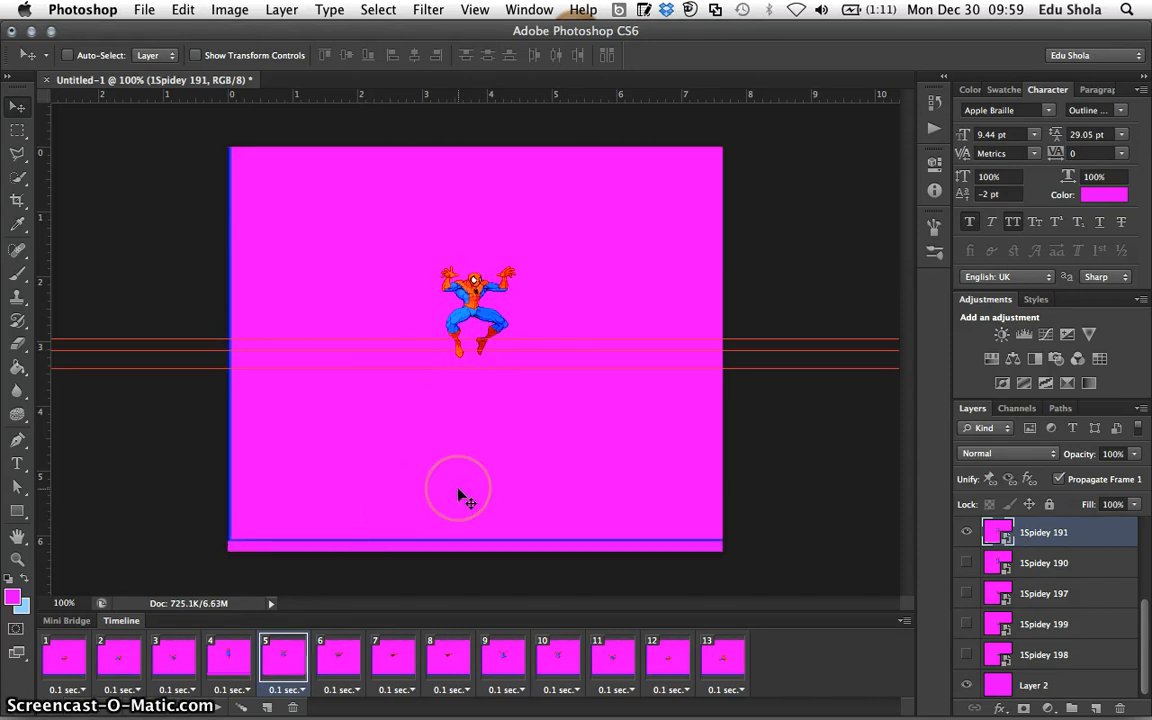
key(Up)
key(Up)
key(Up)
key(Up)
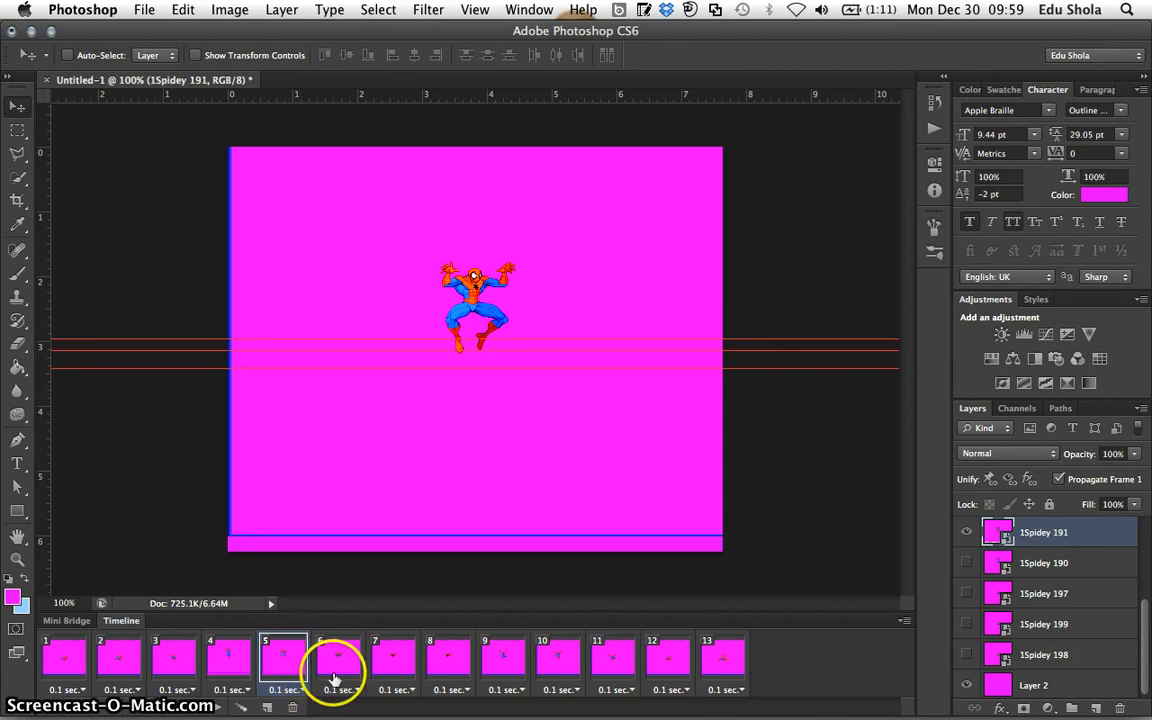
Compare frame 6 with frame 5 and raise 1Spidey 192 in frame 6 until its feet sit between the top and middle guides.
click(335, 676)
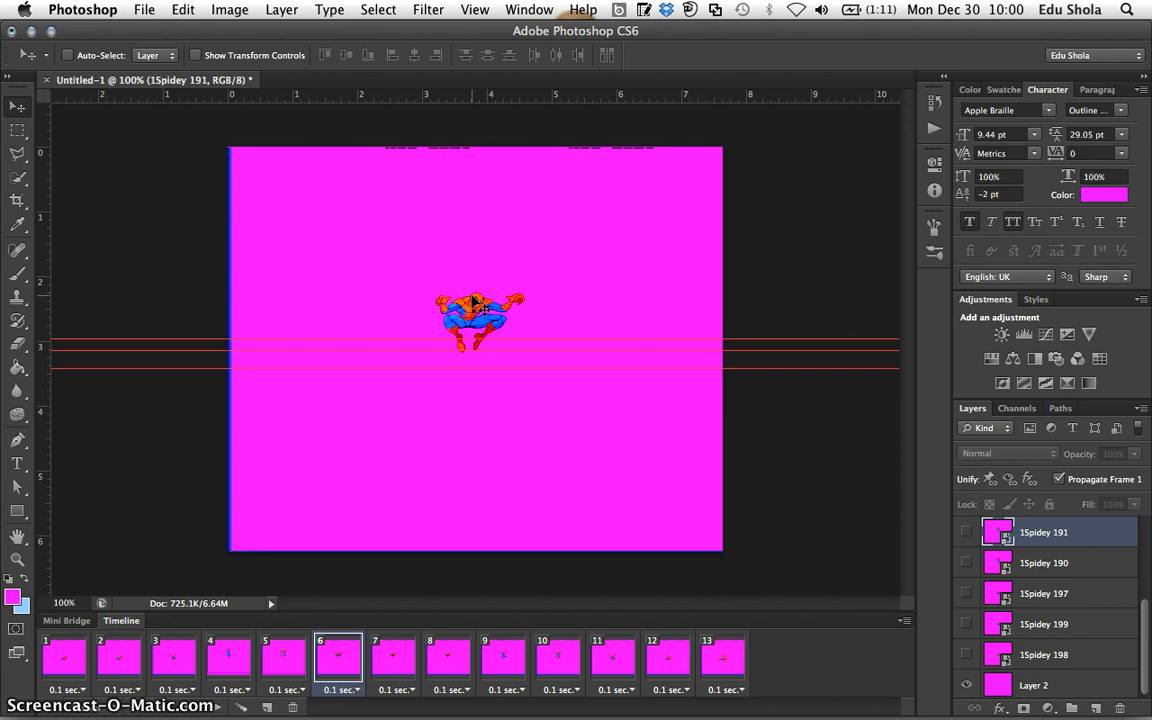
click(276, 657)
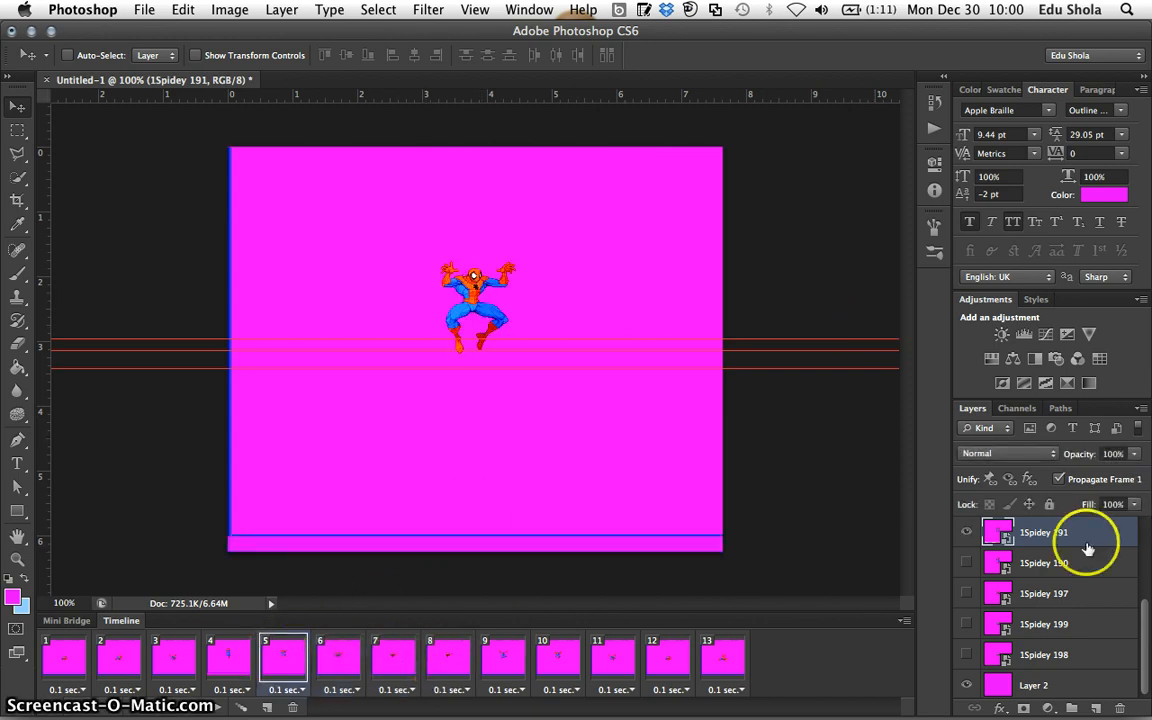
scroll(1086, 551, up, 3)
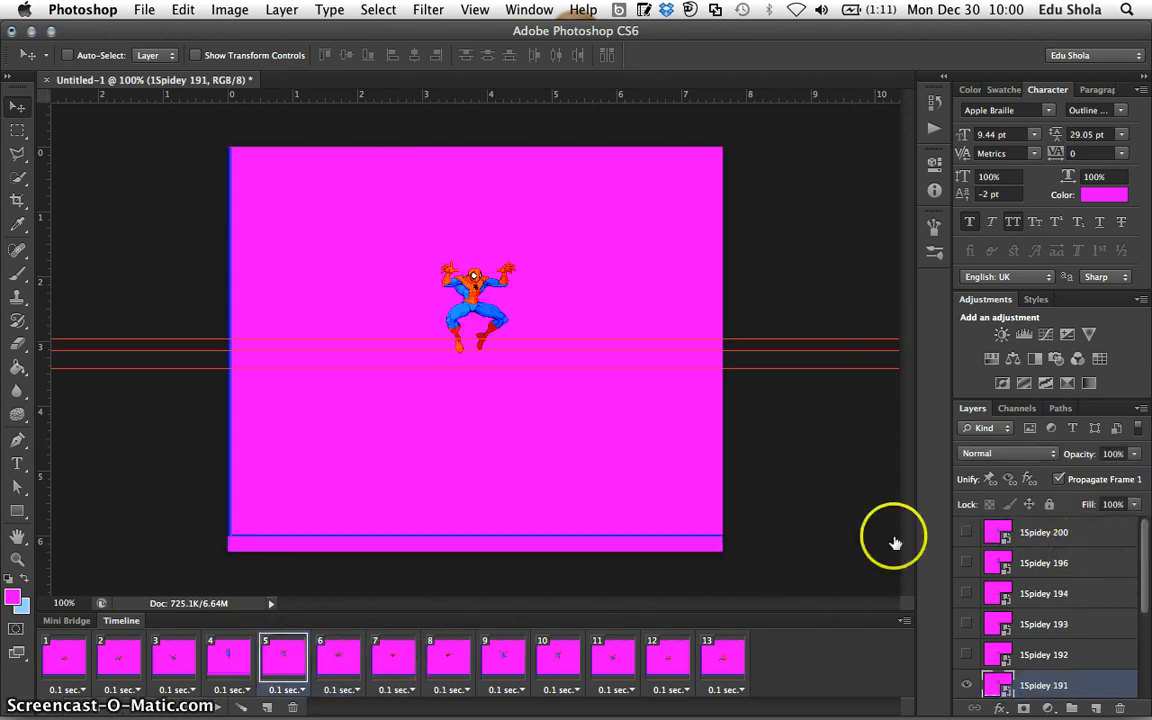
click(342, 670)
click(1075, 657)
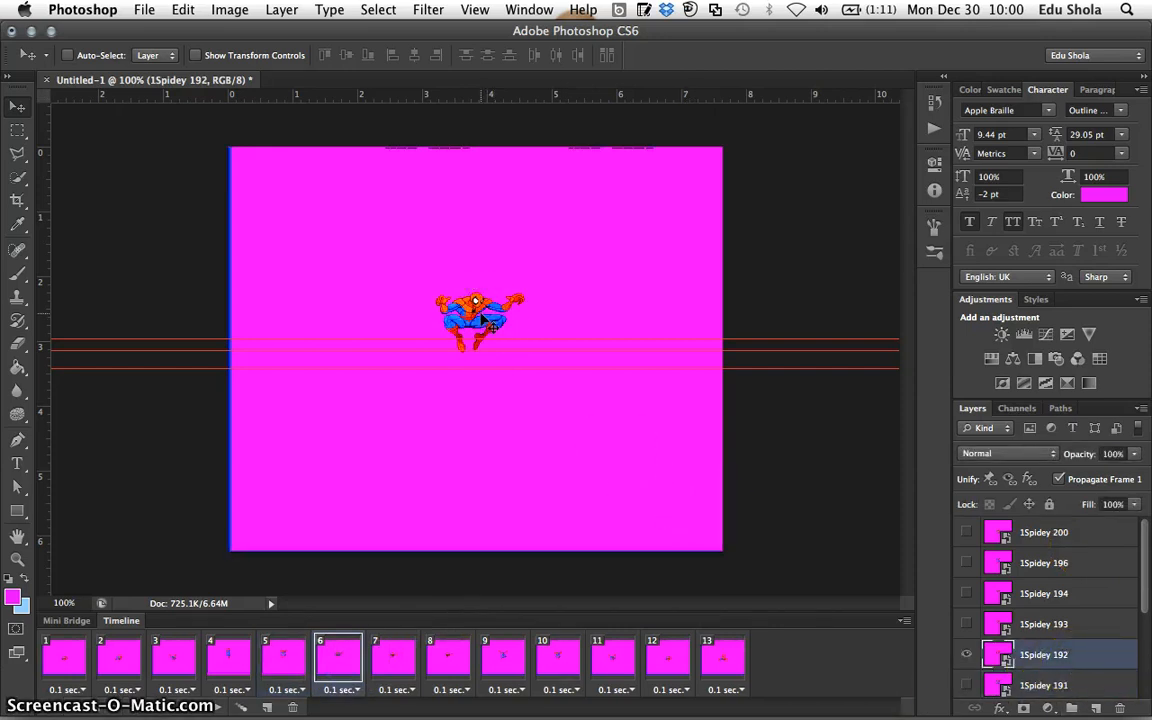
key(Up)
key(Up)
key(Up)
key(Up)
key(Up)
key(Up)
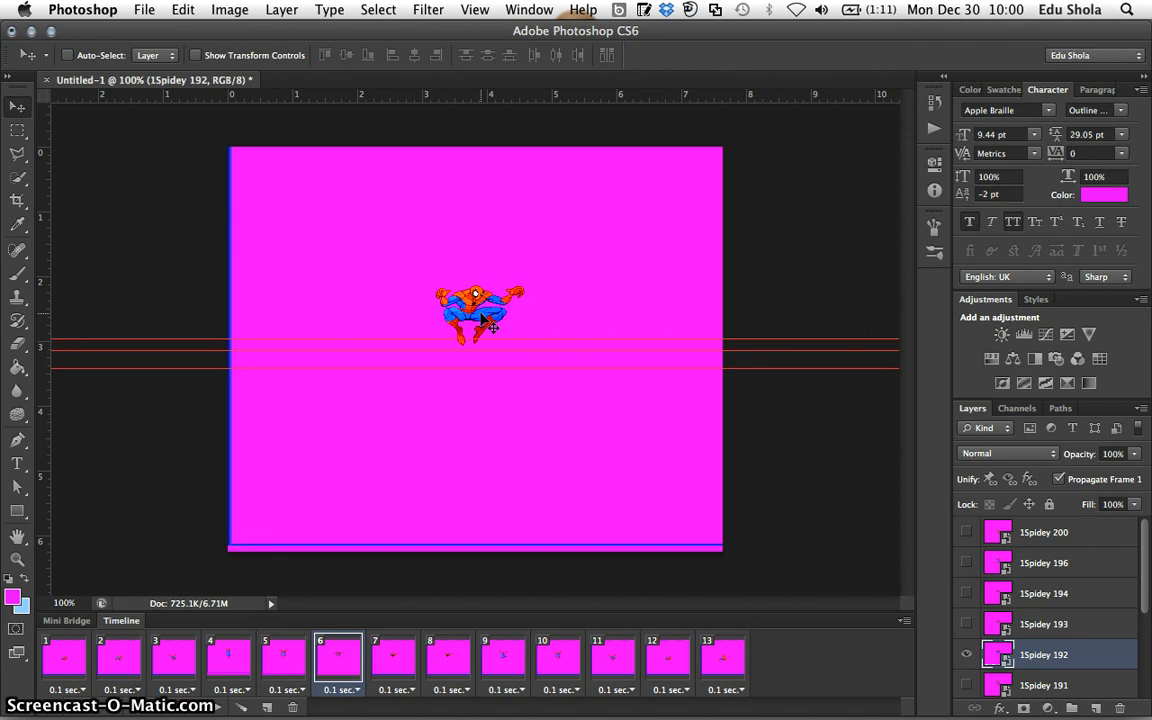
Nudge 1Spidey 193 slightly upward in frame 7.
click(399, 663)
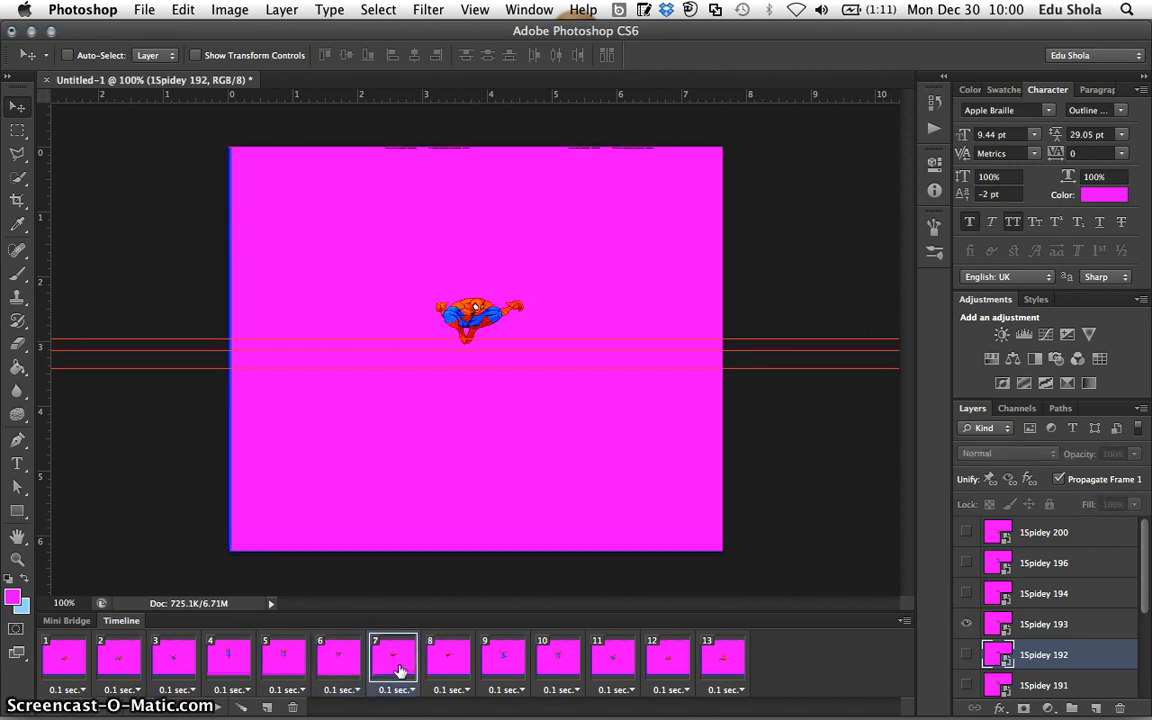
click(503, 657)
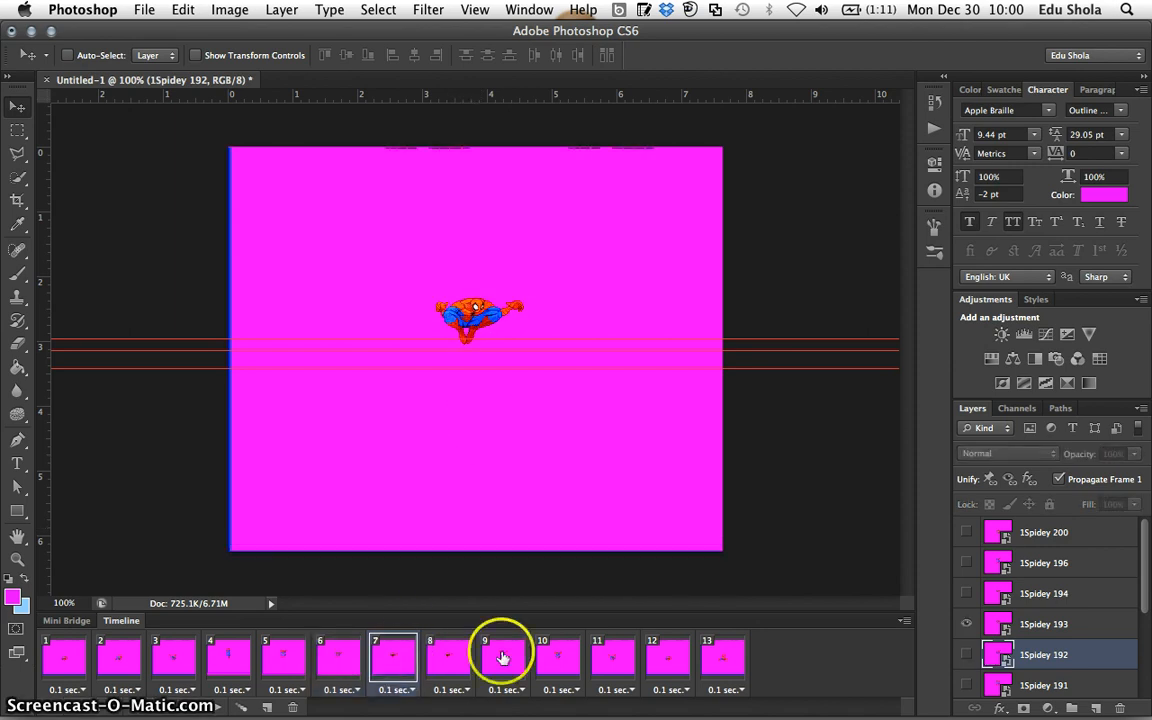
click(1044, 625)
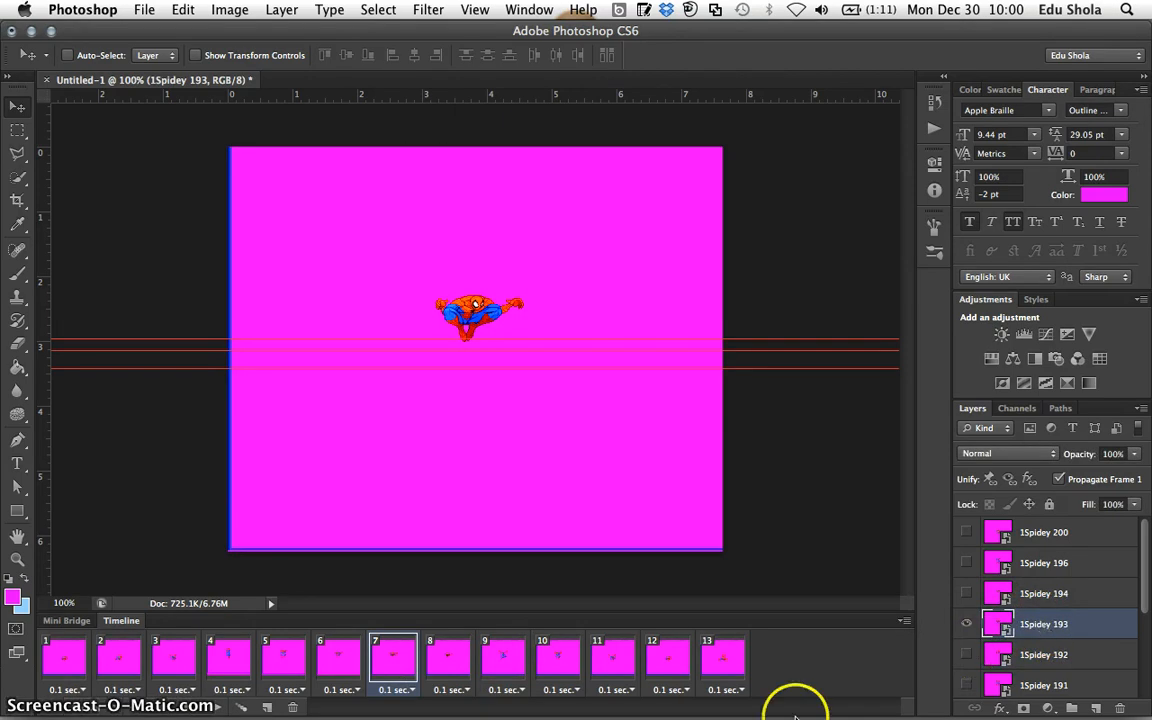
Raise 1Spidey 194 in frame 8 until its feet meet the top guide, and compare the poses across frames 6 to 9.
click(443, 658)
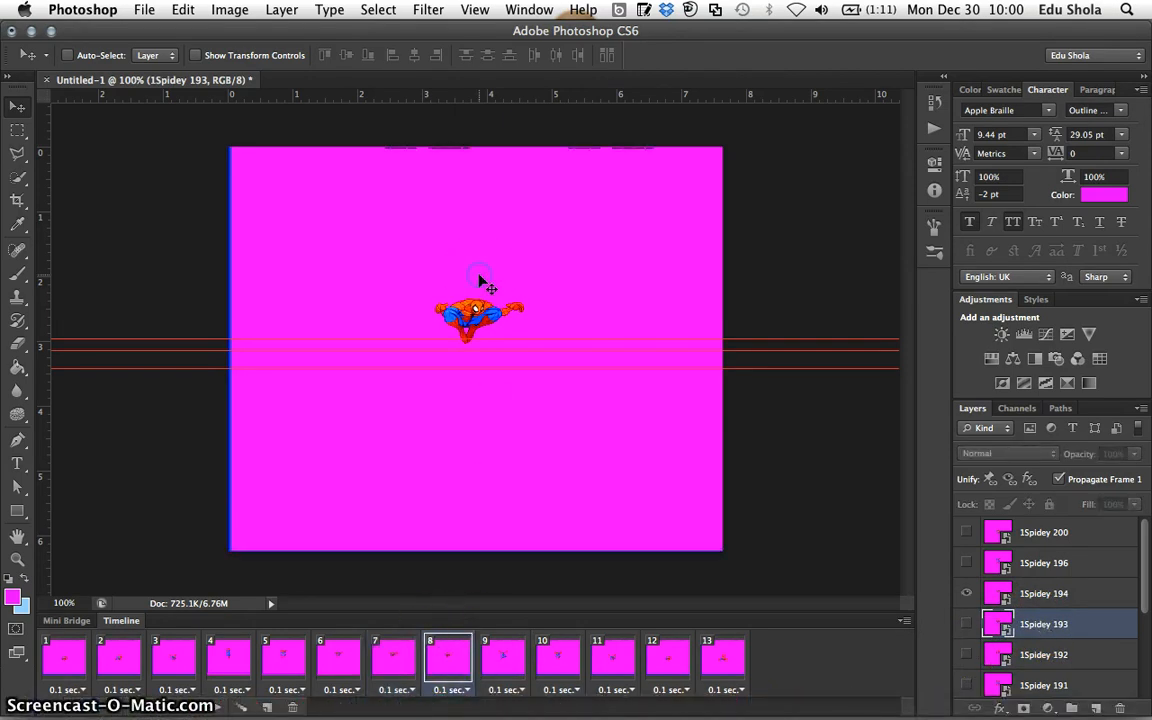
click(1078, 595)
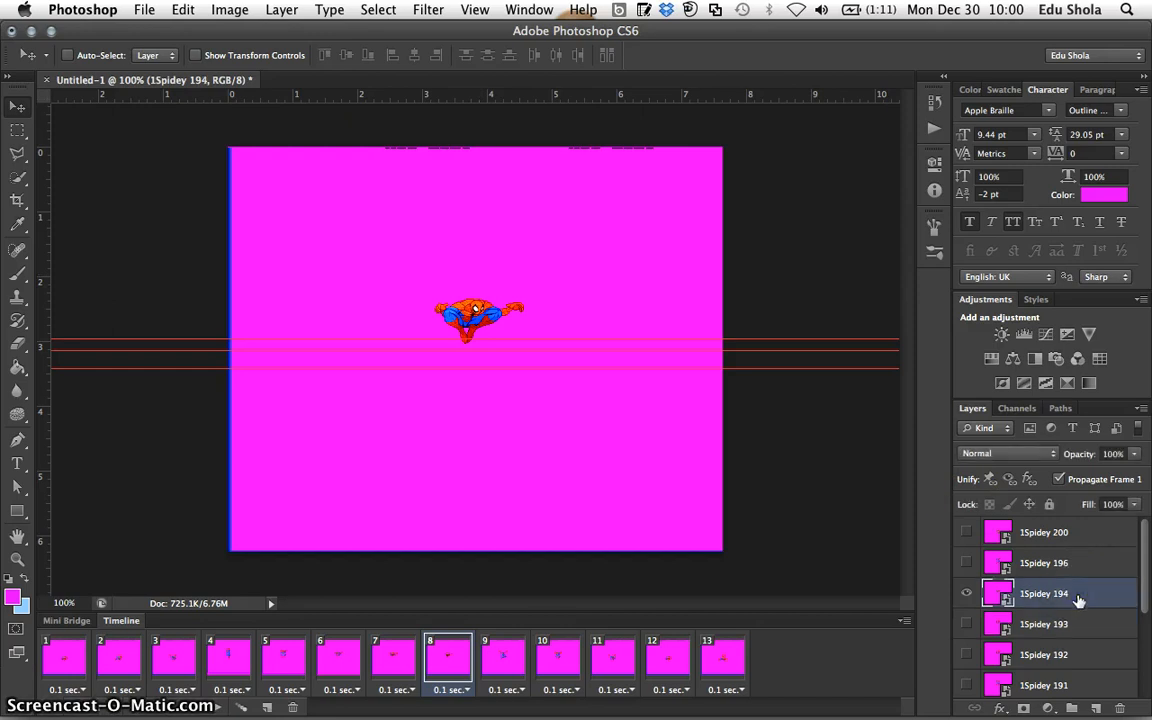
key(Up)
key(Up)
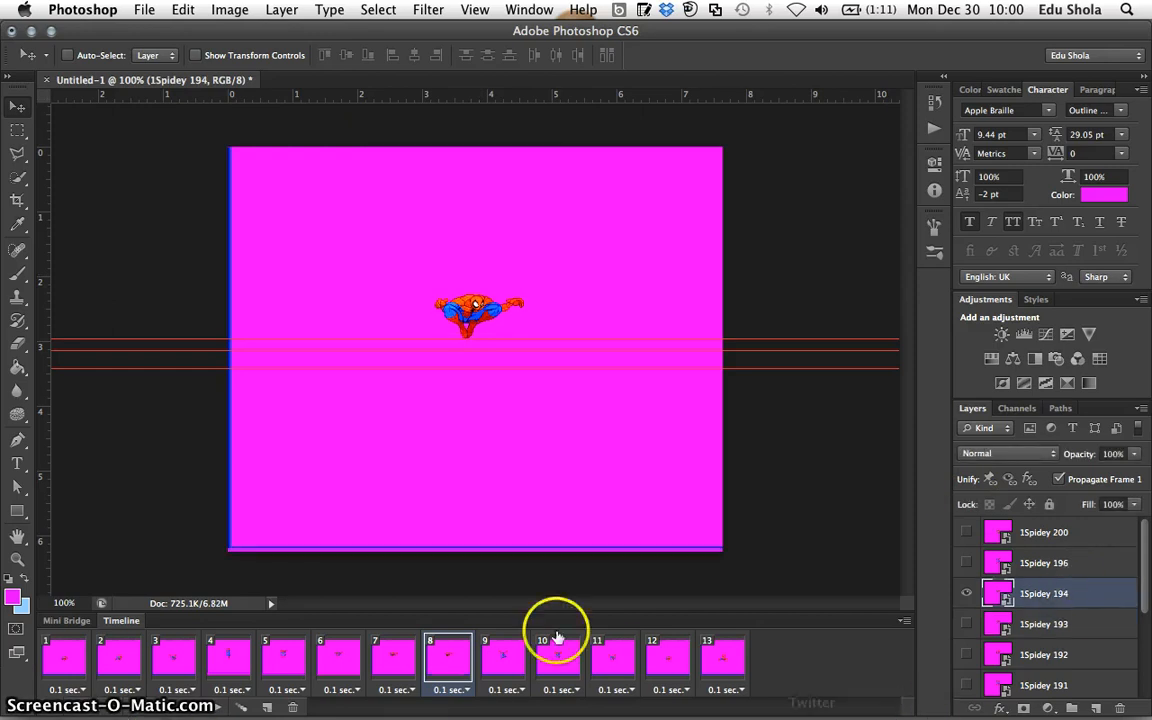
click(505, 657)
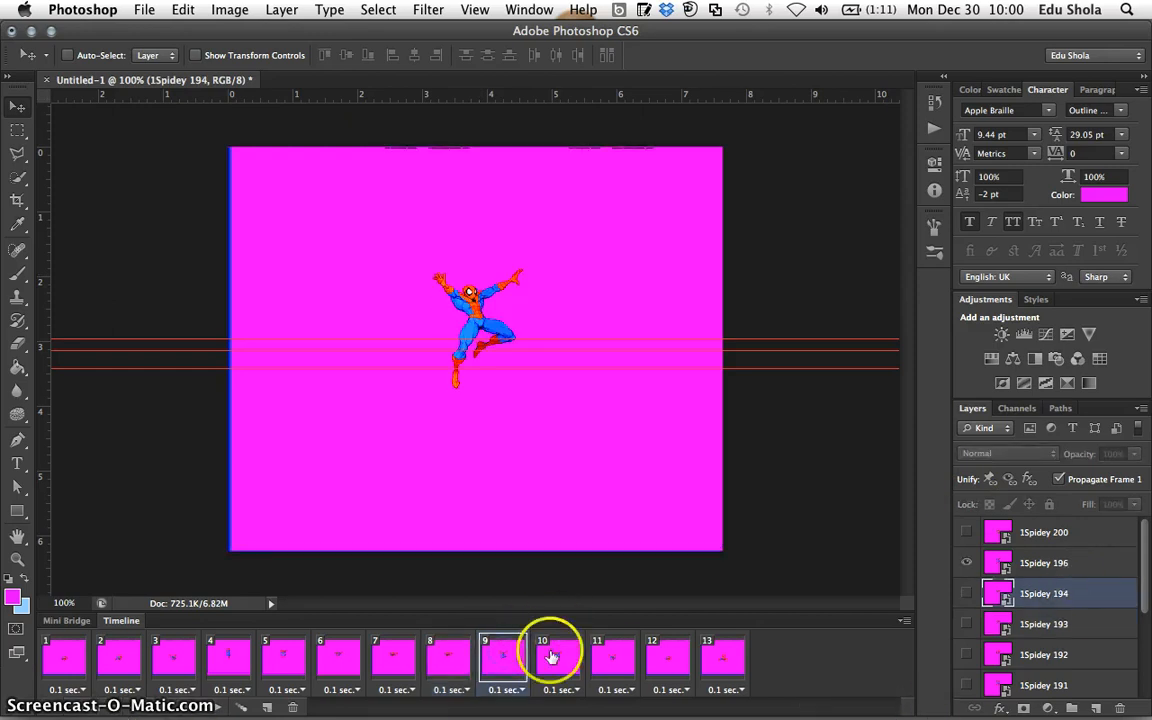
click(334, 668)
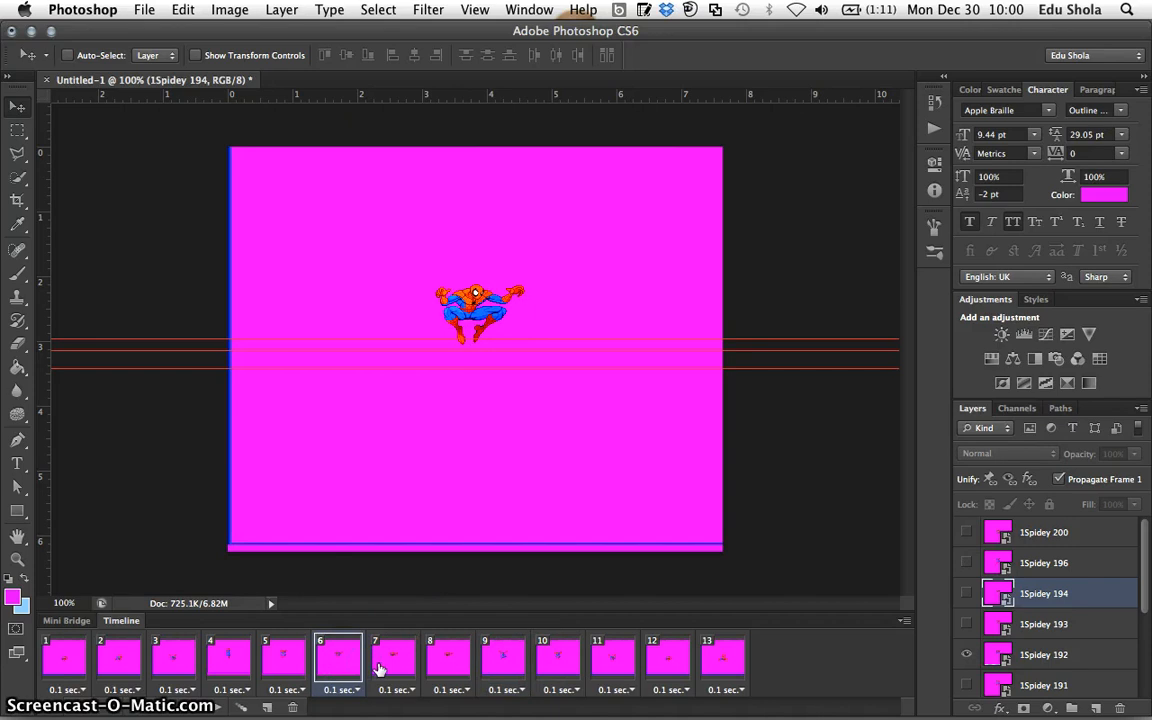
click(391, 662)
click(456, 660)
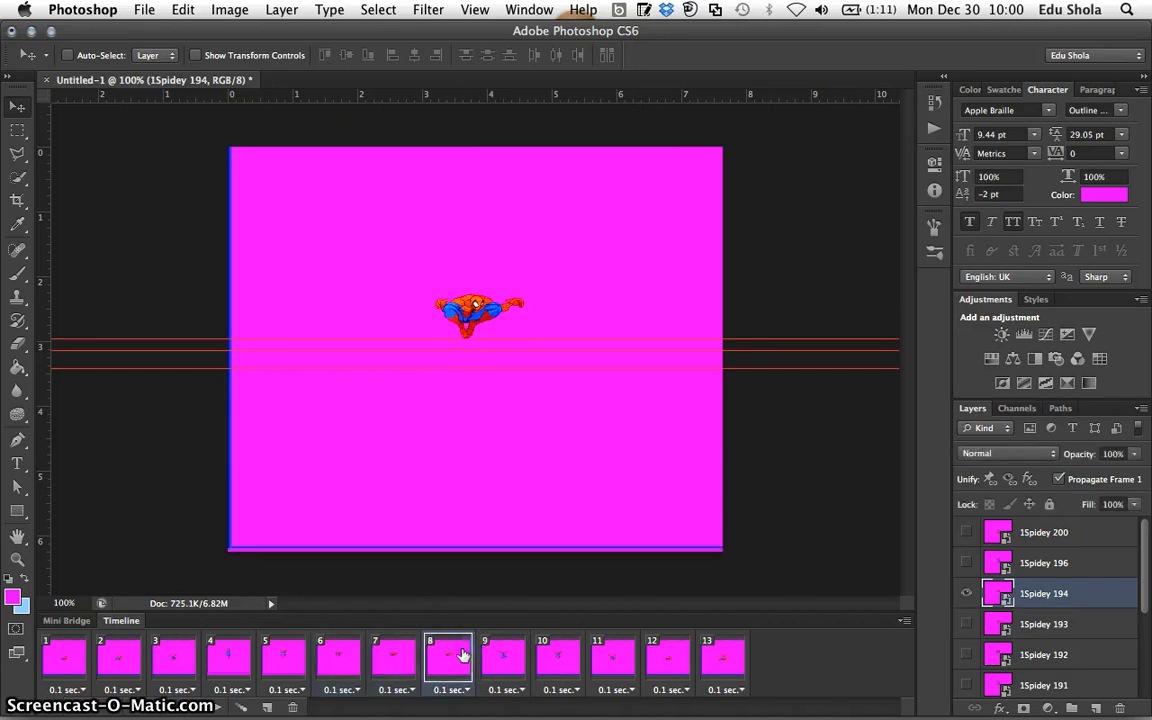
click(503, 665)
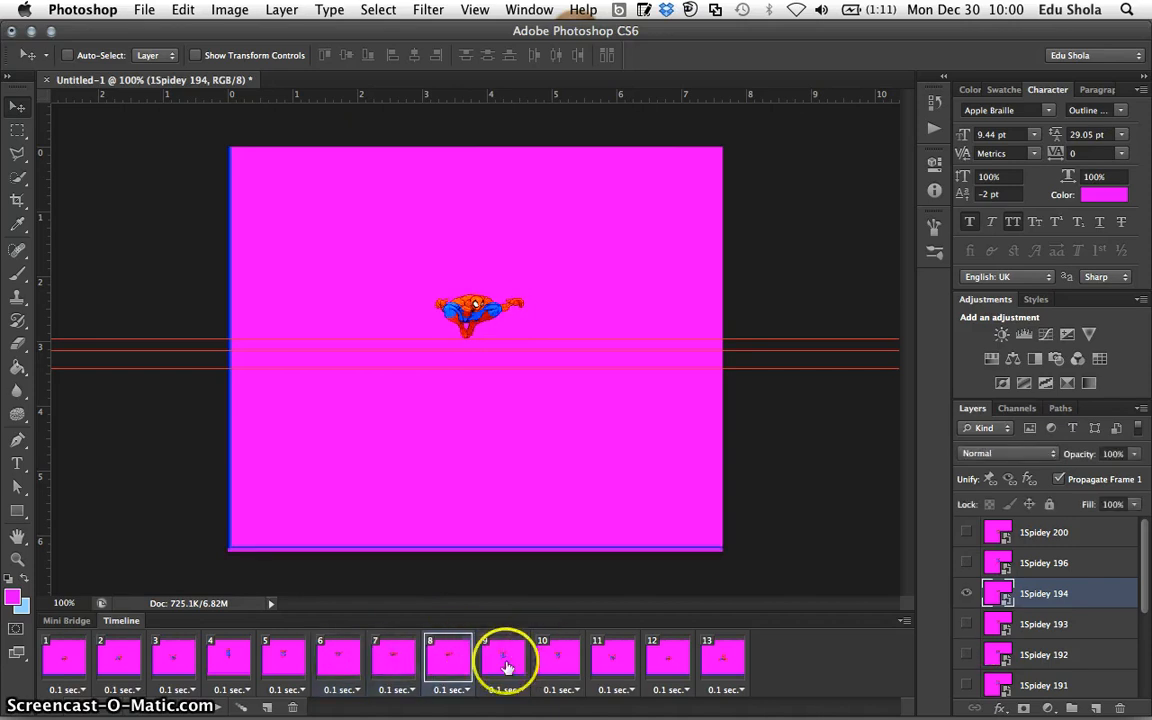
Lower 1Spidey 191 in frame 10 until its feet are below the lowest guide, level with the foot of the frame 9 sprite.
click(558, 659)
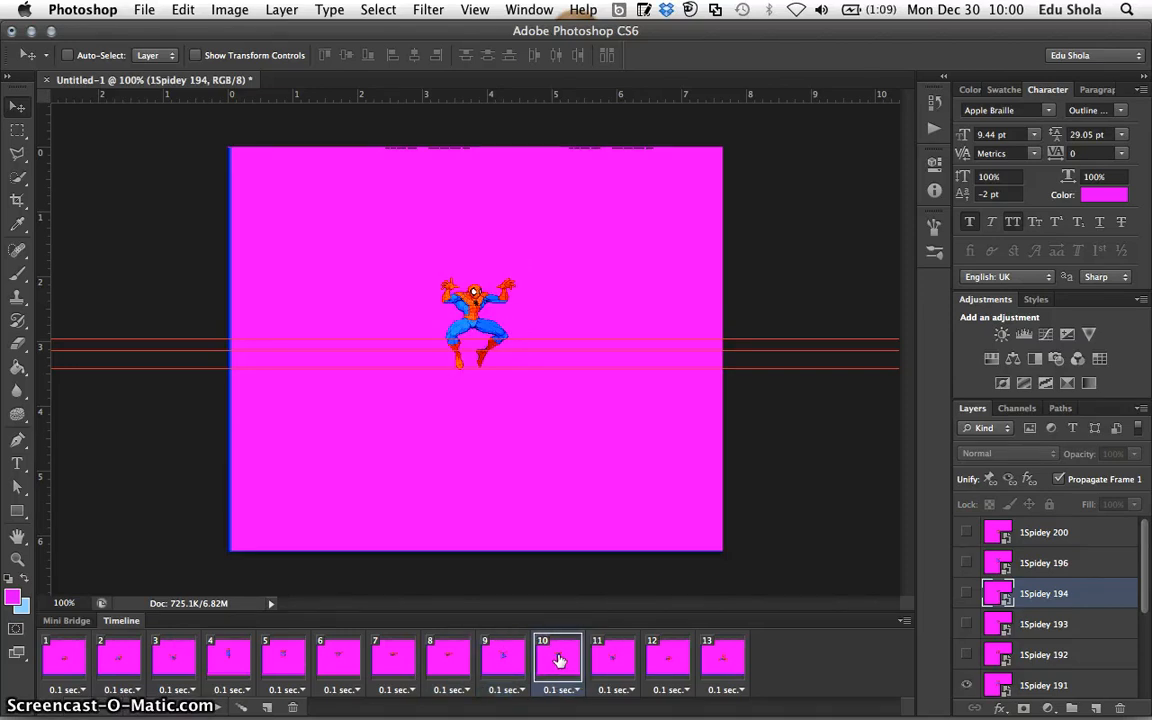
click(558, 659)
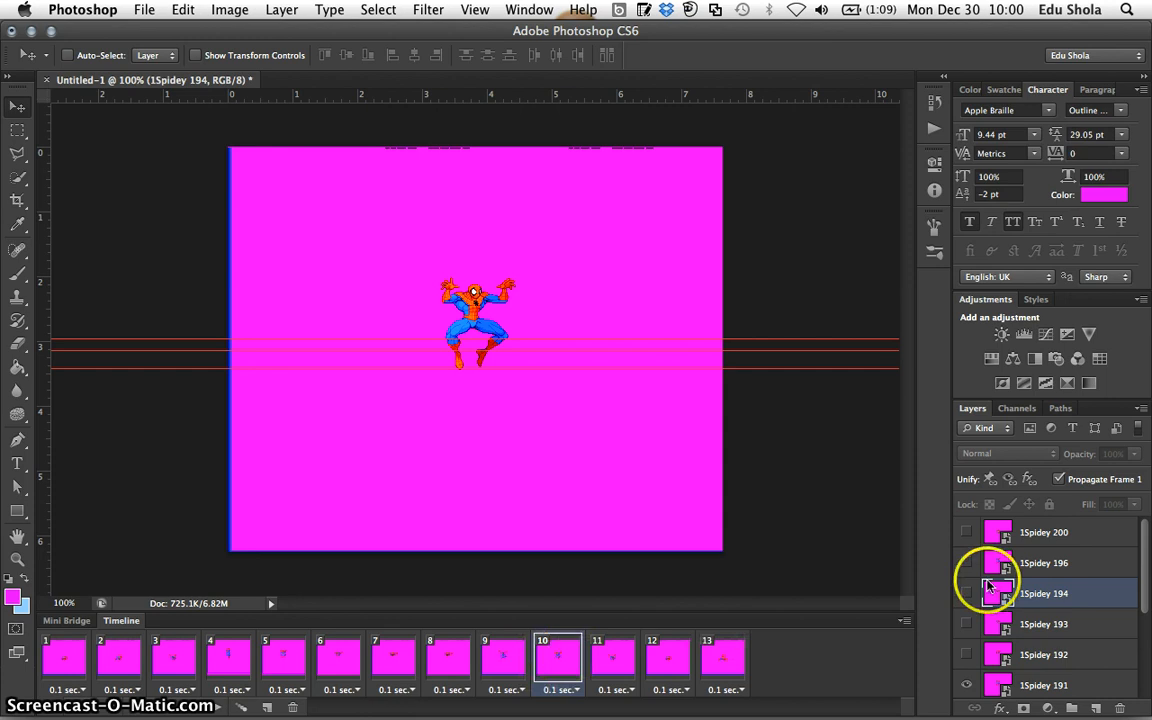
click(1053, 681)
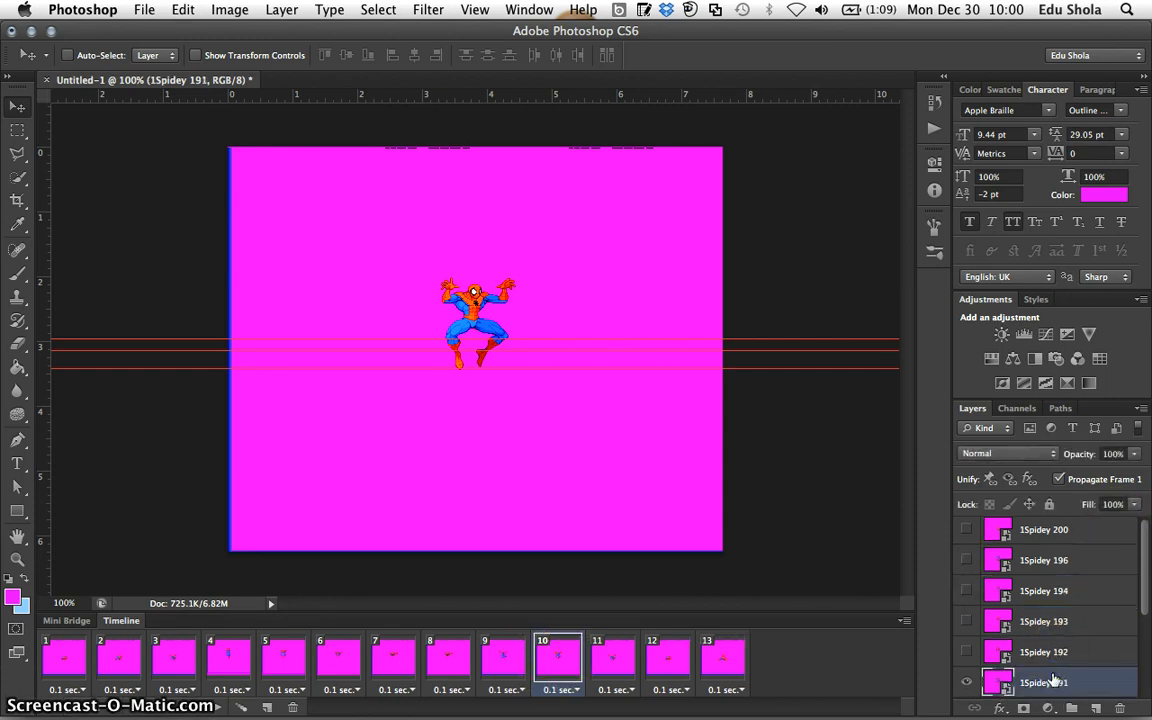
key(Down)
key(Down)
key(Down)
key(Down)
key(Down)
key(Down)
key(Down)
key(Down)
key(Down)
key(Down)
key(Down)
key(Down)
key(Down)
key(Down)
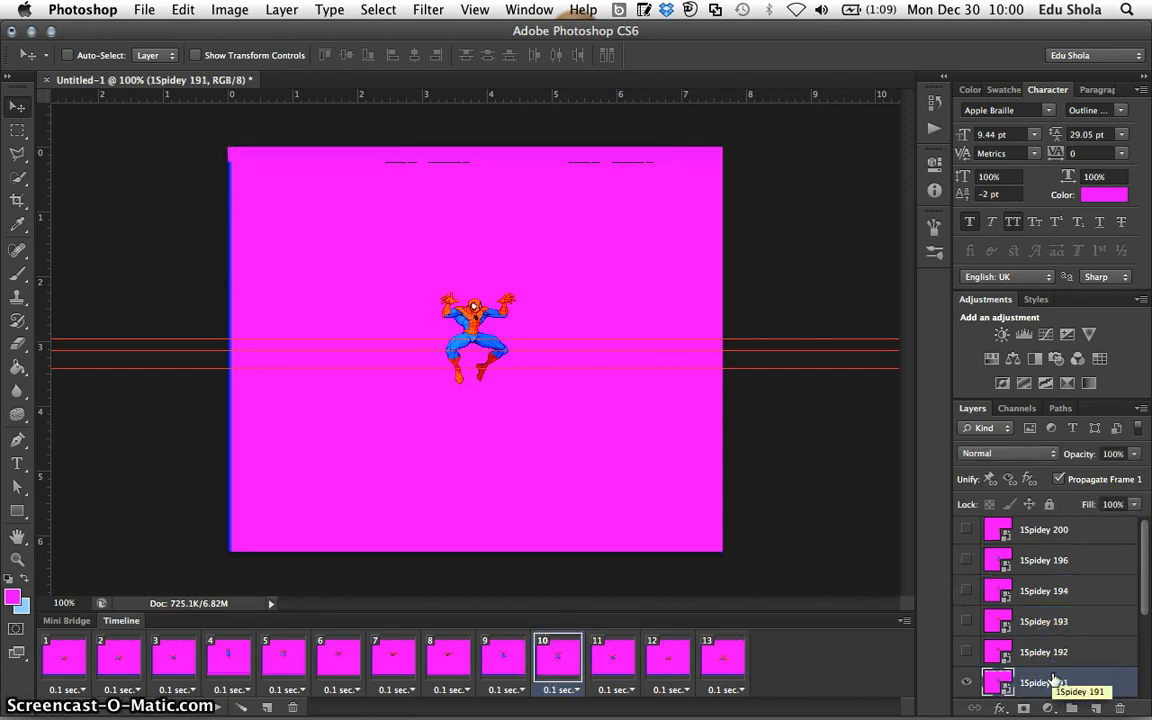
key(Down)
key(Down)
key(Down)
key(Down)
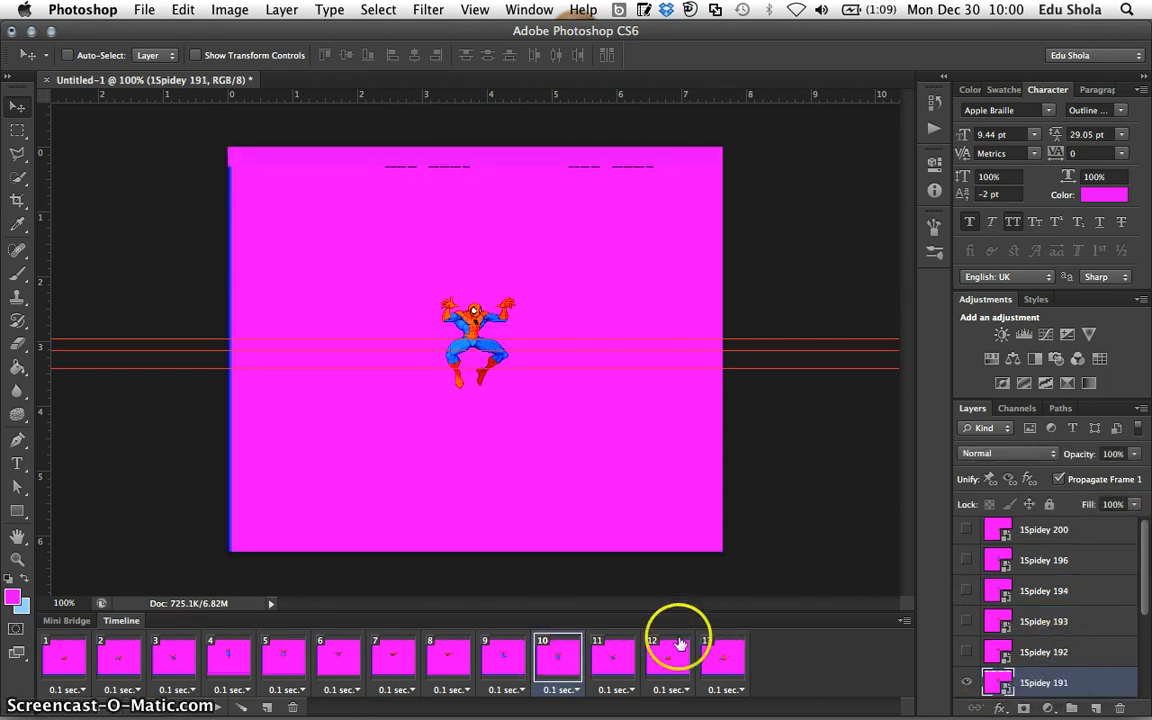
Add a horizontal guide at the feet of the crouching sprite in frame 1 to mark the ground level.
click(506, 652)
click(550, 657)
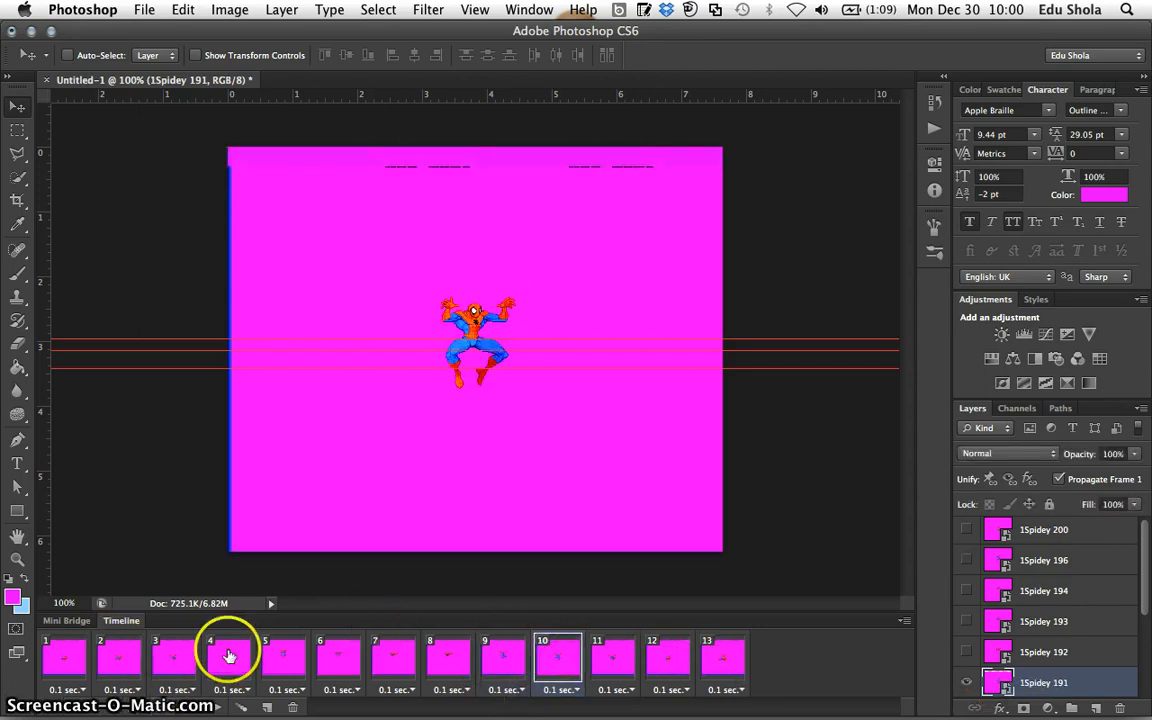
click(58, 662)
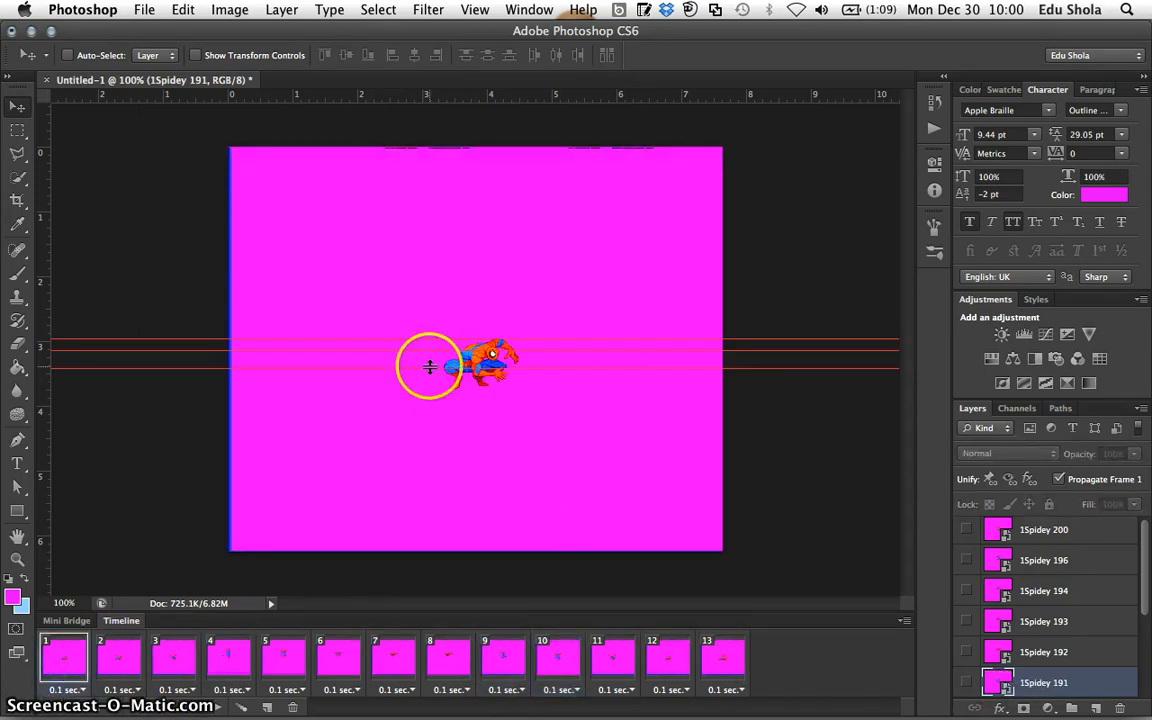
drag(437, 368, 462, 396)
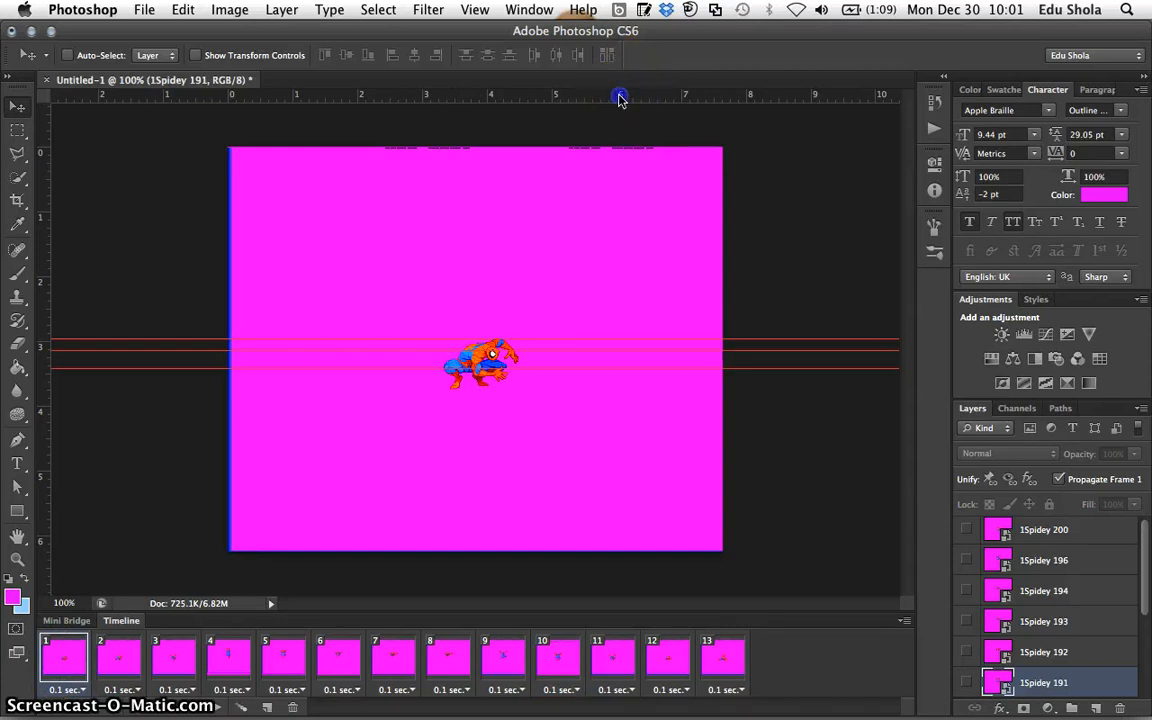
drag(620, 97, 588, 387)
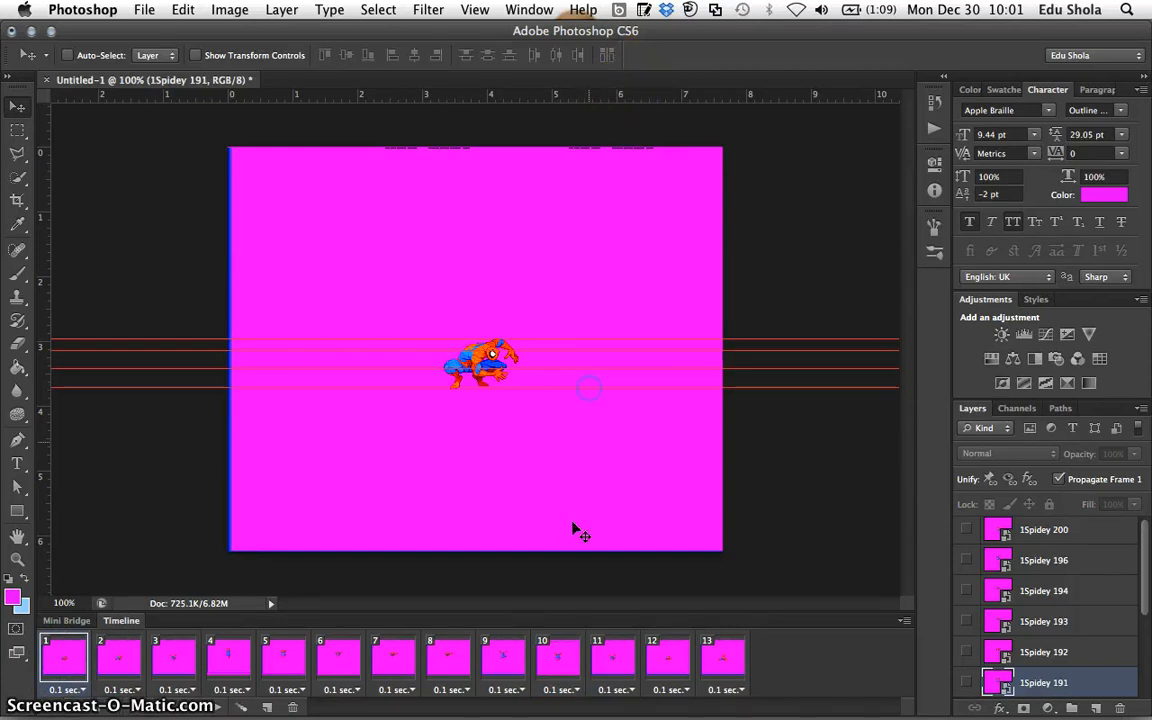
Compare frames 9 and 10 against the ground guide and raise 1Spidey 191 in frame 10 until its feet sit slightly above that guide.
click(496, 663)
click(553, 660)
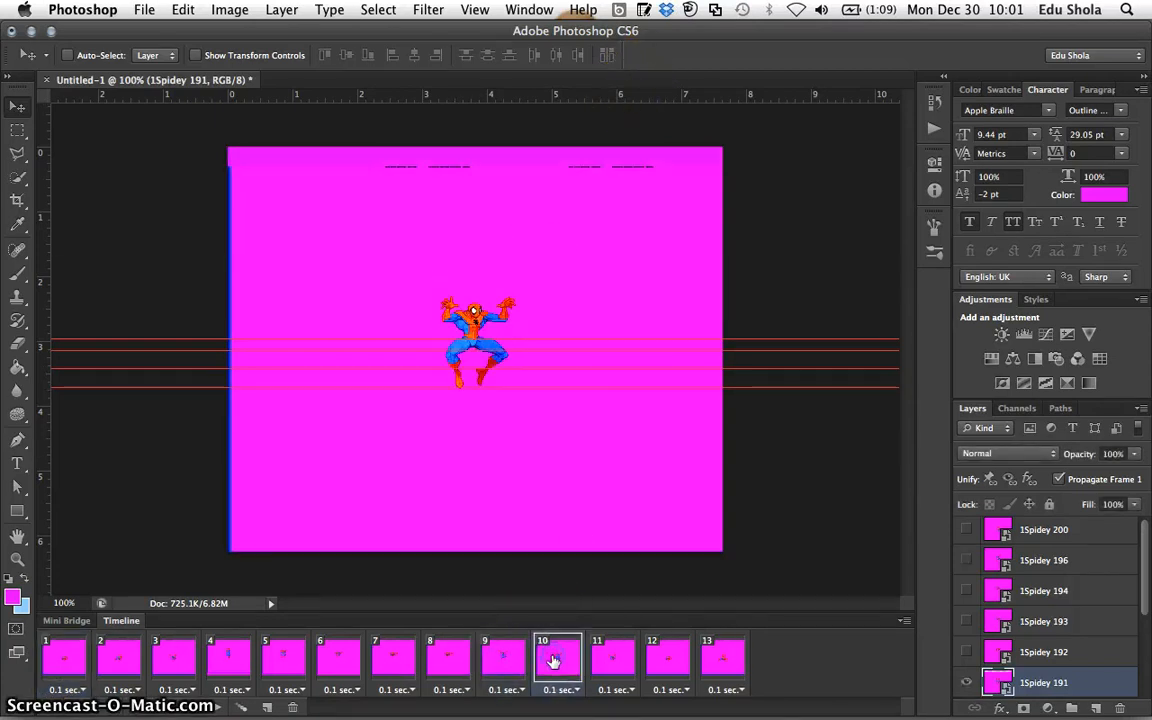
click(504, 665)
click(520, 664)
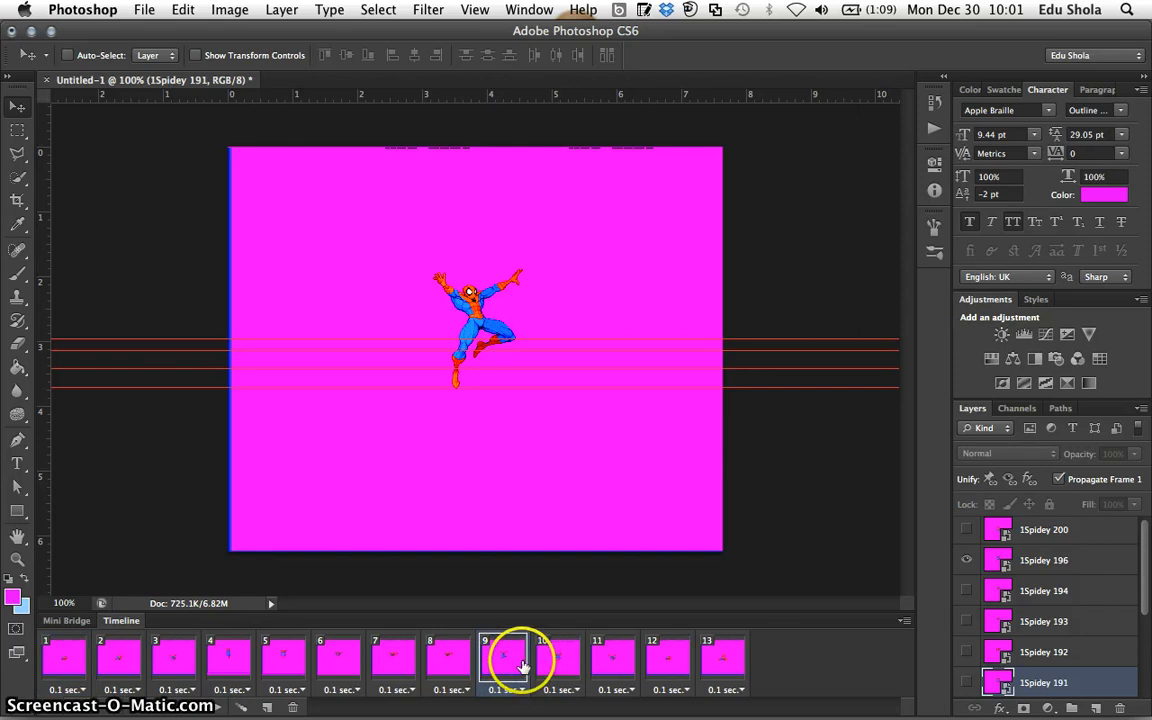
click(551, 665)
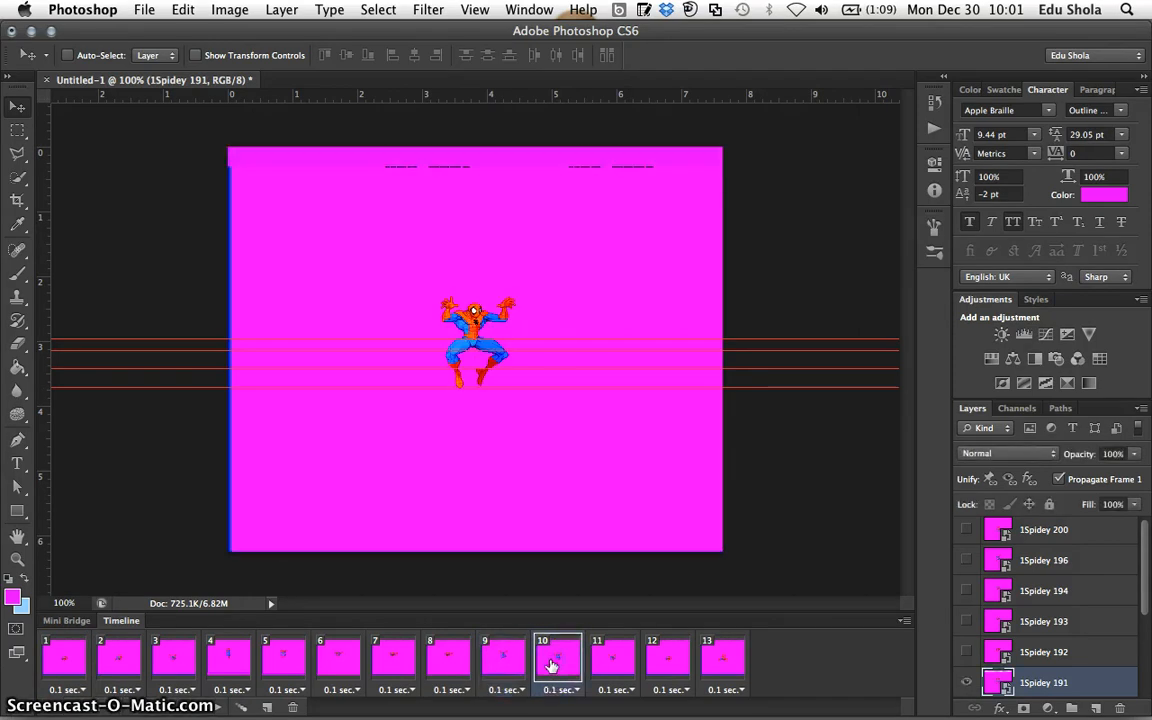
click(493, 314)
key(Down)
key(Down)
key(Down)
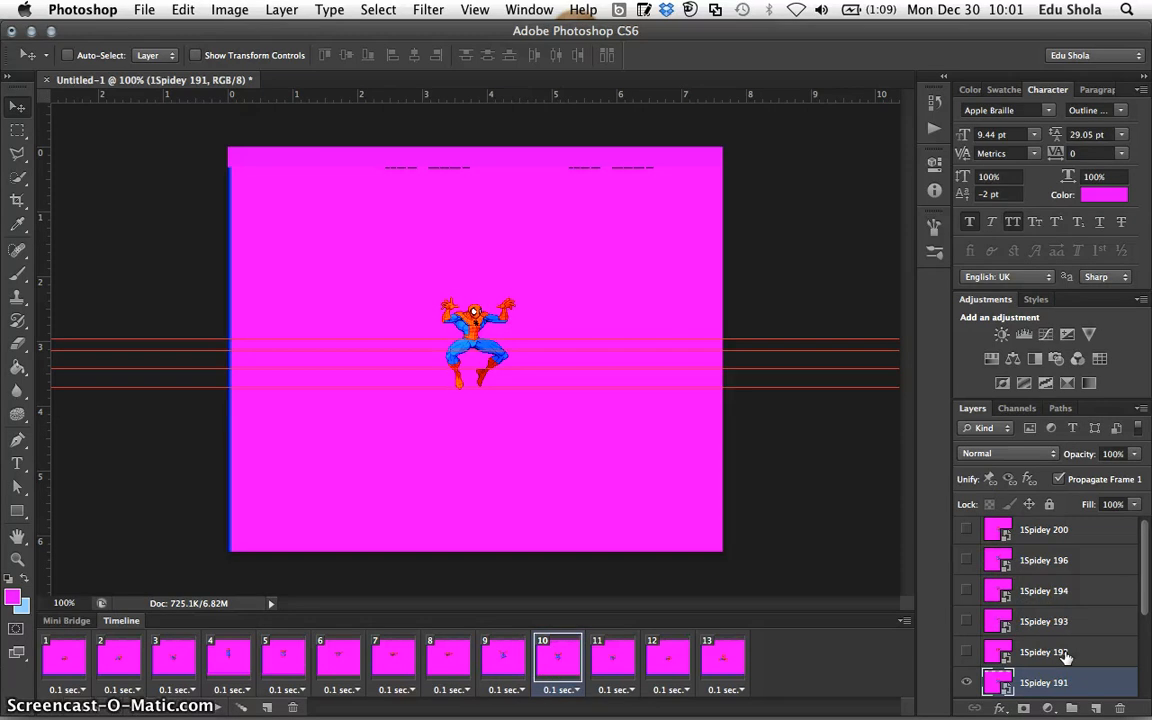
key(Up)
key(Up)
key(Up)
key(Up)
key(Up)
key(Up)
key(Up)
key(Up)
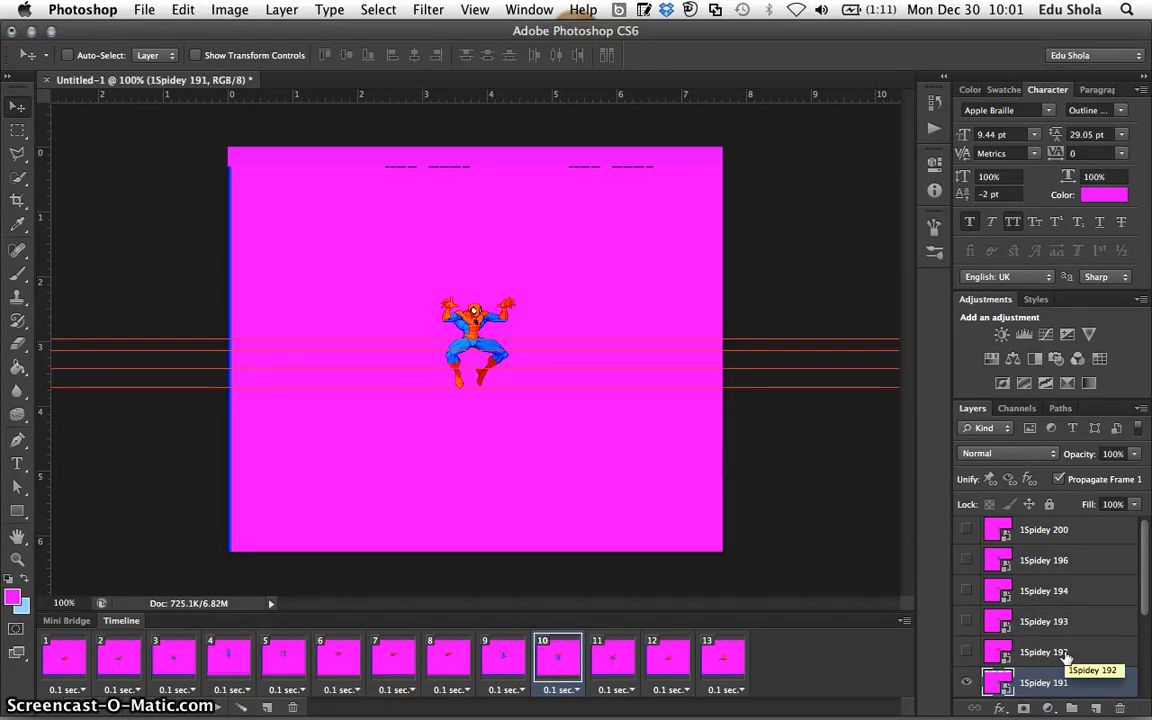
key(Up)
key(Up)
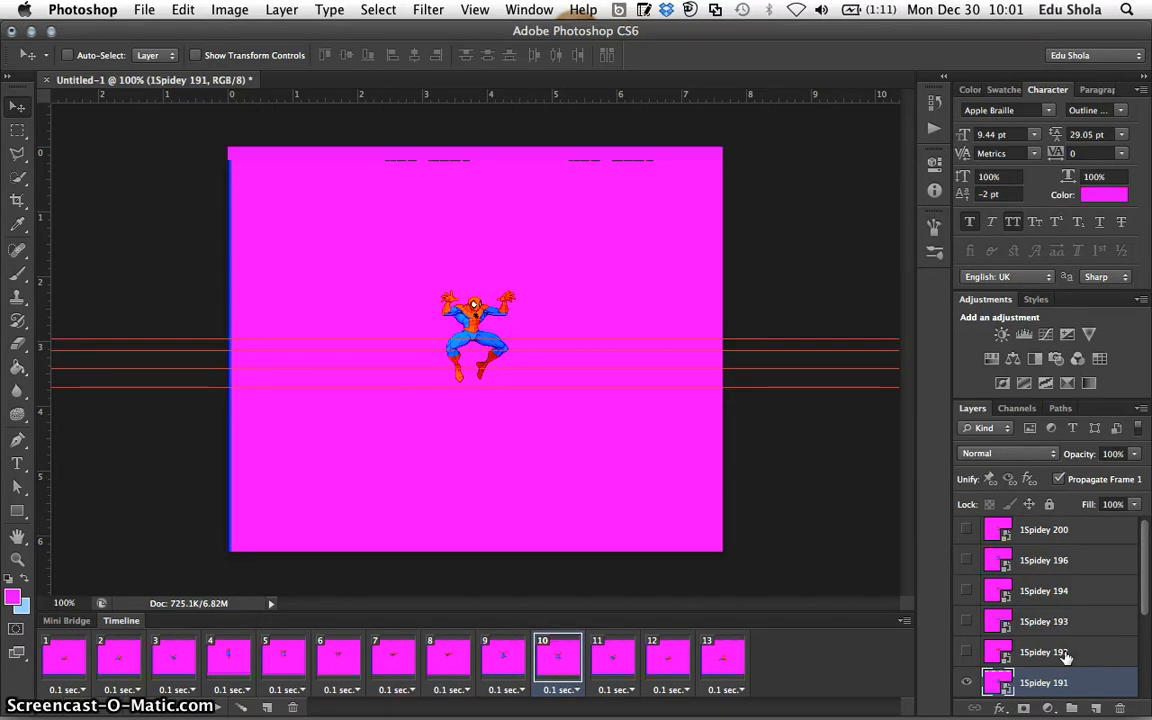
Raise 1Spidey 196 in frame 9 until its lower foot is just below the third guide from the top.
click(503, 676)
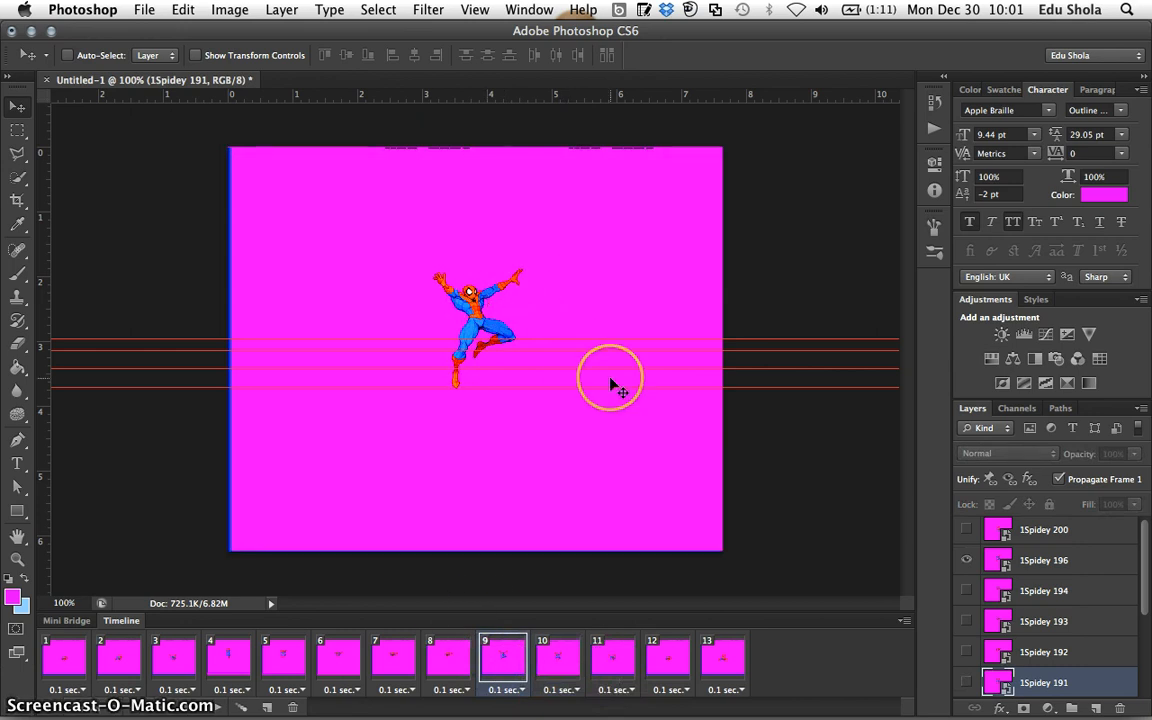
click(1064, 561)
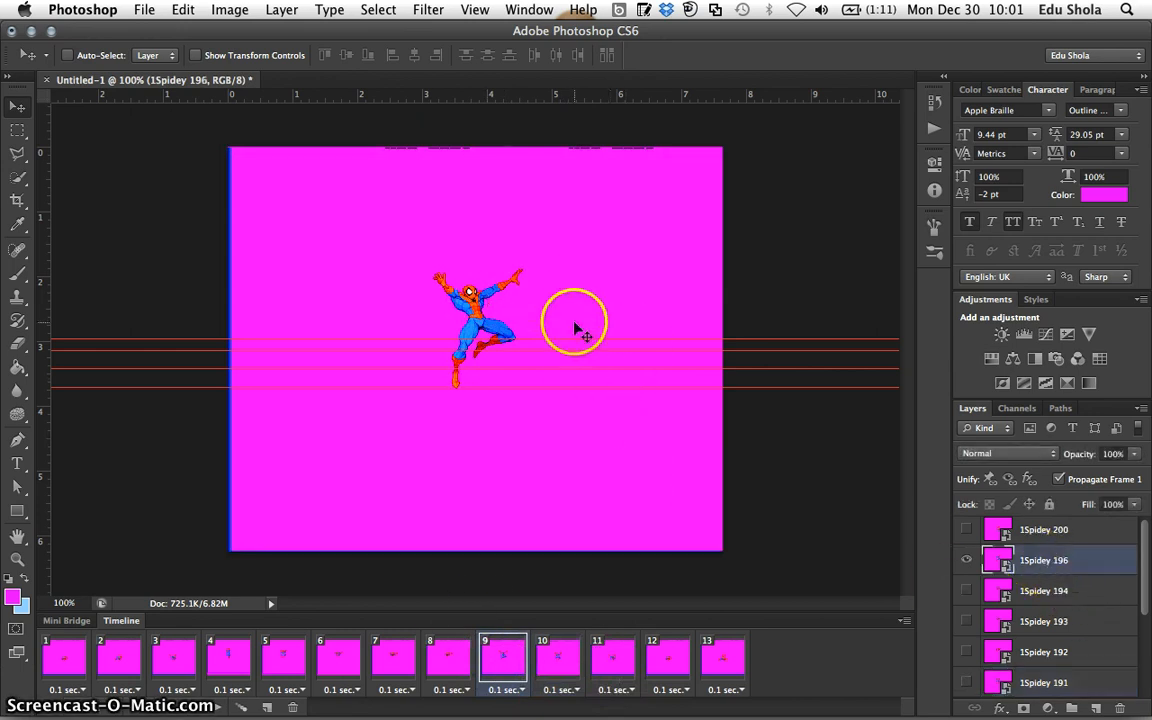
key(Up)
key(Up)
key(Up)
key(Up)
key(Up)
key(Up)
key(Up)
key(Up)
key(Up)
key(Up)
key(Up)
key(Up)
key(Up)
key(Up)
key(Up)
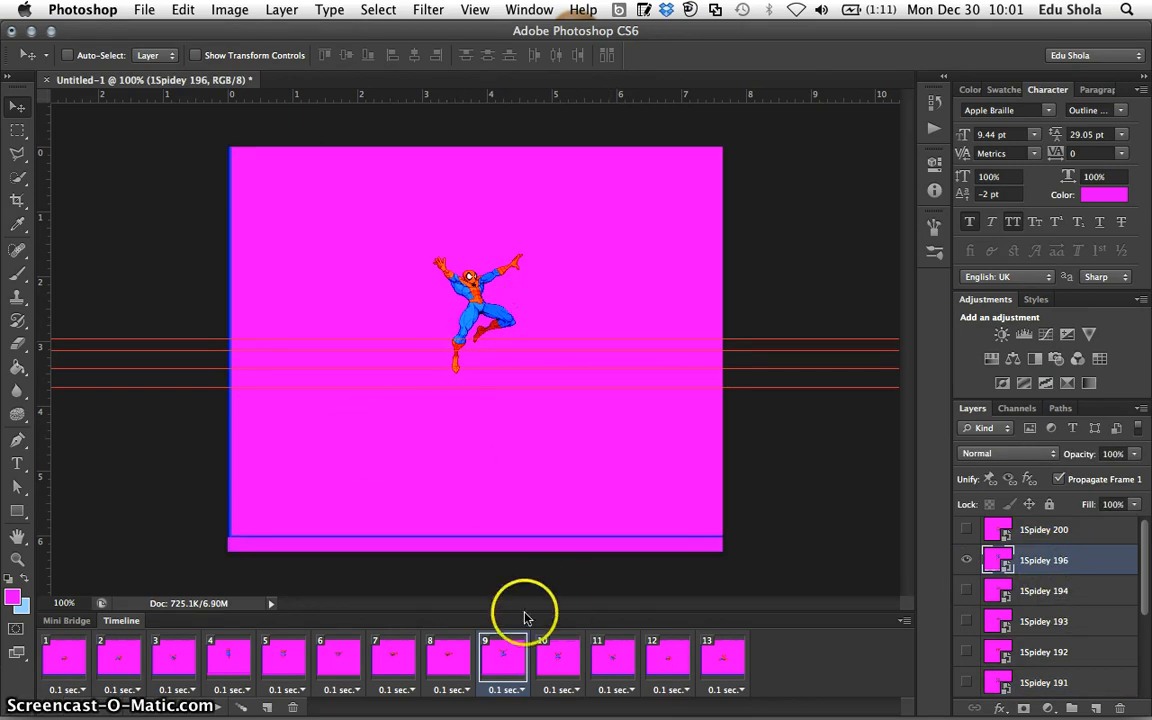
Compare the sprite positions across frames 8 to 13 and play the animation to check the jump and landing.
click(450, 655)
click(485, 663)
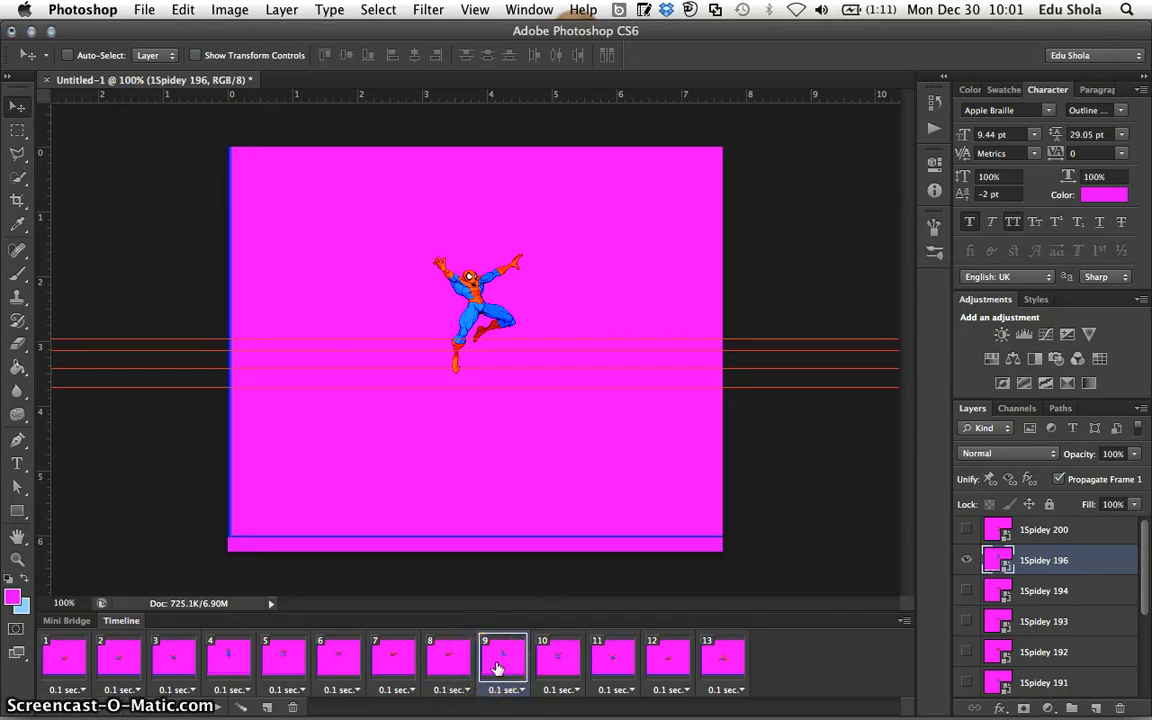
click(447, 663)
click(488, 663)
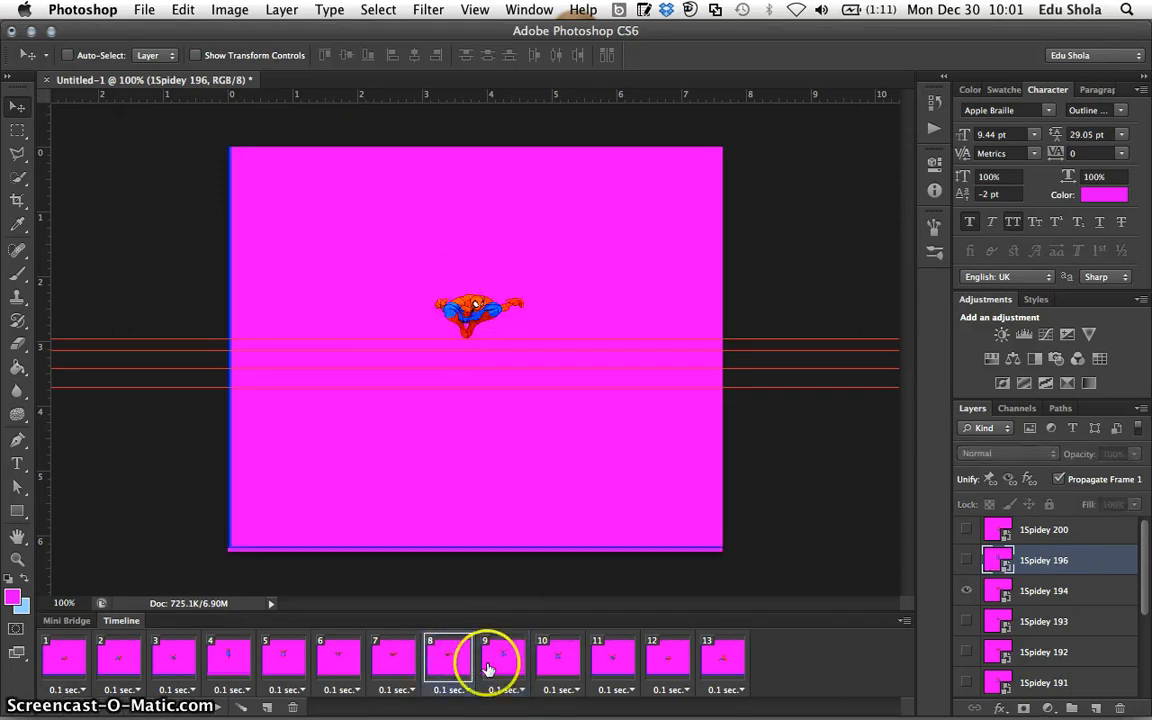
click(541, 663)
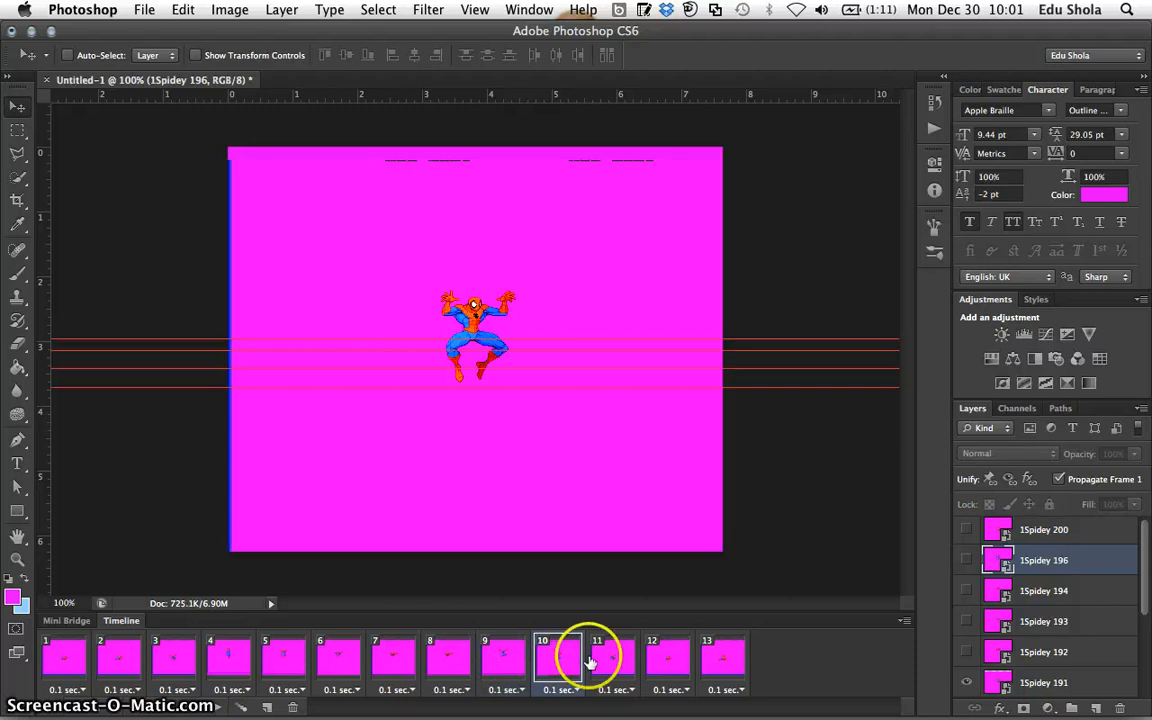
click(596, 660)
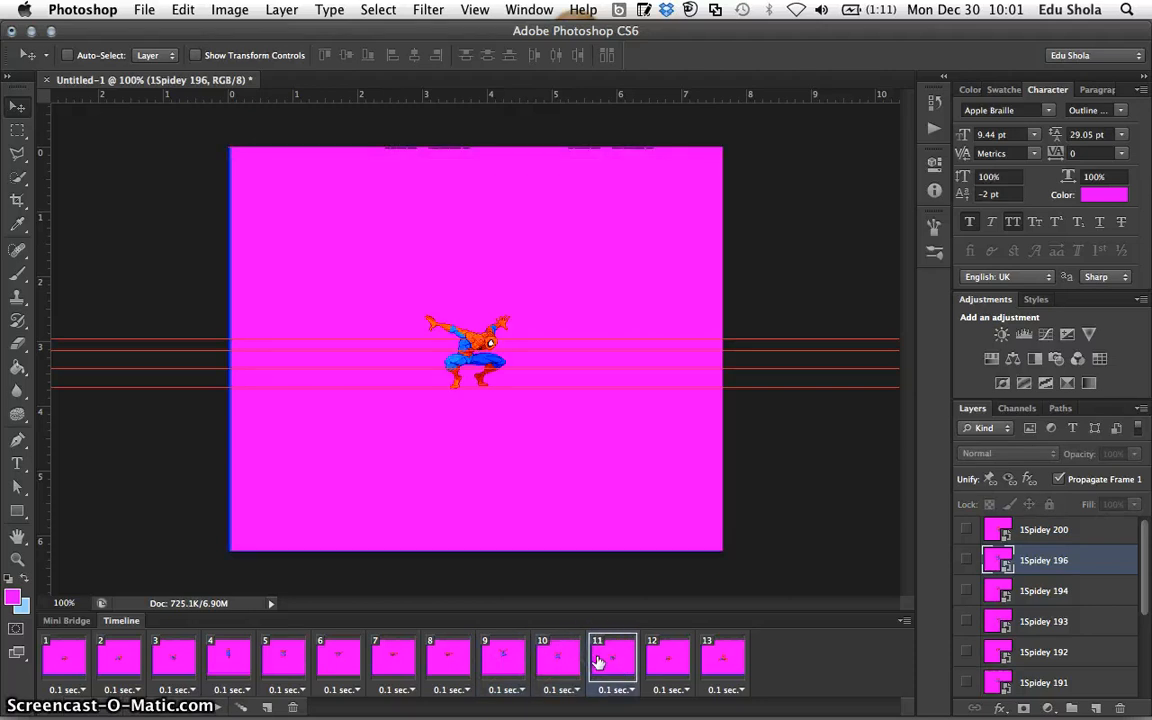
click(650, 662)
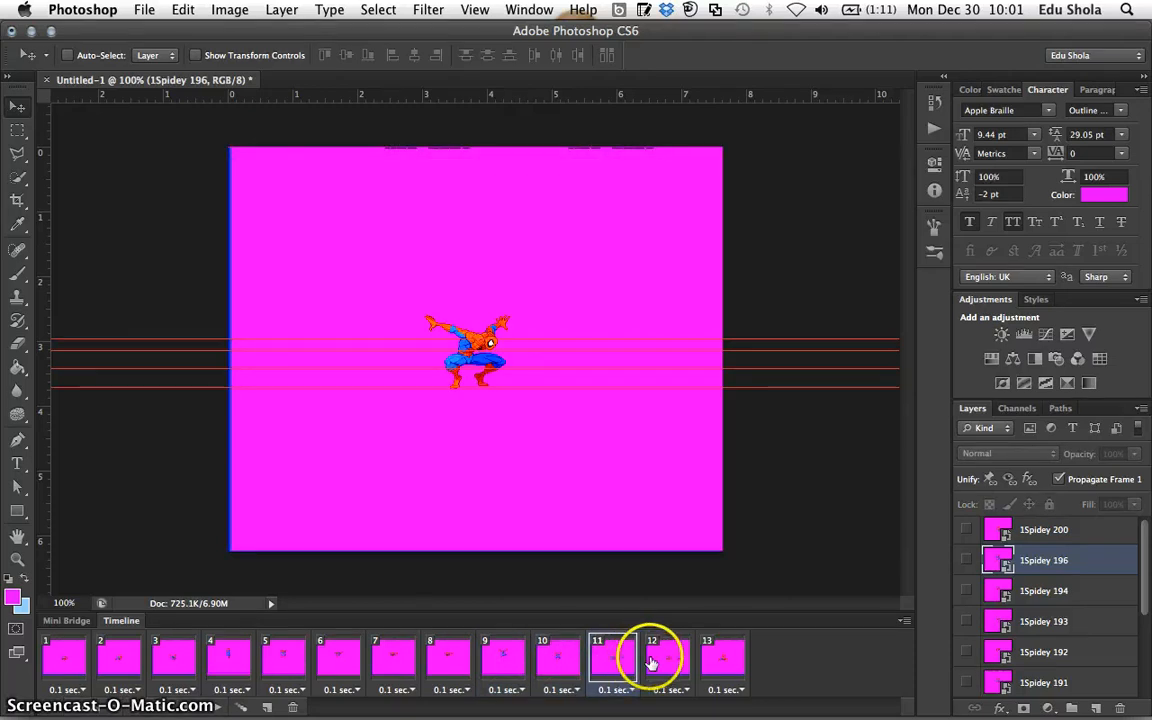
click(707, 663)
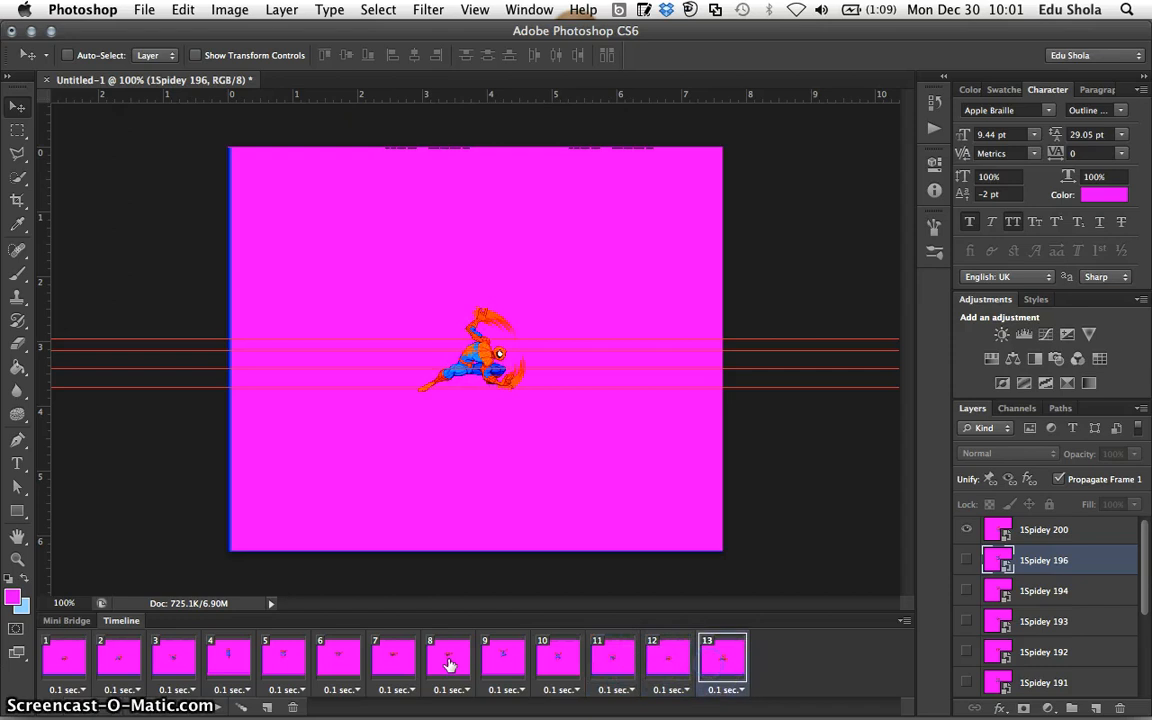
click(193, 706)
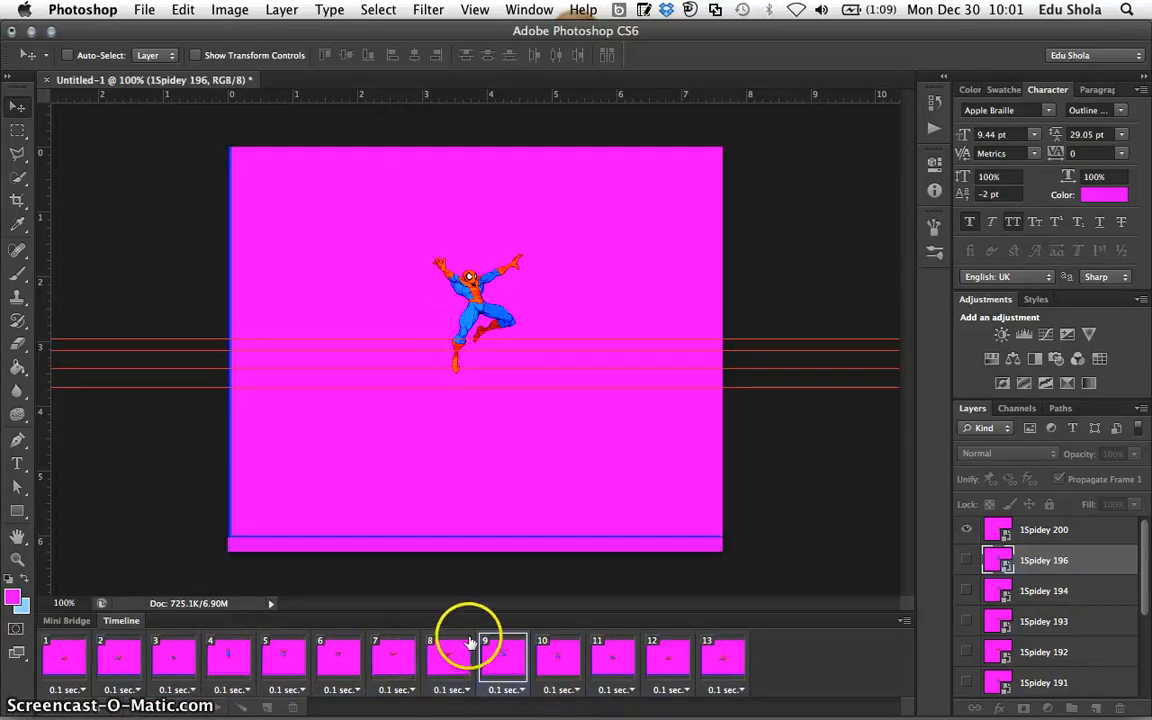
click(723, 663)
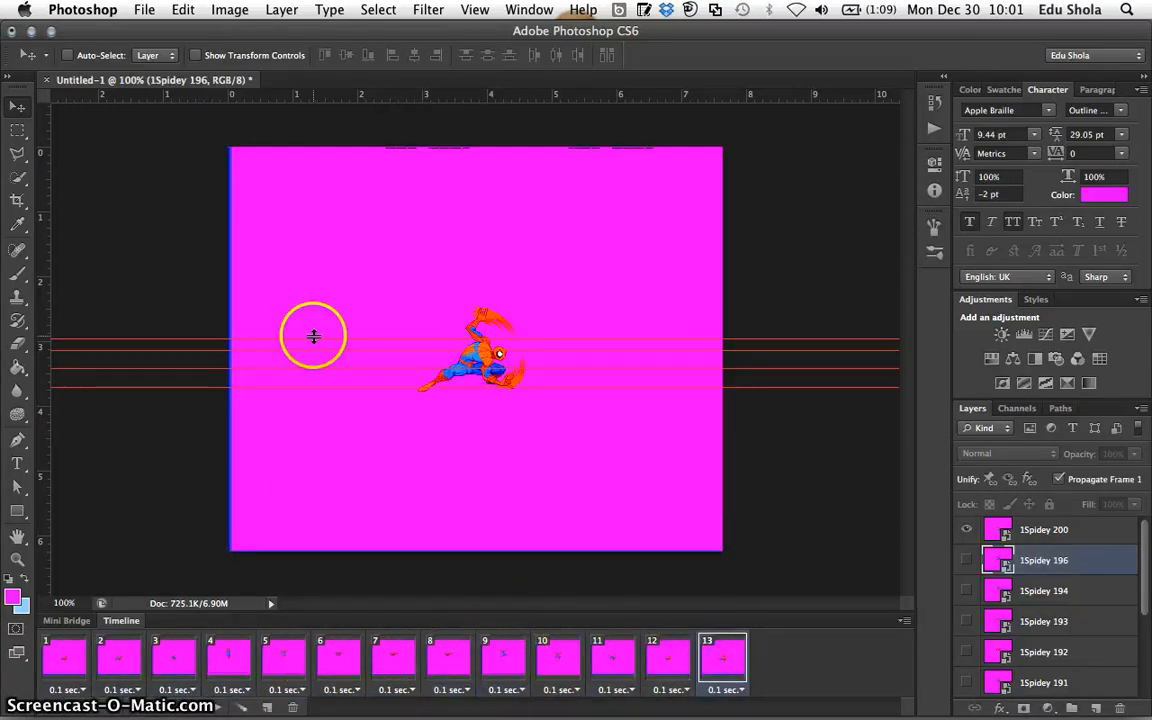
click(142, 9)
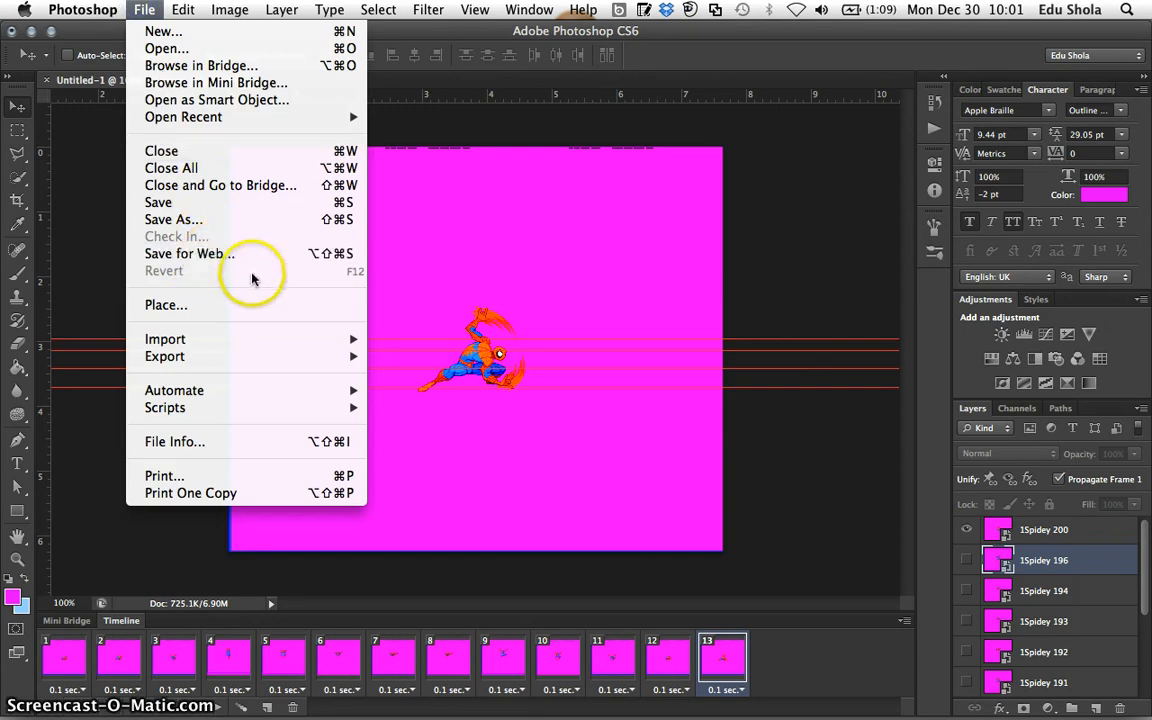
click(167, 254)
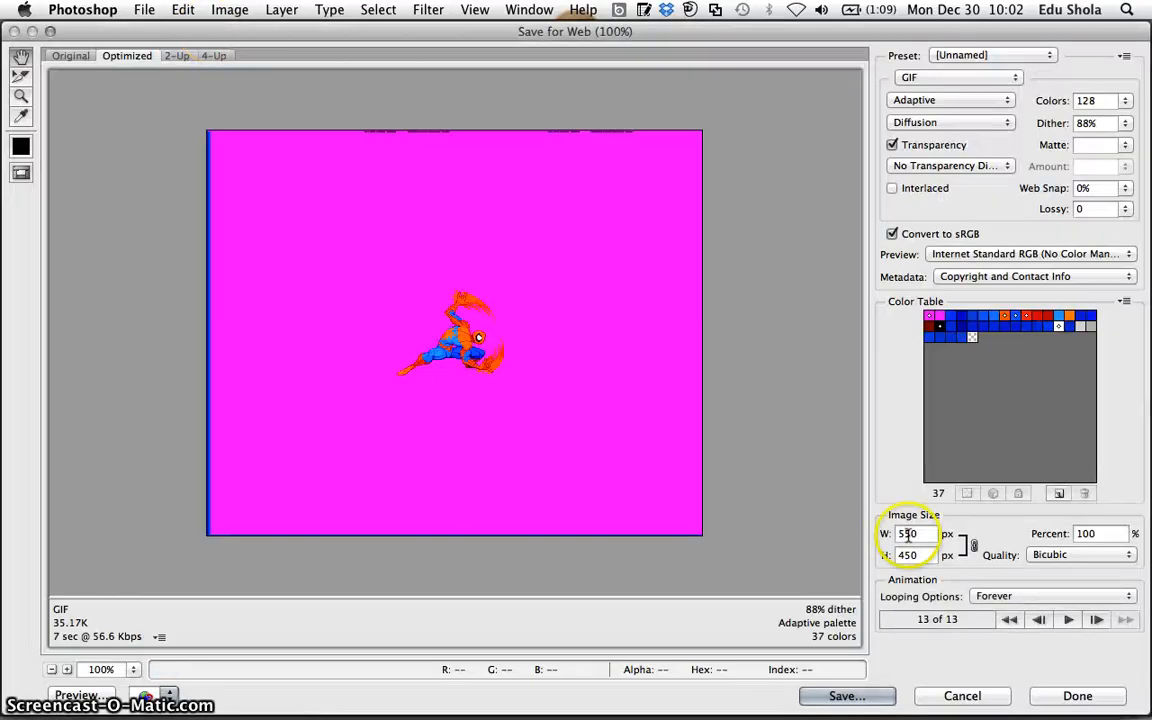
click(956, 695)
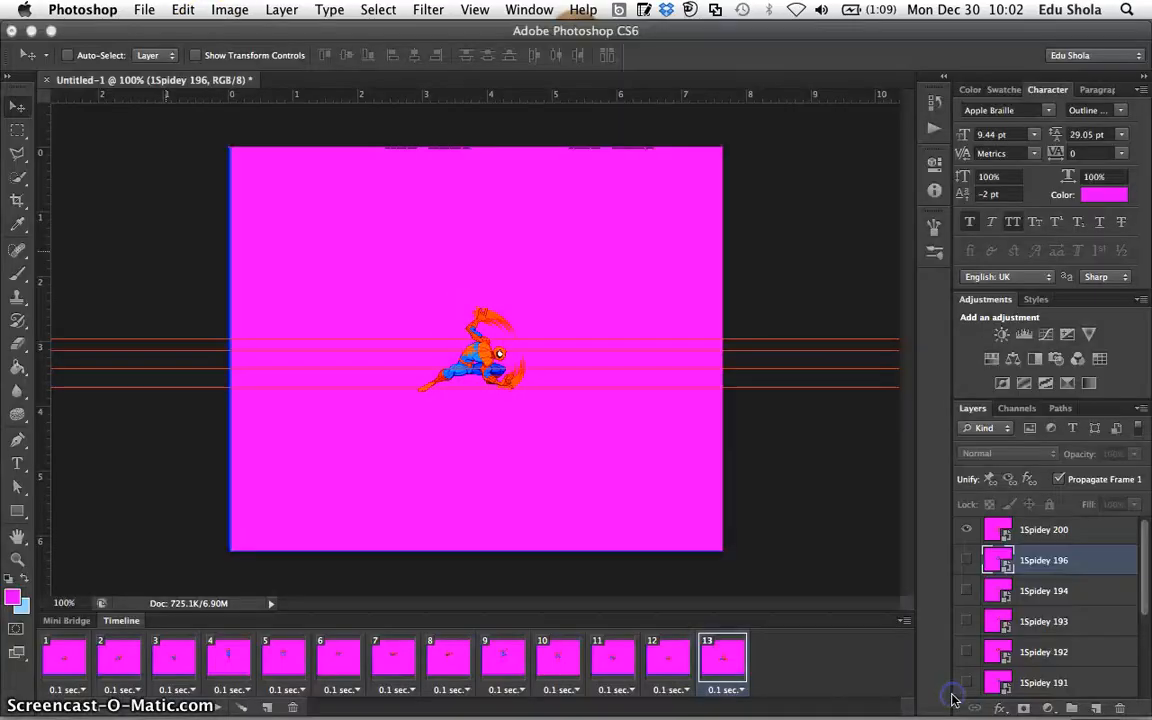
Render all frames as an H.264 video named spidey jump.mp4 into the my works folder.
click(144, 9)
mouse_move(243, 363)
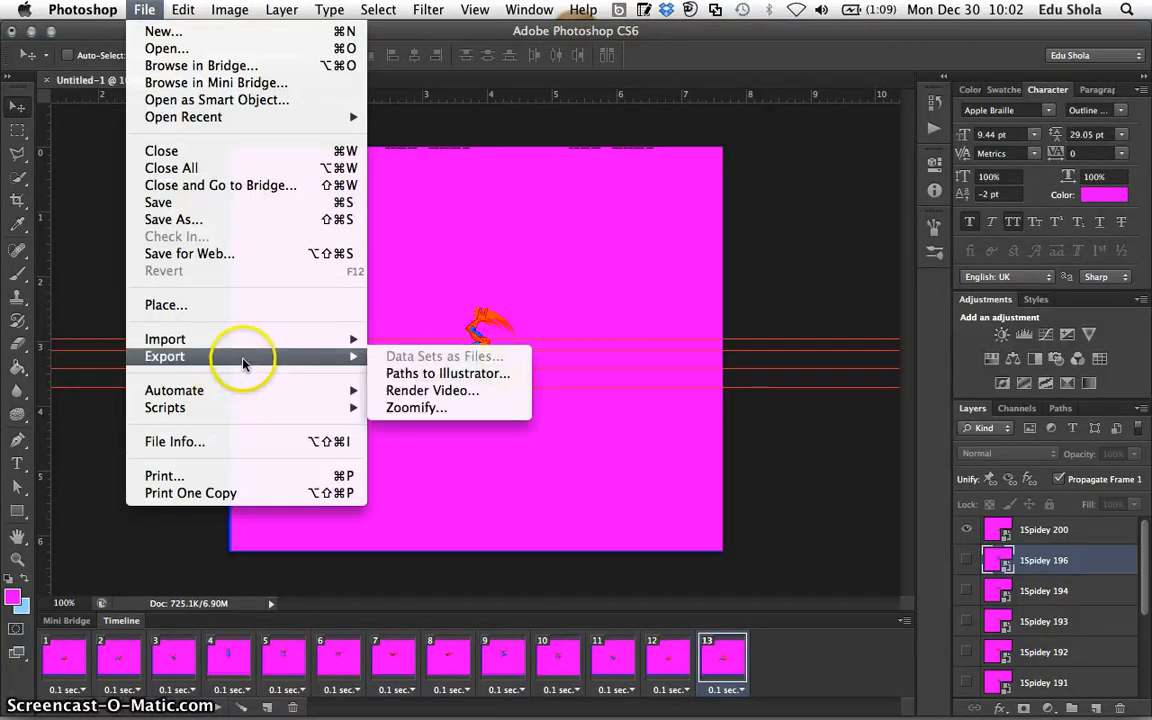
click(425, 391)
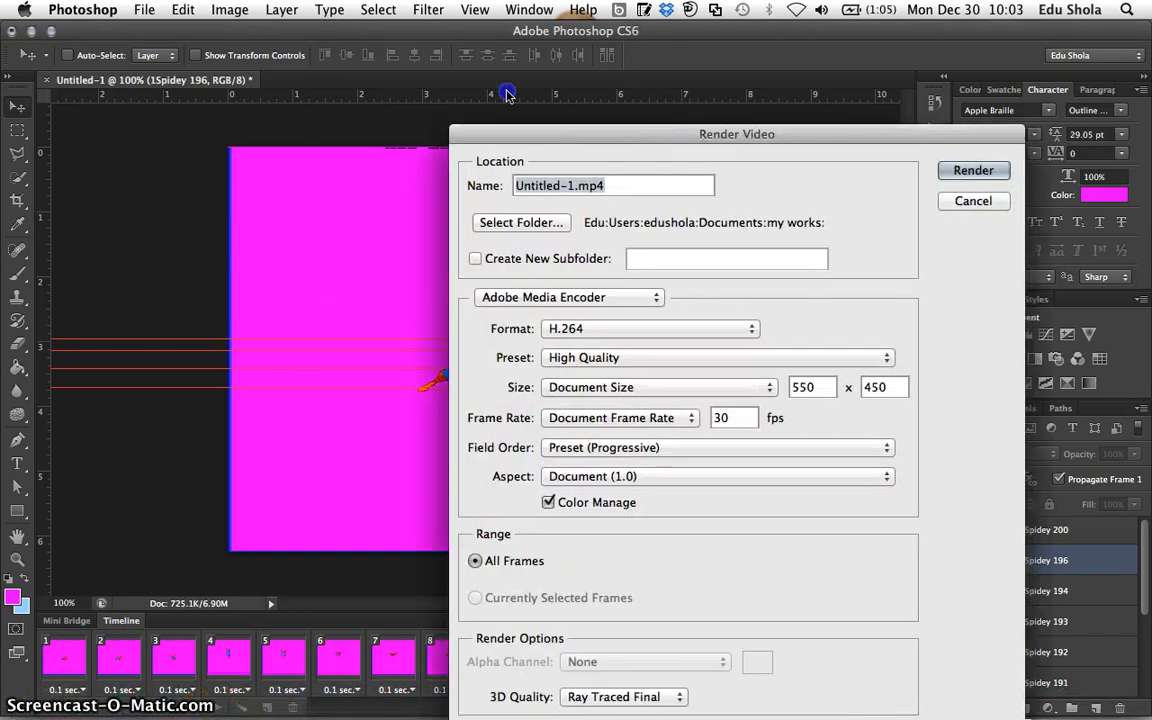
drag(688, 137, 434, 83)
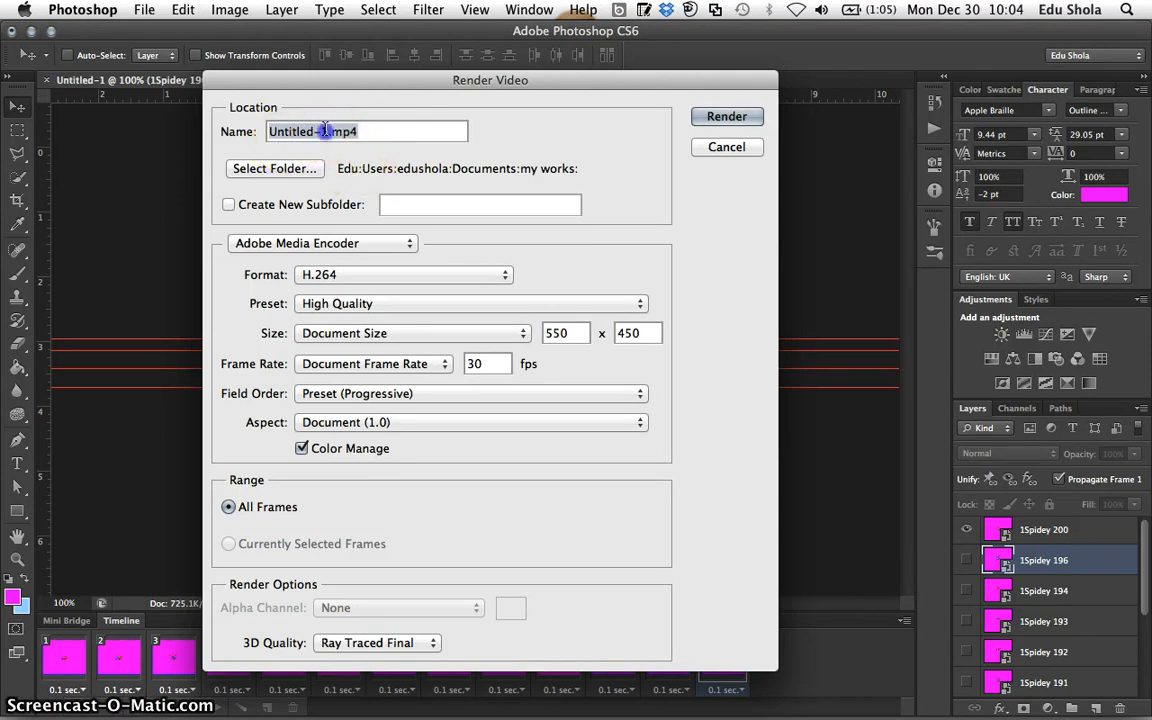
drag(328, 131, 258, 125)
text(spidey jump)
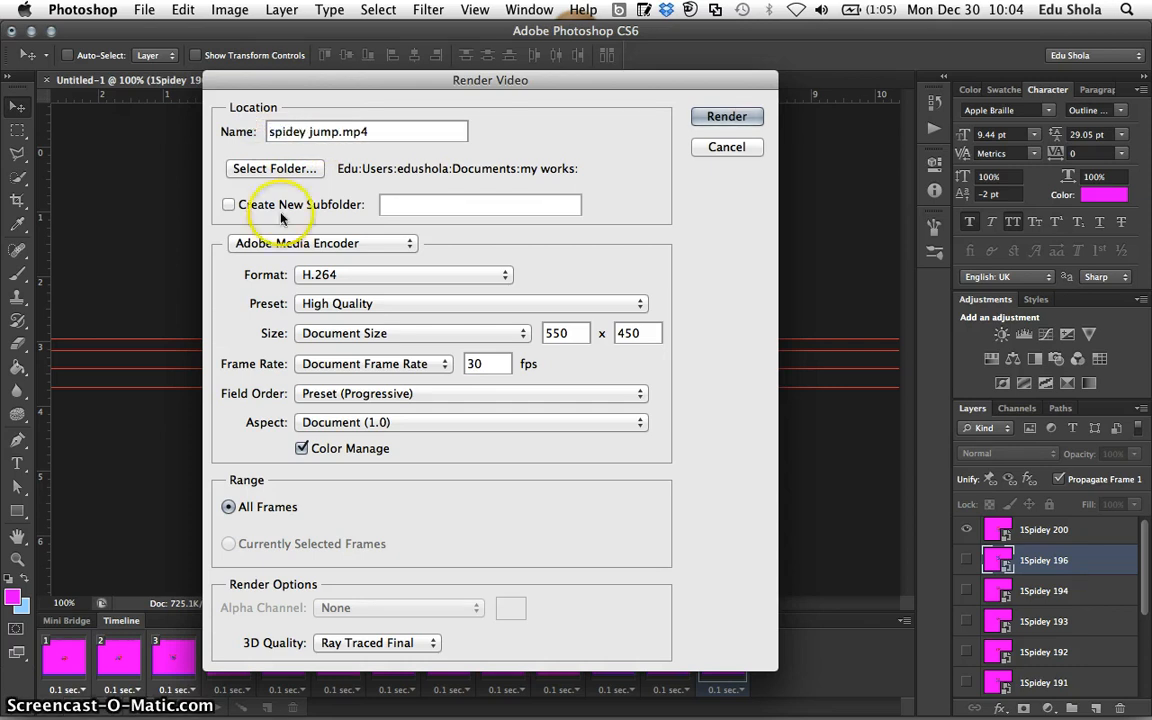
click(286, 170)
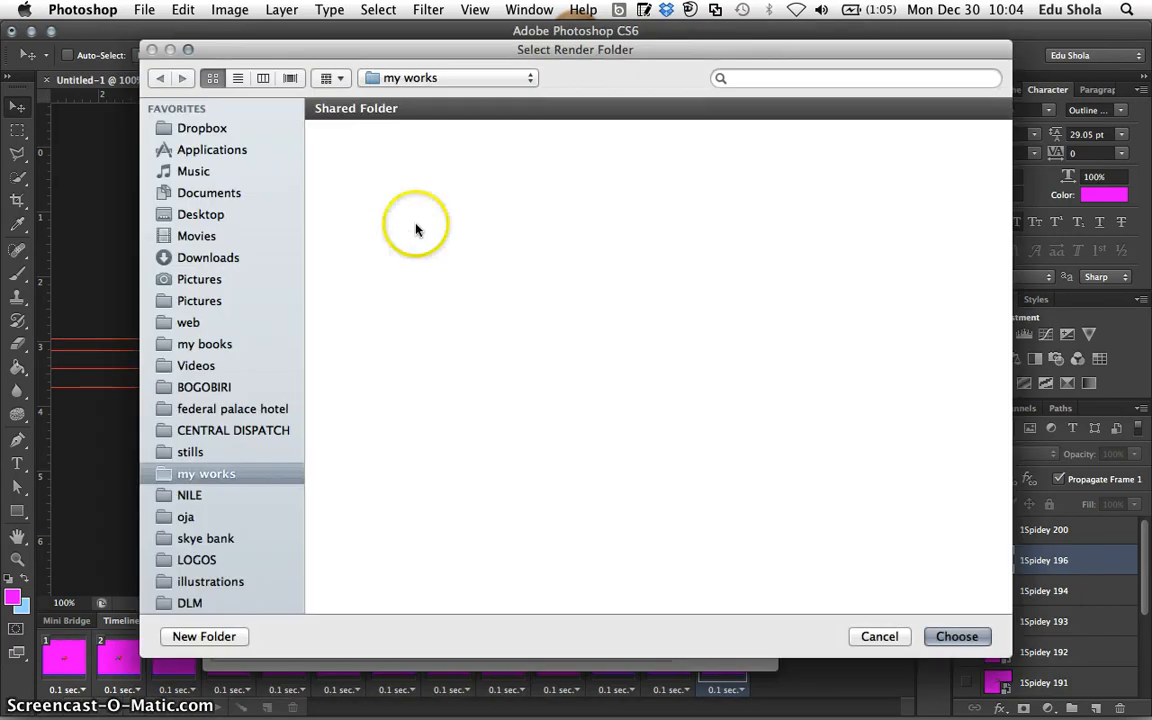
click(955, 636)
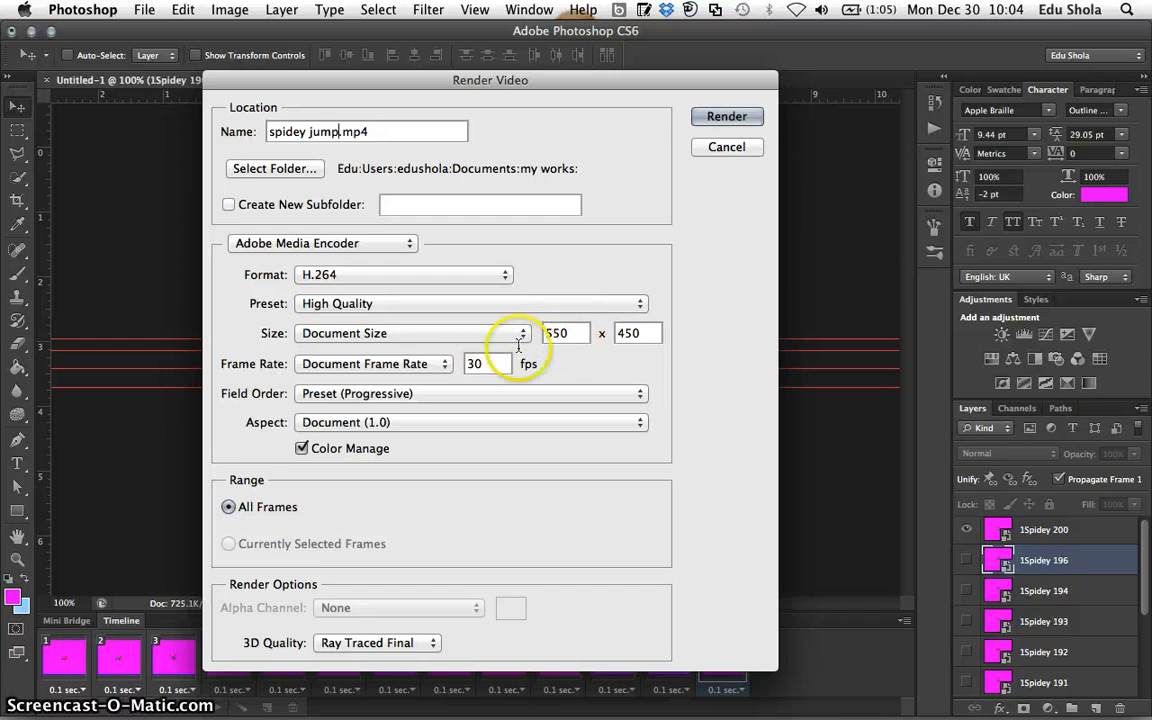
click(726, 116)
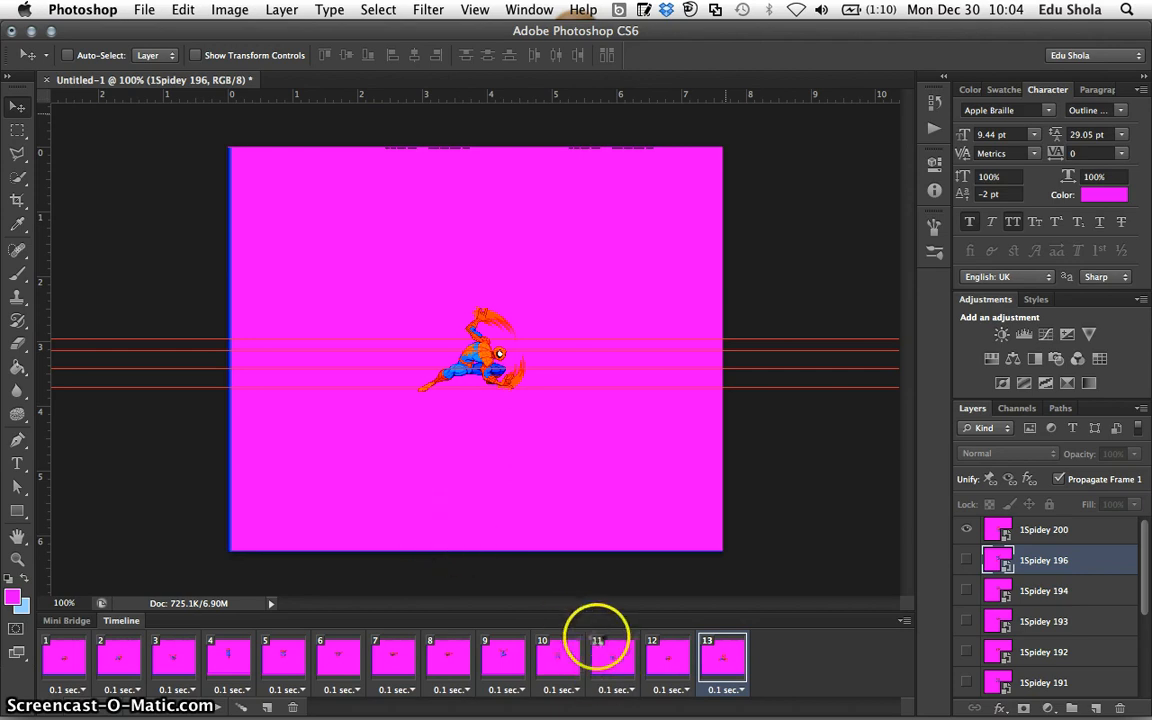
mouse_move(712, 715)
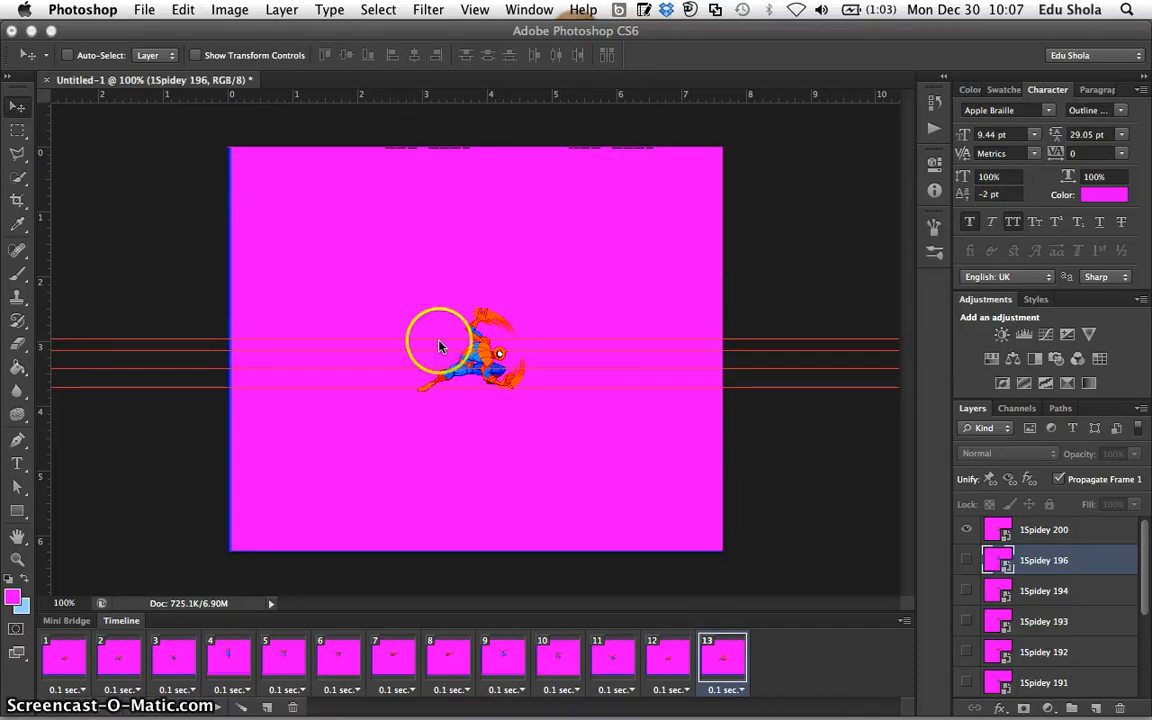
click(867, 703)
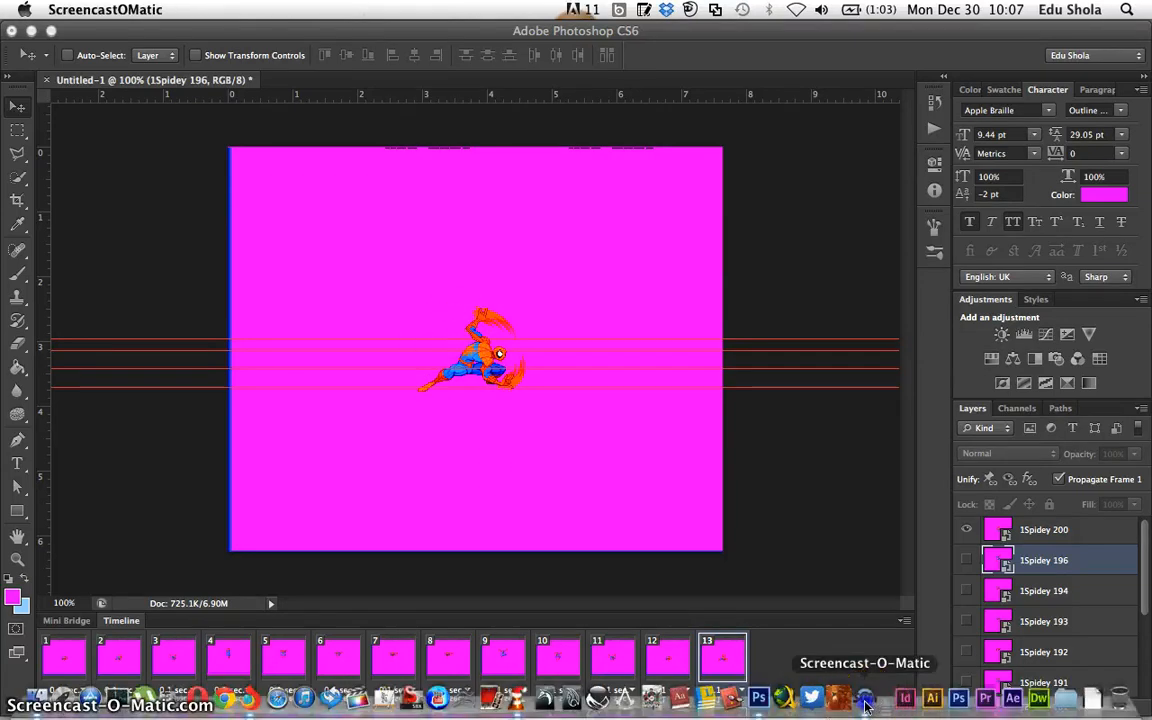